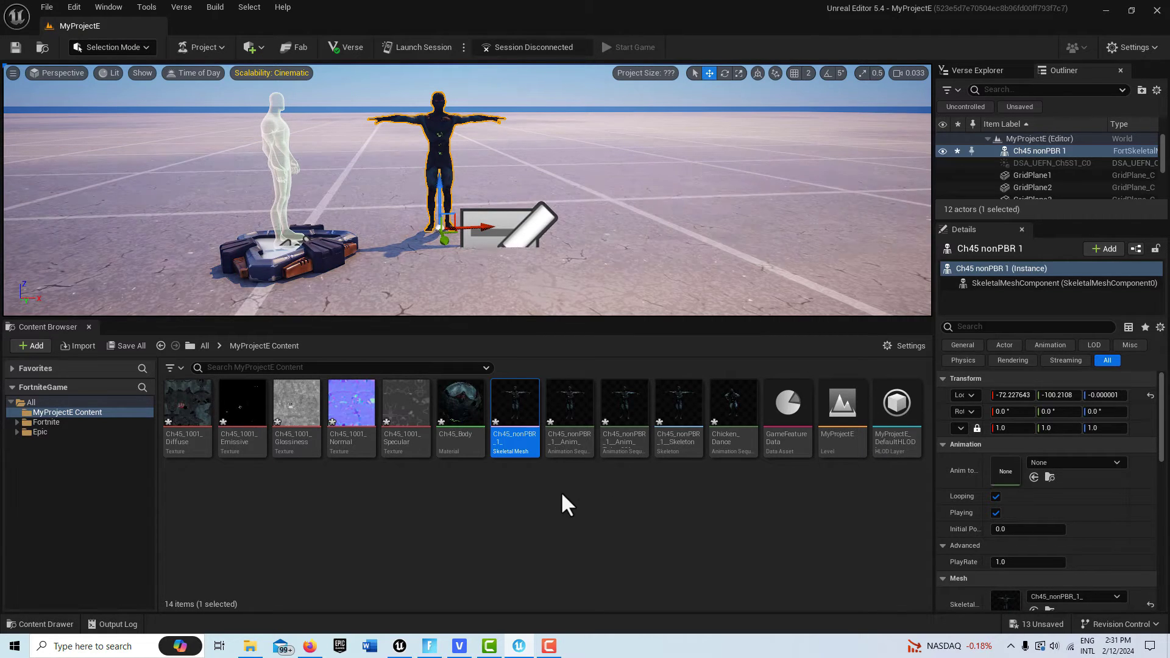
Create a retargeting IK Rig asset named Source_Mixamo in the MyProjectE Content folder
right_click(559, 515)
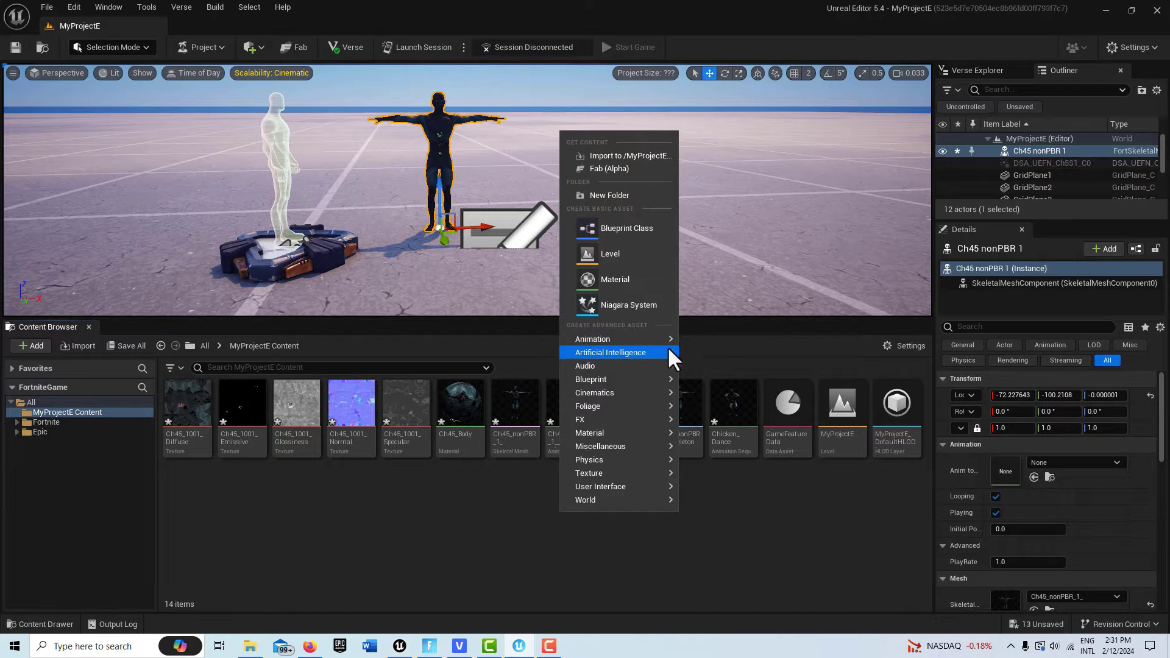
mouse_move(671, 339)
mouse_move(728, 356)
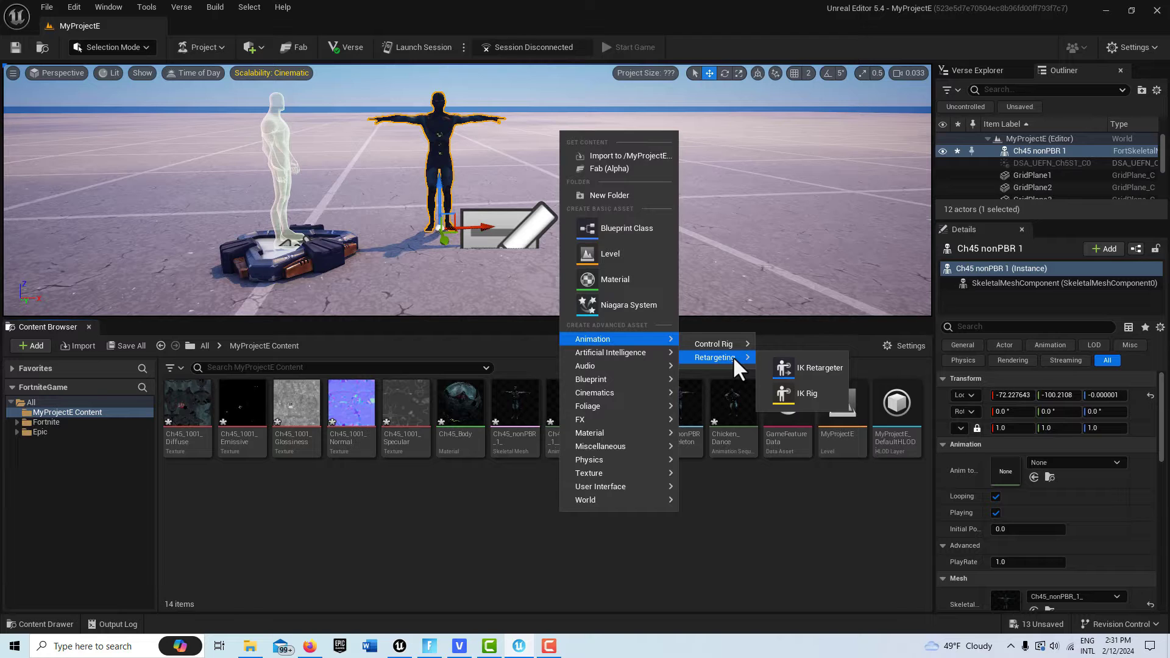
left_click(791, 393)
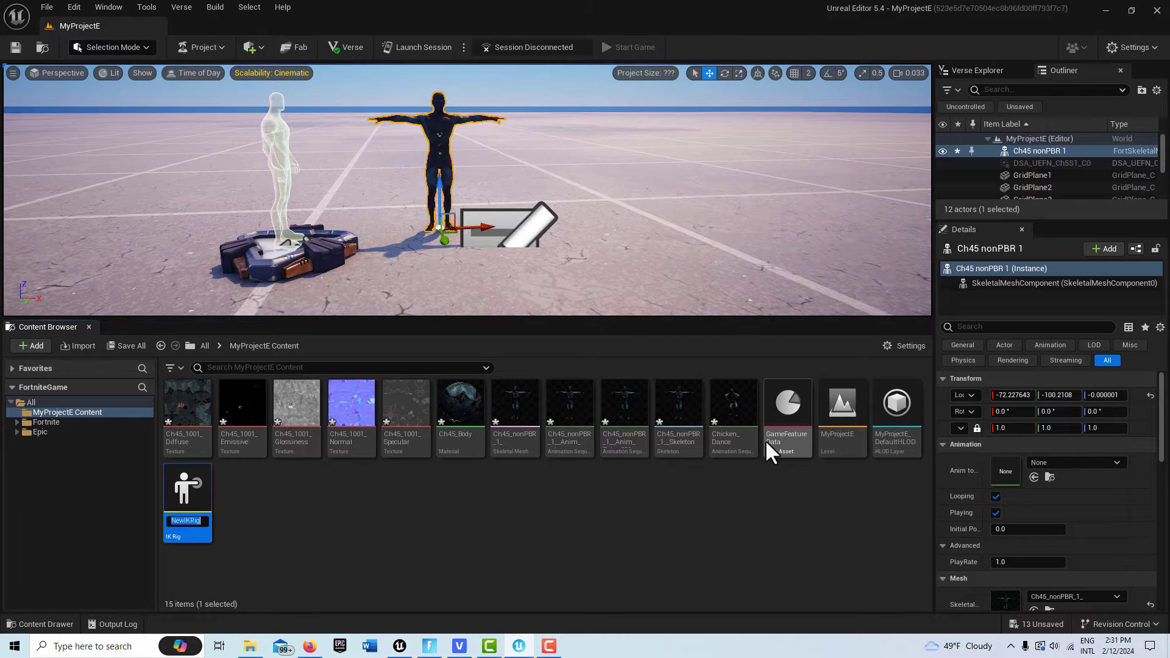
type("Sou")
type("rce_Mixamo")
key("Return")
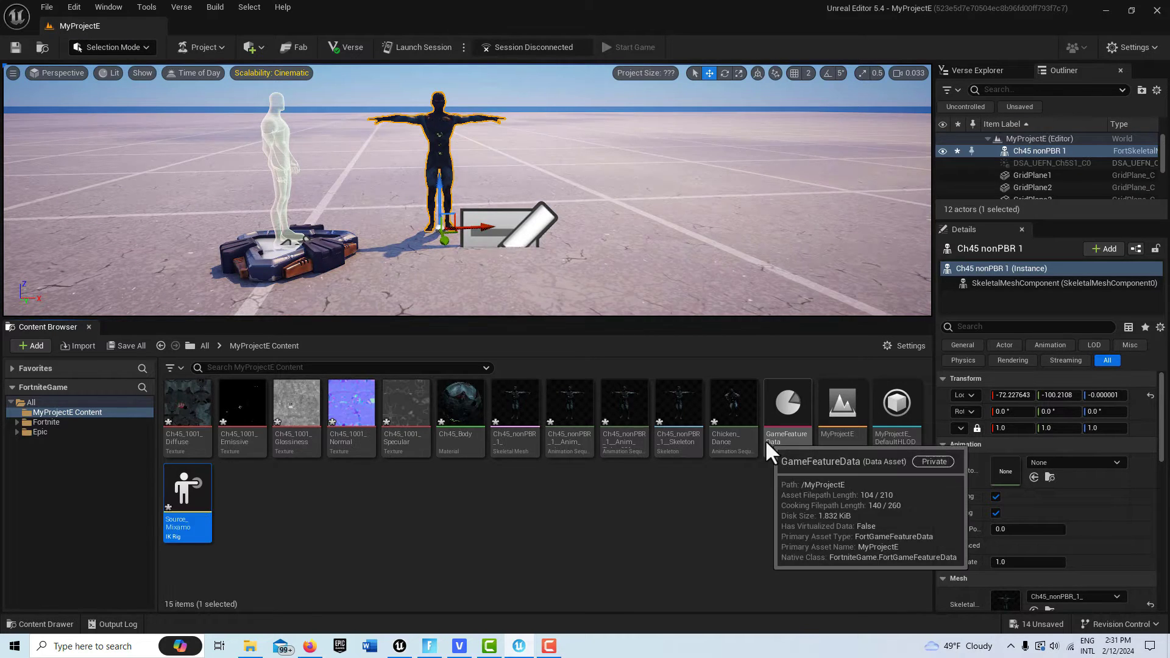
Examine the character meshes and skeletons in the Fortnite Characters PlayerBasics folder, then collapse the Fortnite folder tree
left_click(17, 422)
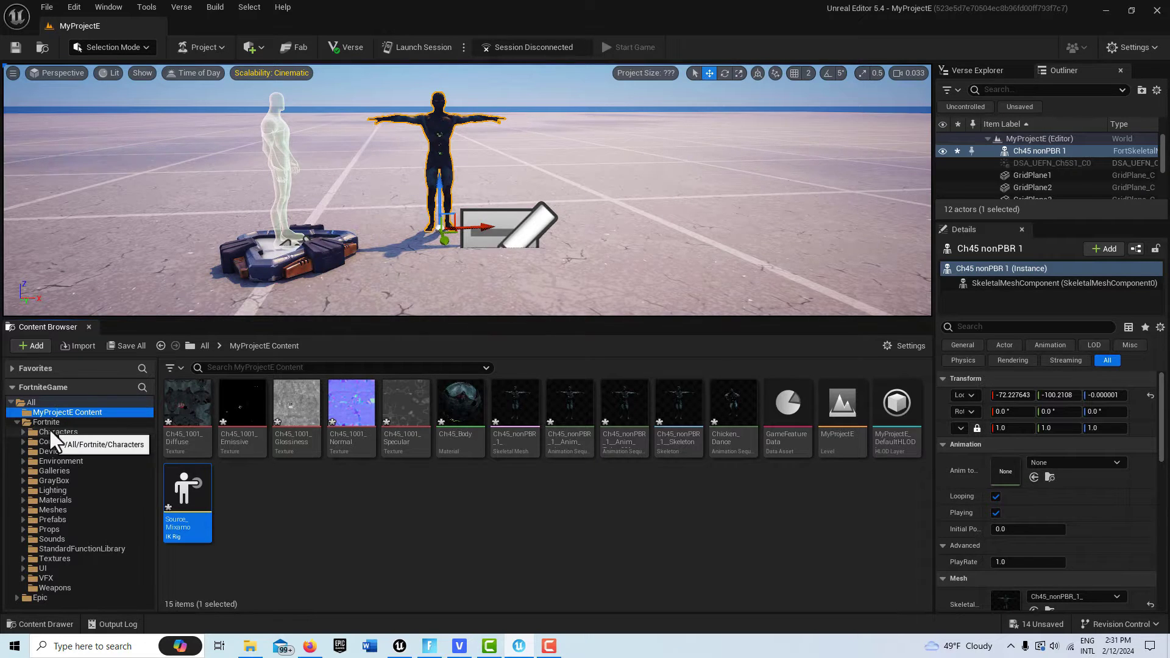
left_click(23, 431)
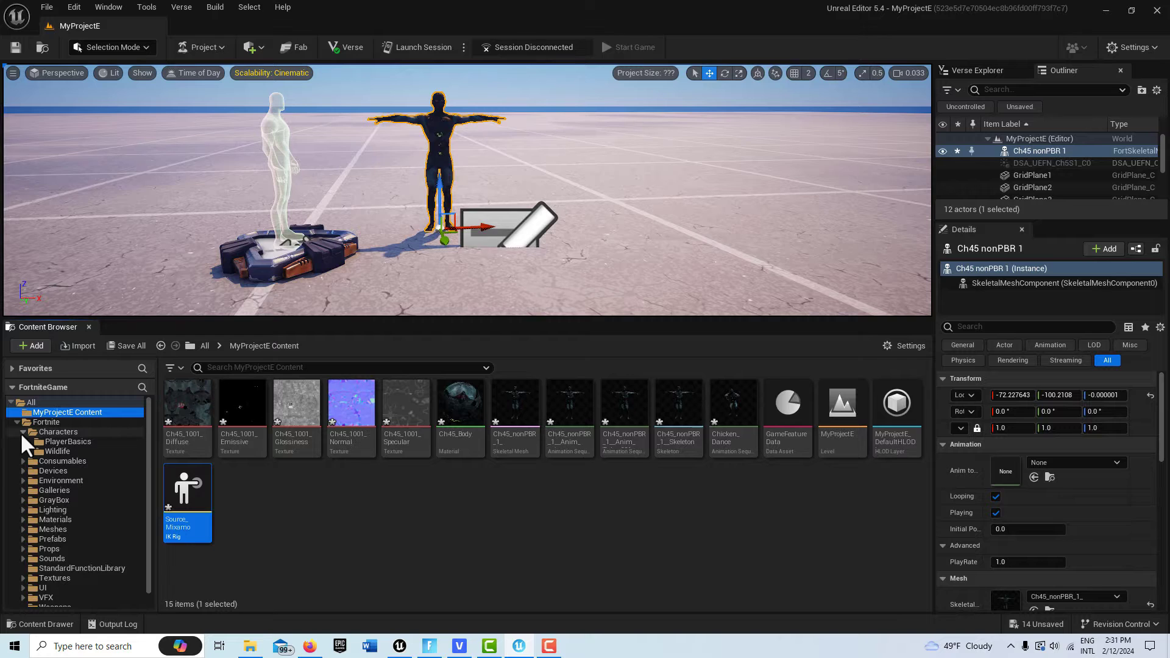
left_click(59, 441)
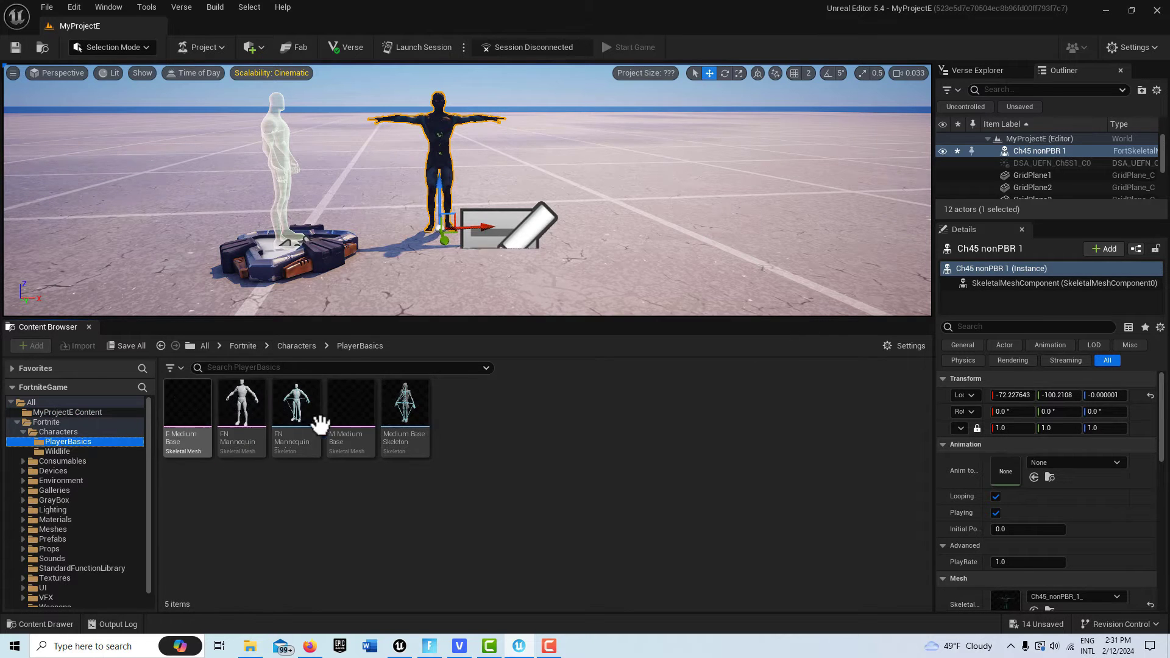
mouse_move(247, 427)
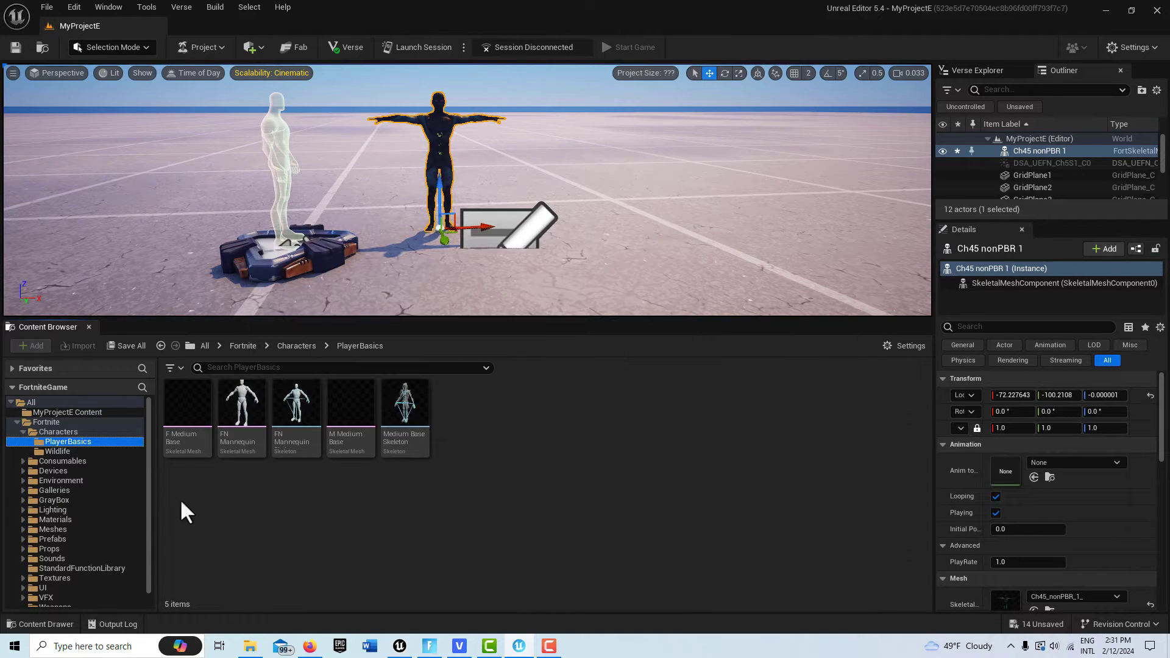
left_click(16, 421)
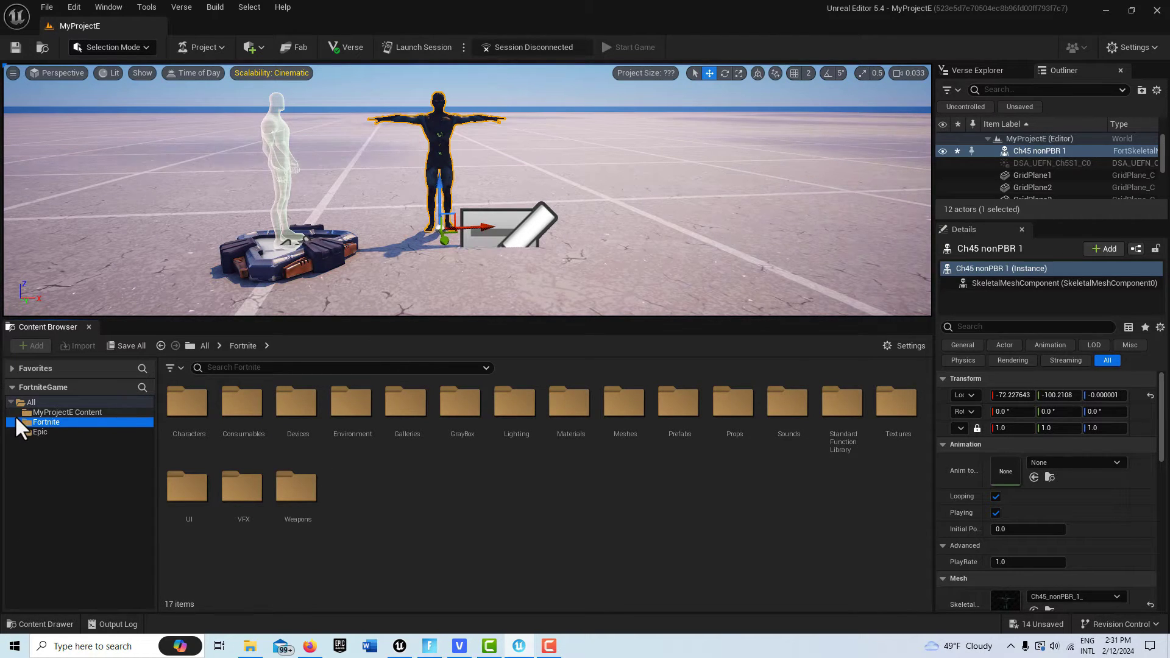
Create a second IK Rig asset named Target_FN in the MyProjectE Content folder
left_click(47, 410)
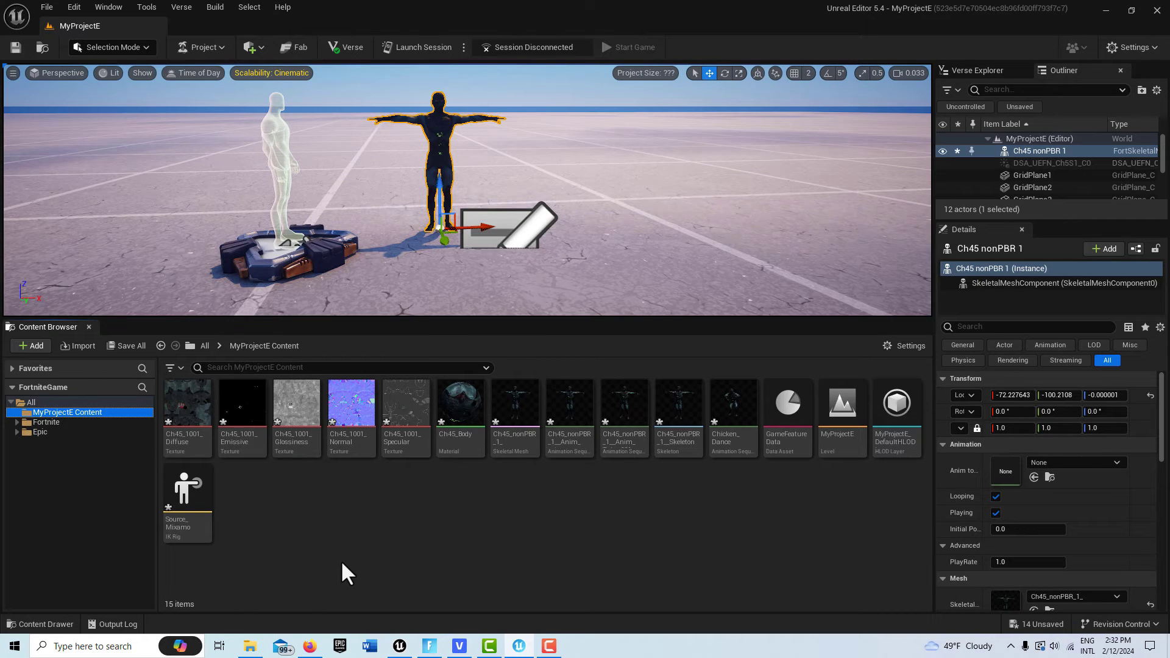
right_click(263, 495)
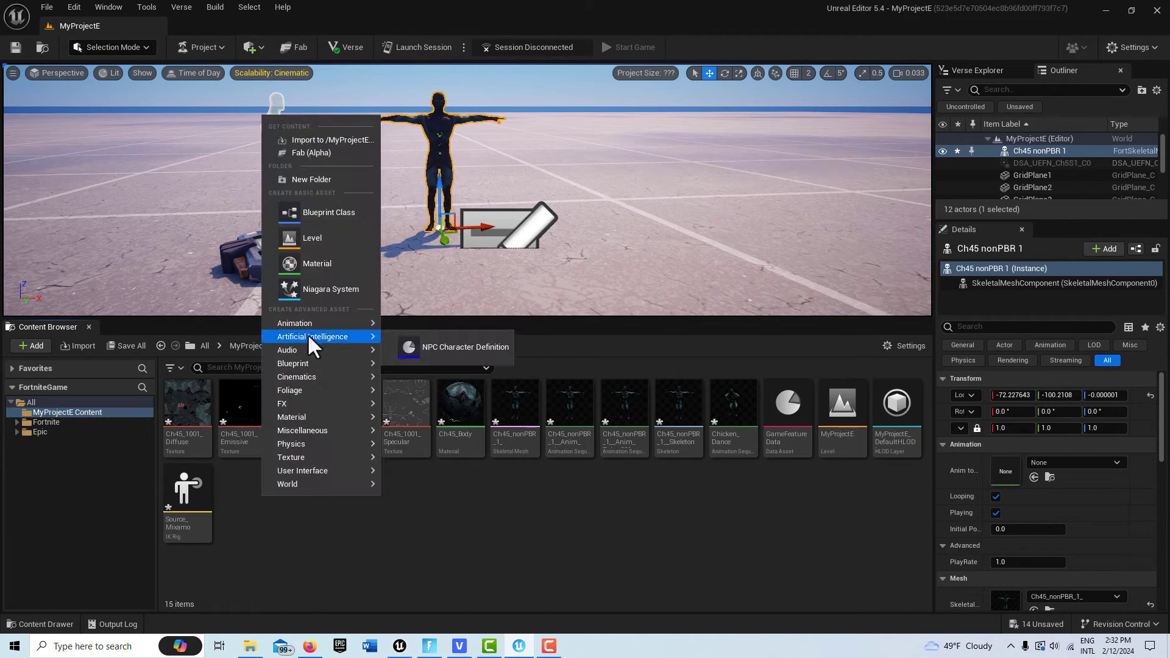
mouse_move(308, 325)
mouse_move(438, 339)
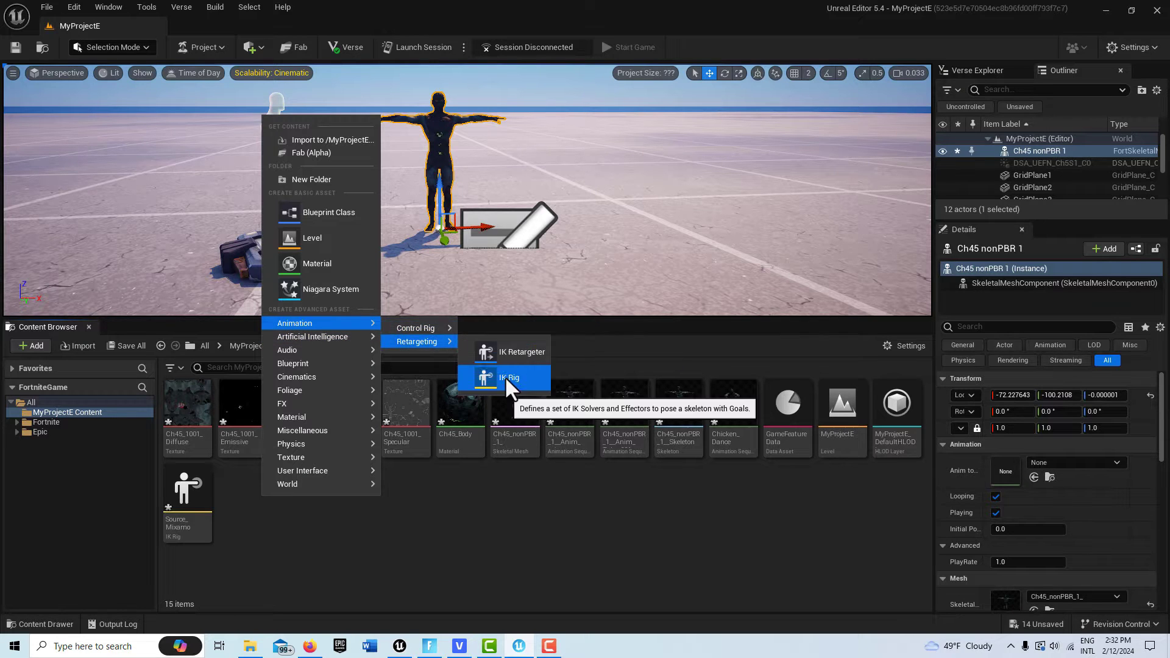
left_click(505, 376)
type("Target")
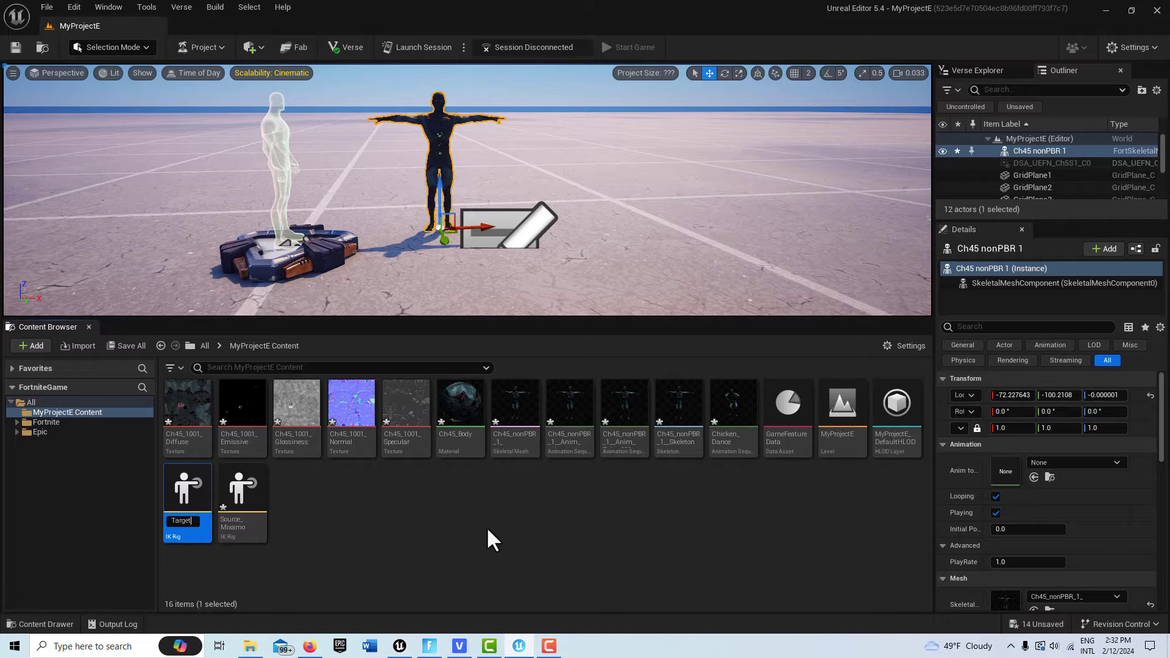
type("_")
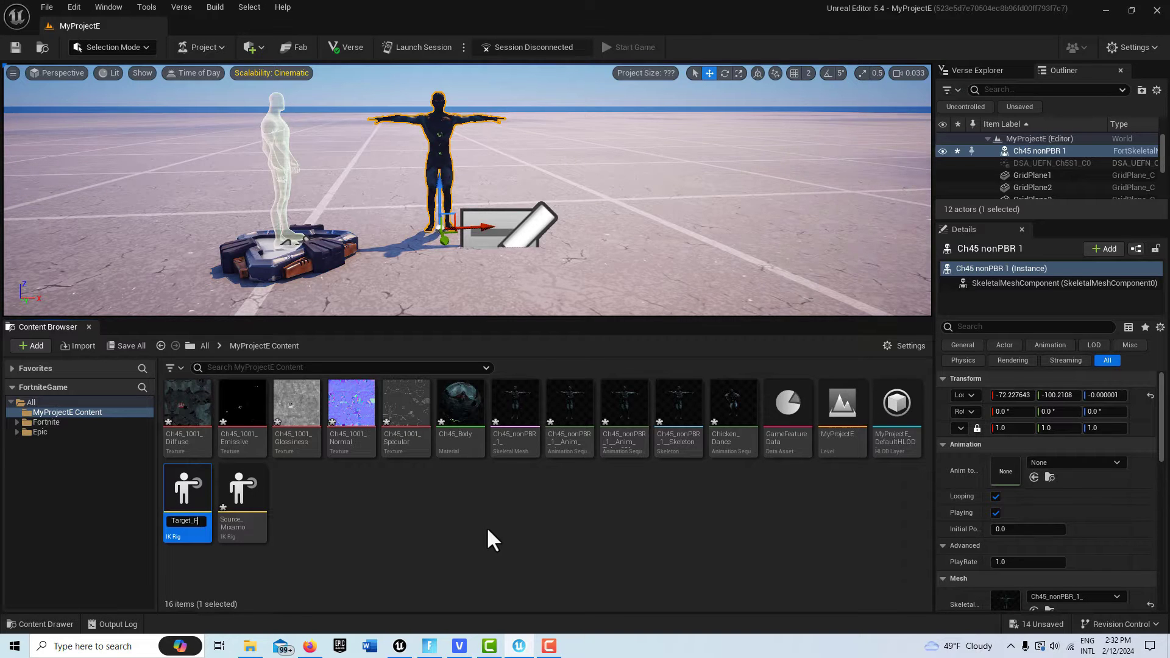
type("FN")
key("Return")
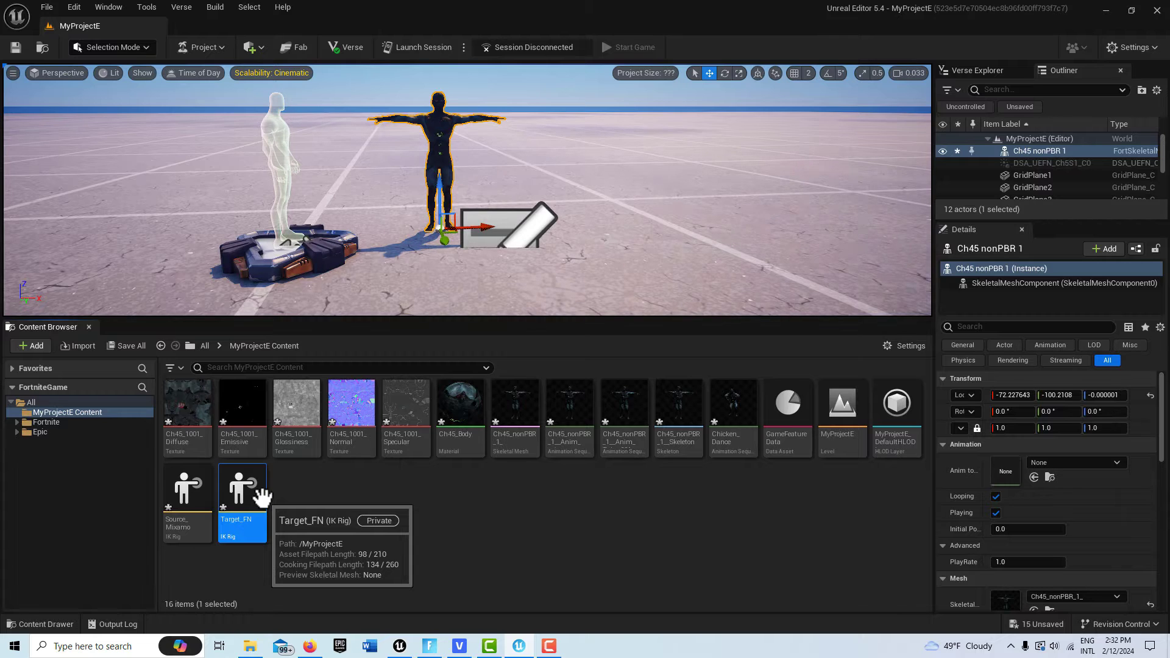
Open the Source_Mixamo rig docked in the main window and set its preview skeletal mesh to Ch45_nonPBR_1_
double_click(198, 487)
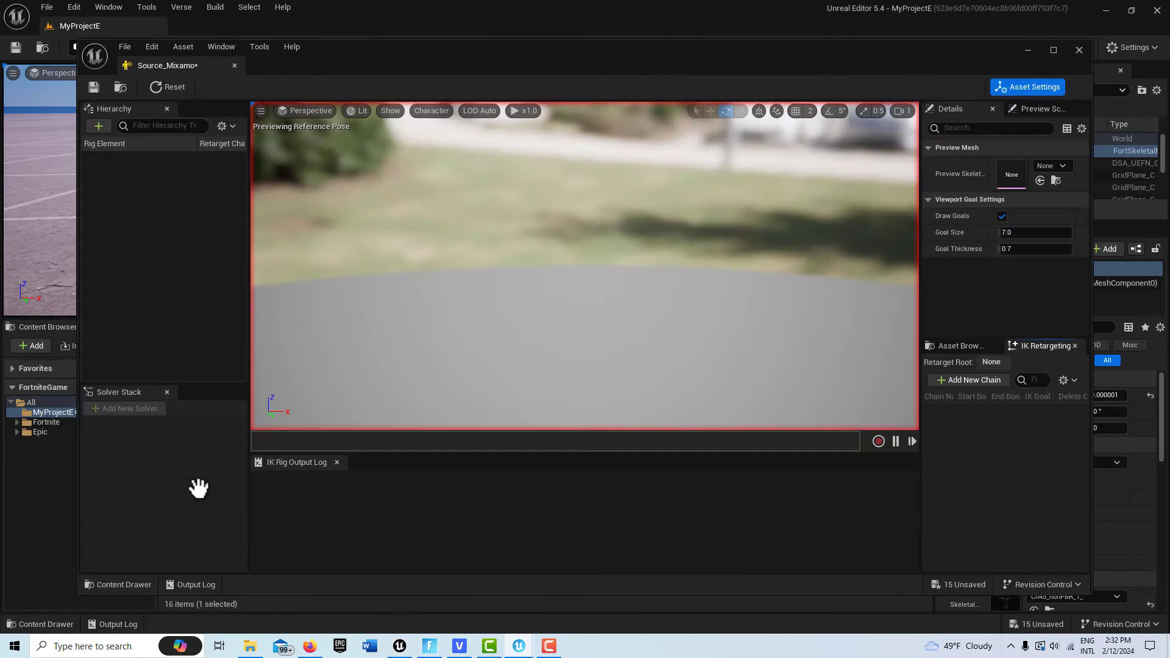
left_click_drag(199, 65, 248, 31)
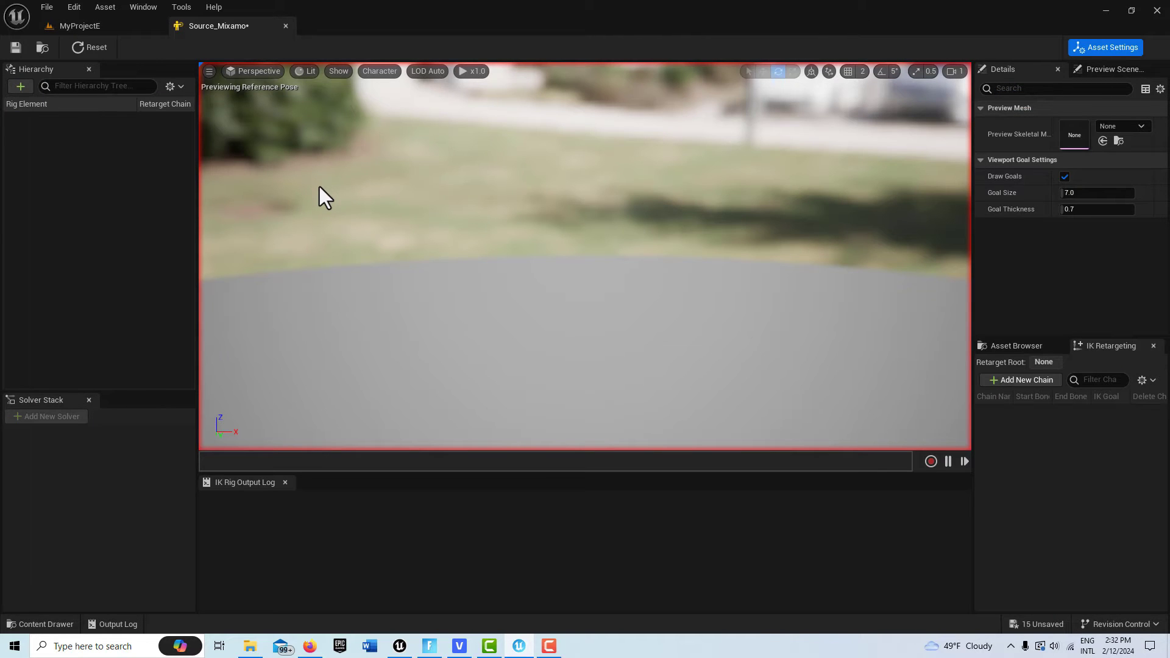
left_click(1142, 127)
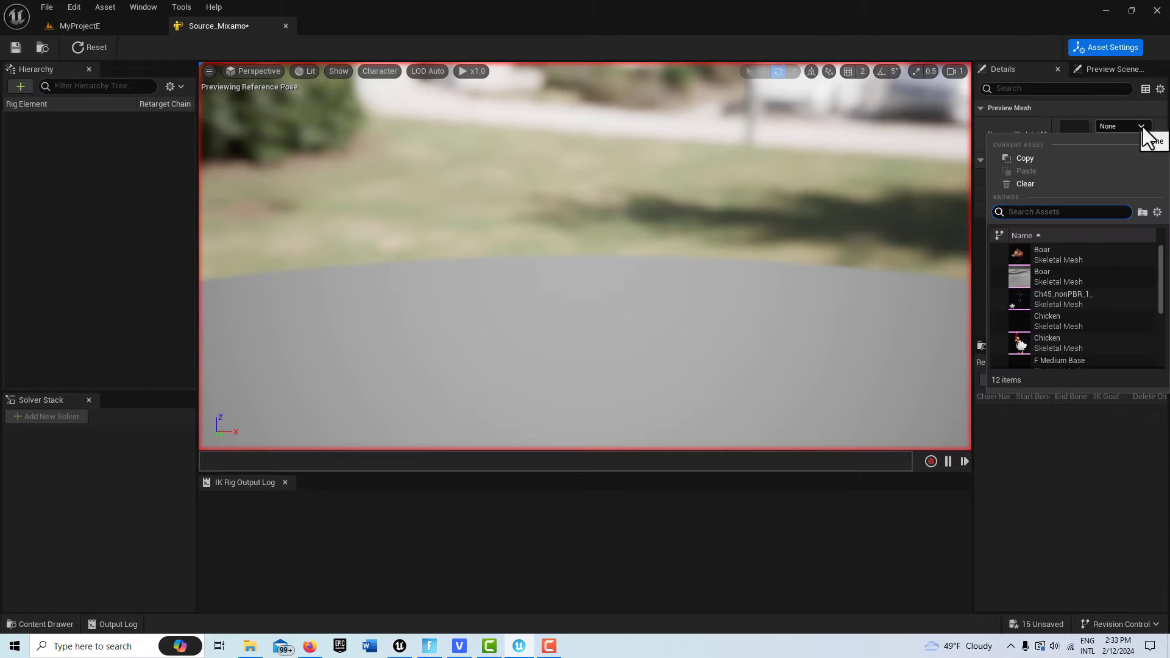
left_click(1094, 299)
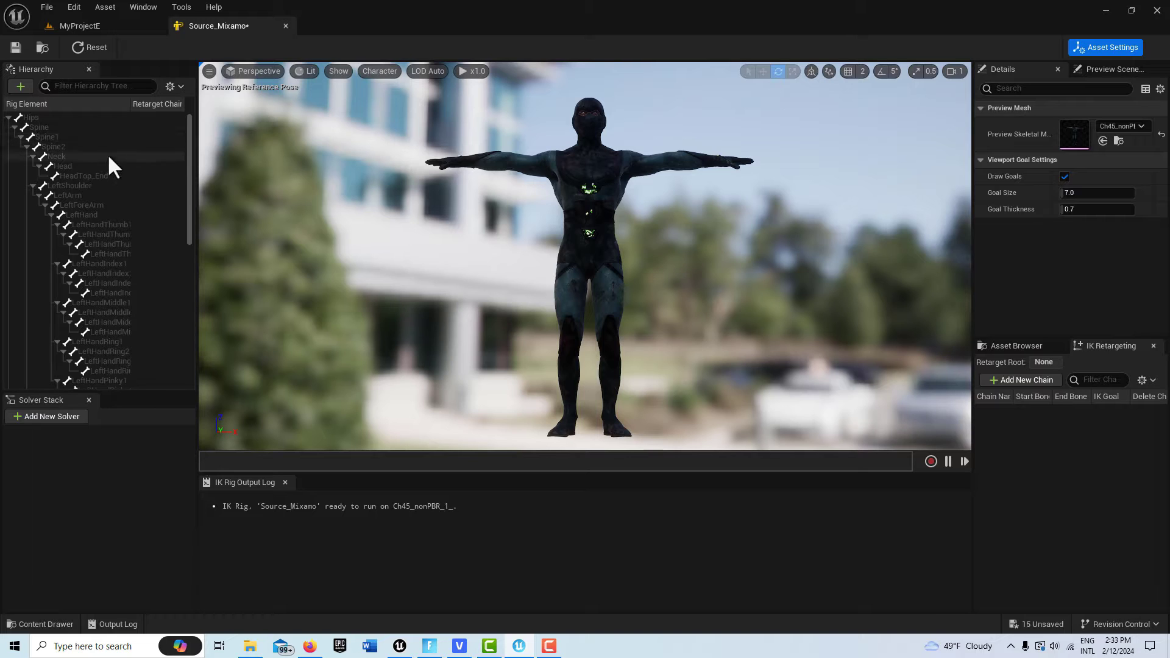
Set the Hips bone as the retarget root of the Source_Mixamo rig
left_click(39, 117)
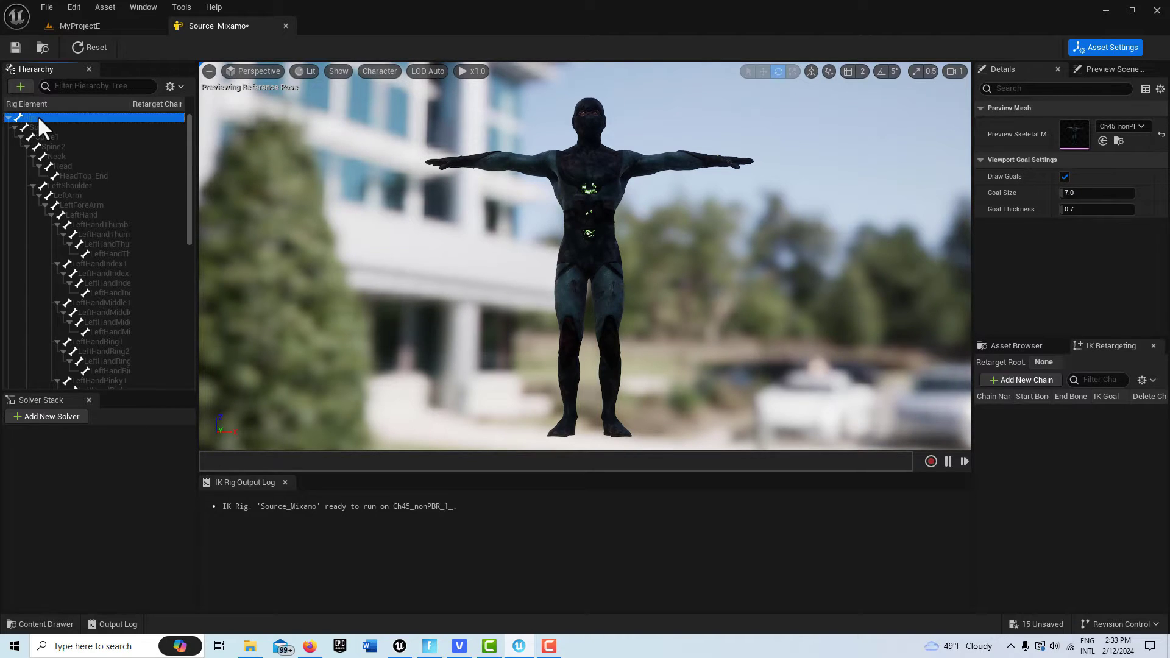
right_click(37, 115)
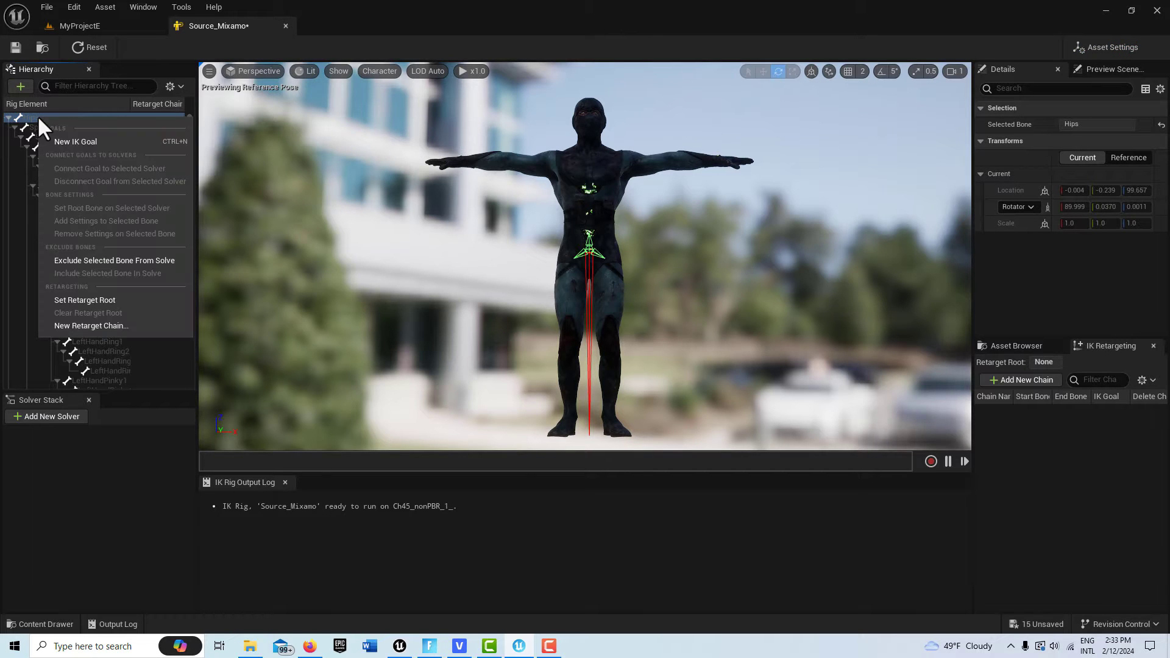
left_click(112, 299)
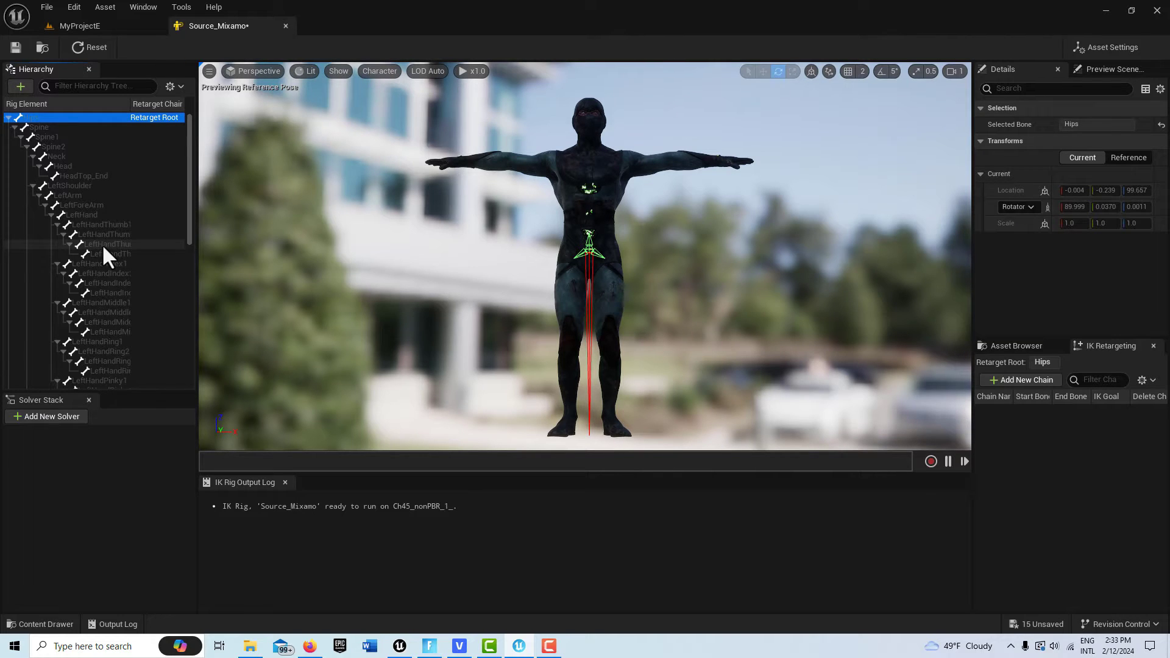
Add a retarget chain named Spine from the Spine bone to Spine2, without a goal
left_click(44, 128)
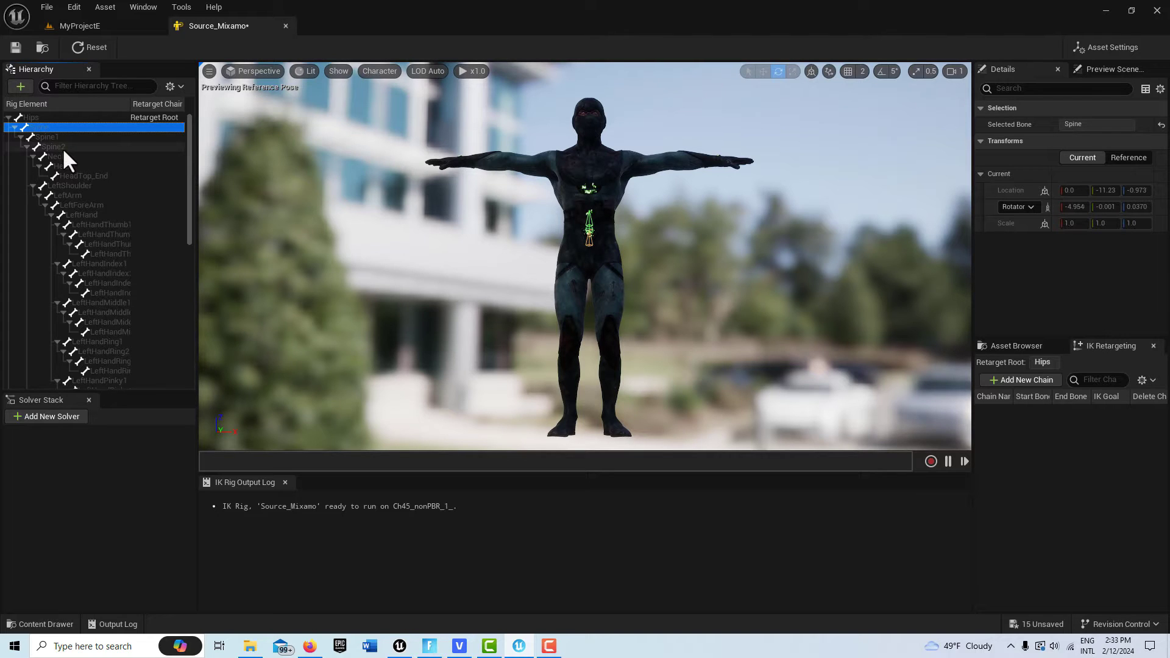
left_click(62, 147, "shift")
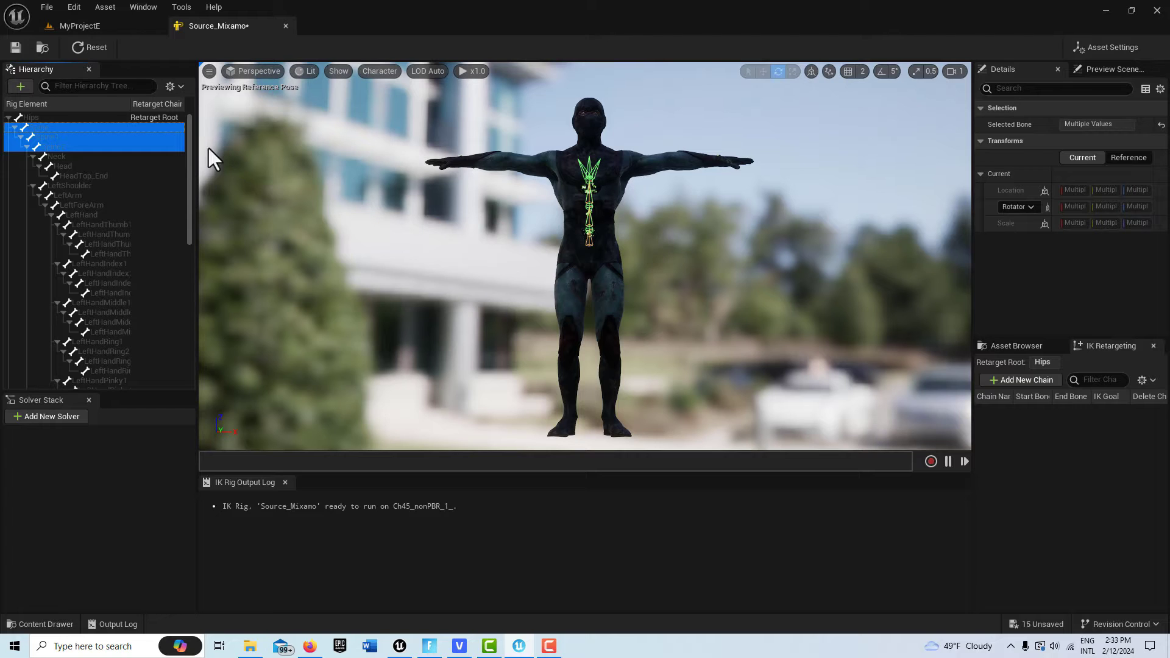
right_click(98, 147)
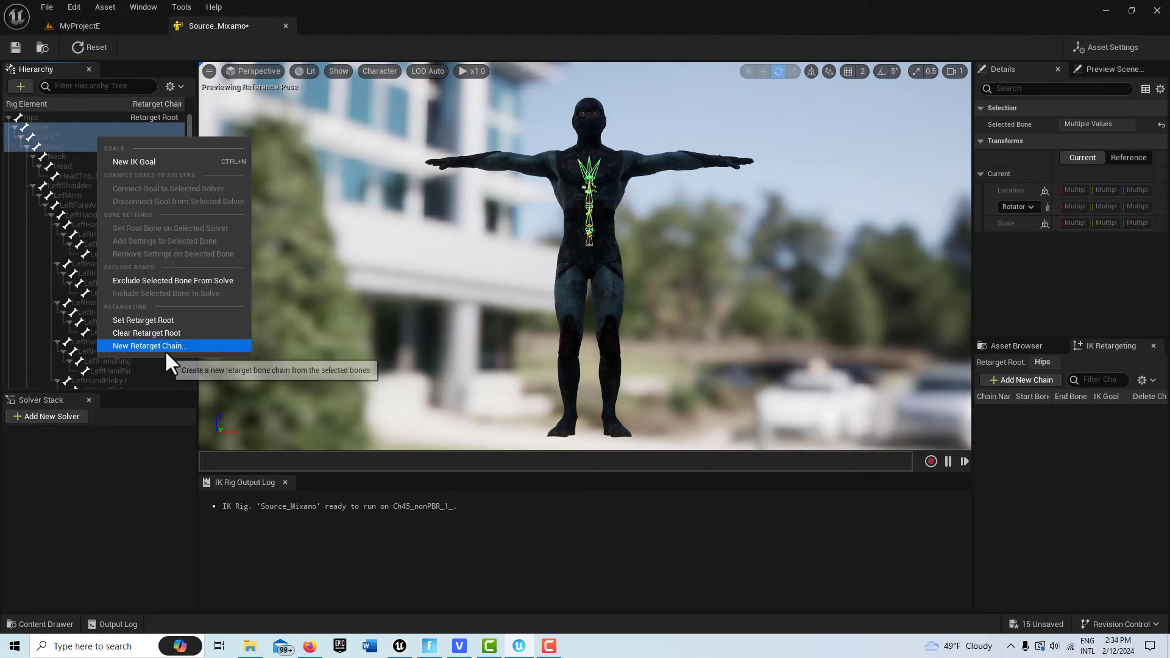
left_click(149, 345)
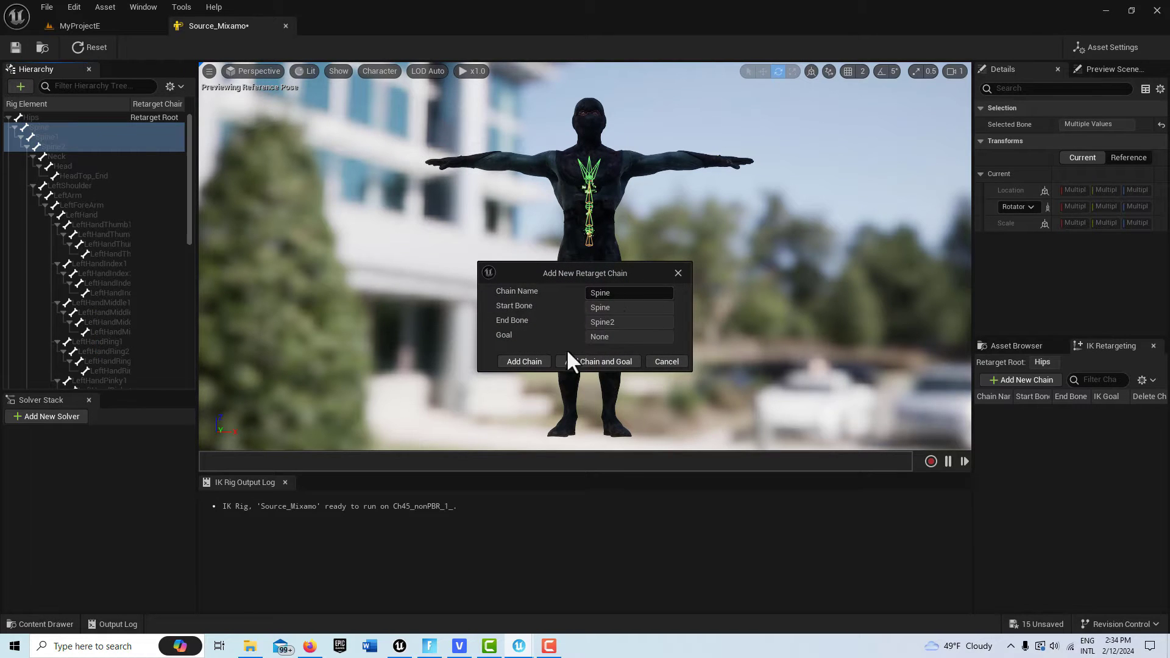
left_click(532, 359)
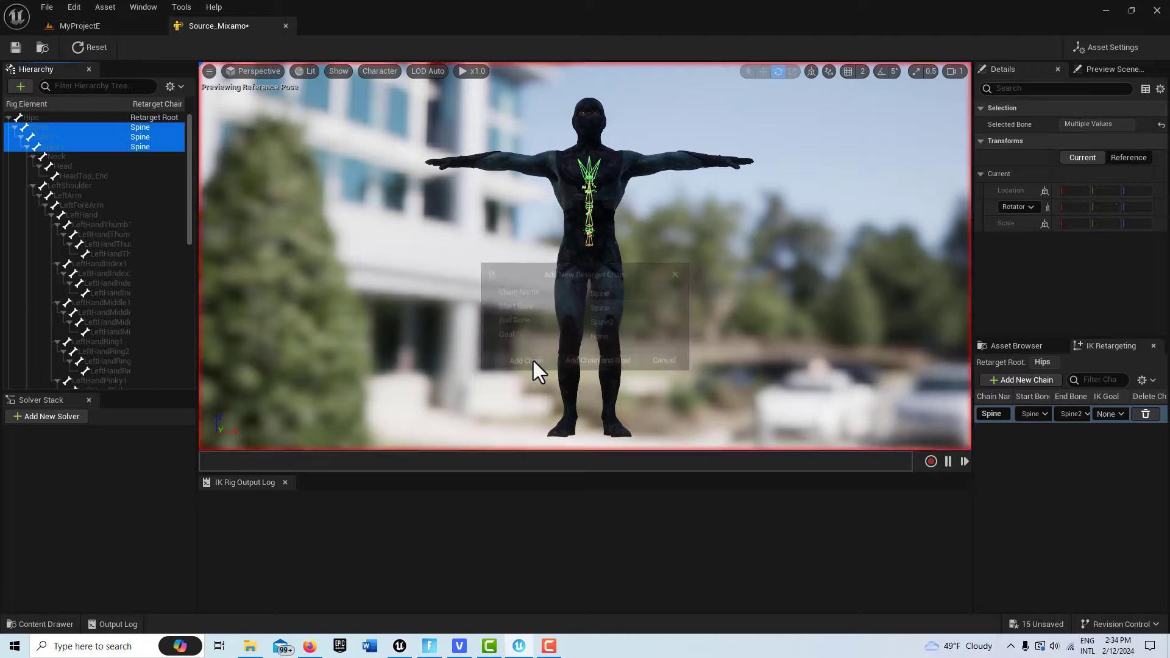
Add a retarget chain named Neck for the single Neck bone, without a goal
left_click(63, 156)
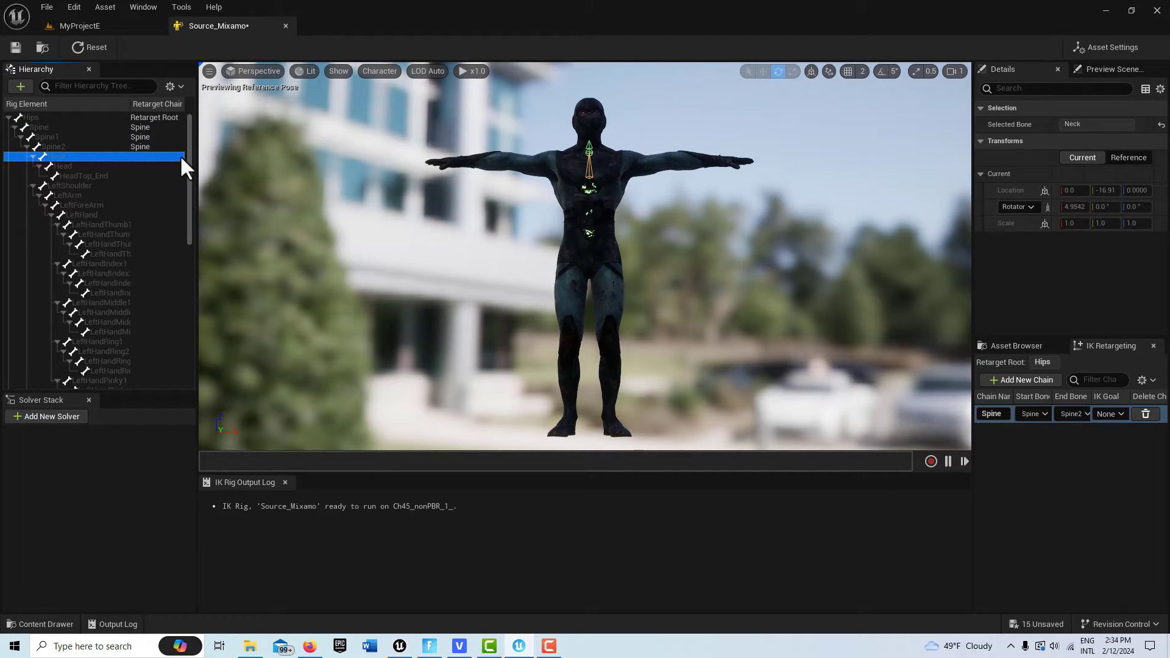
right_click(93, 156)
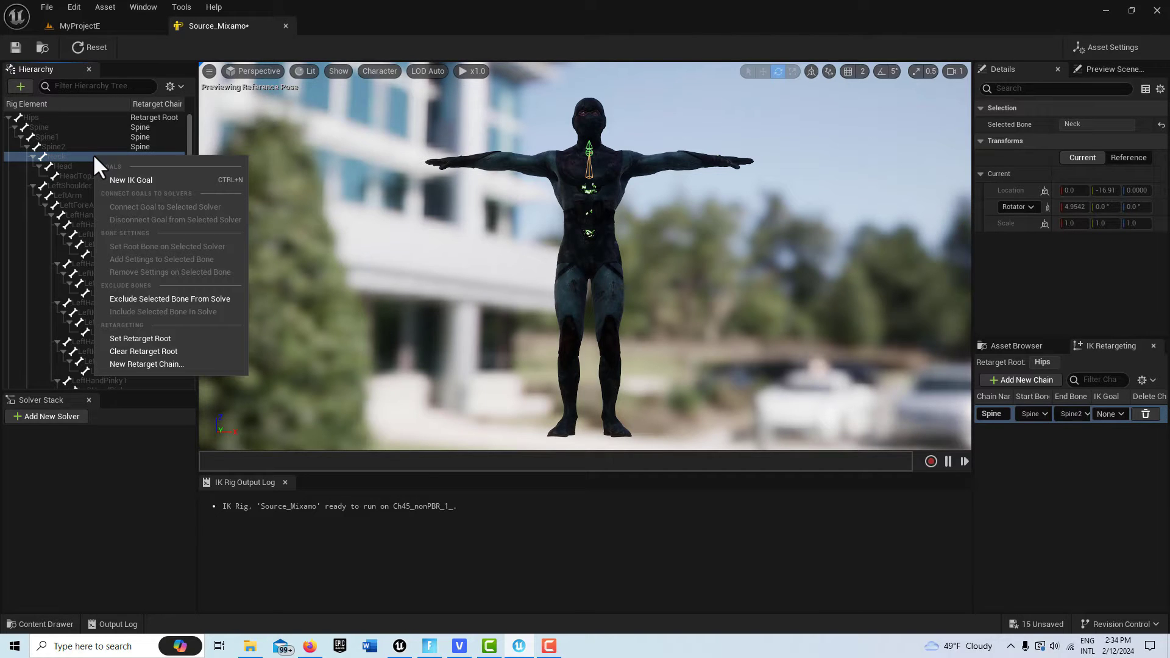
left_click(157, 363)
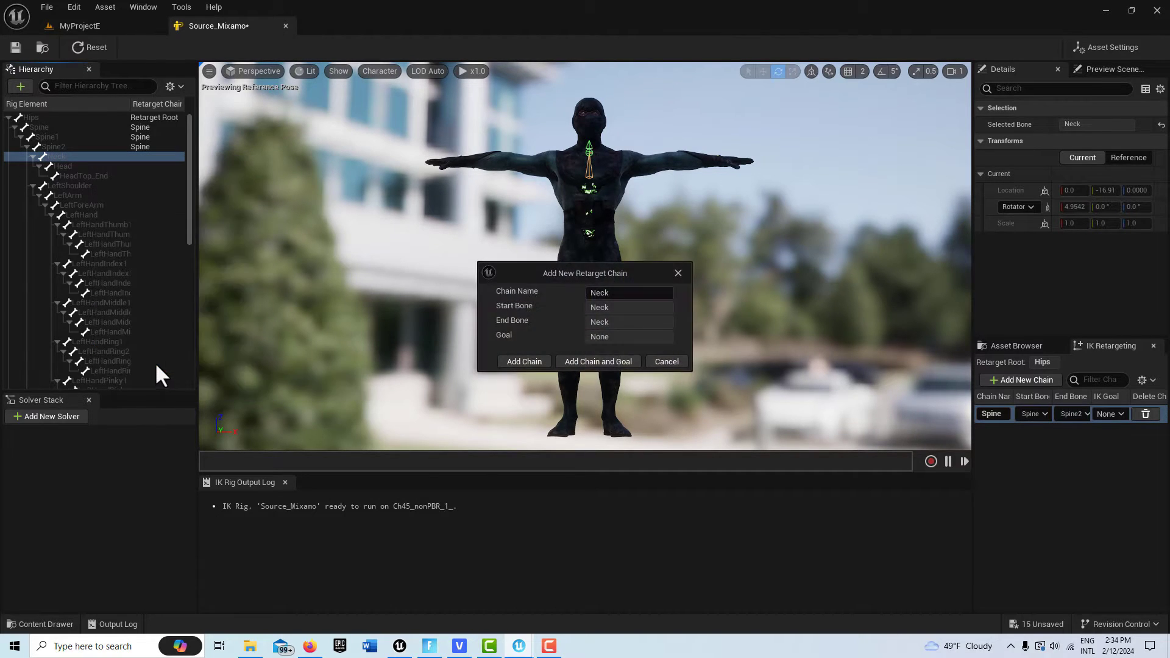
left_click(543, 363)
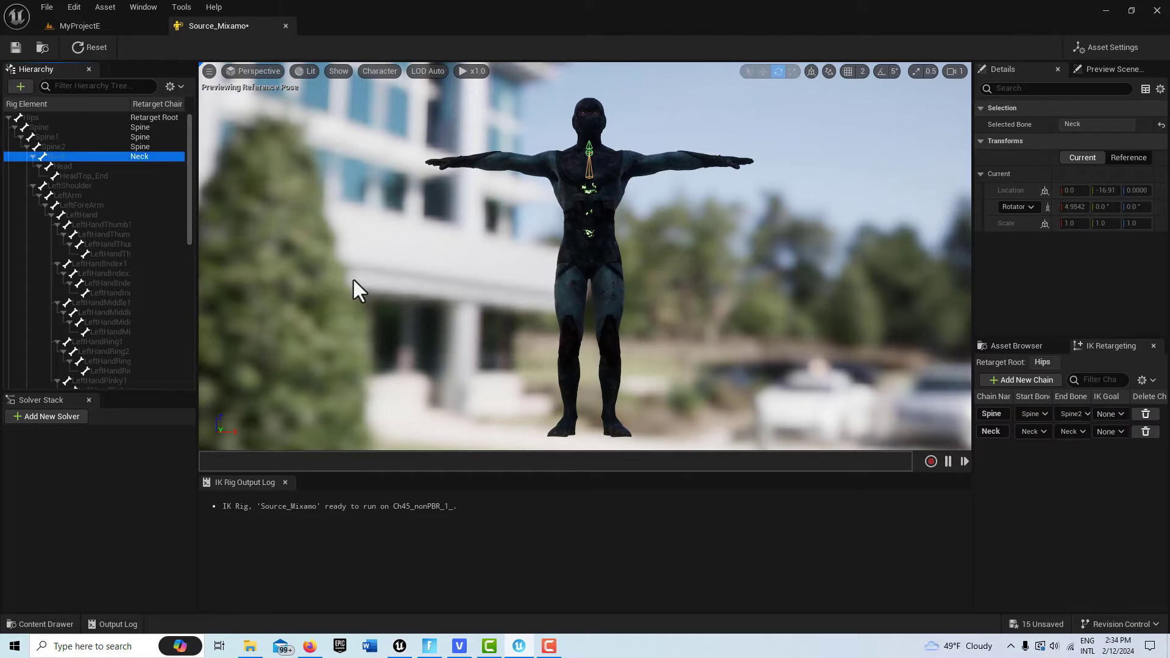
Add a retarget chain named Head from the Head bone to HeadTop_End, without a goal
left_click(66, 164)
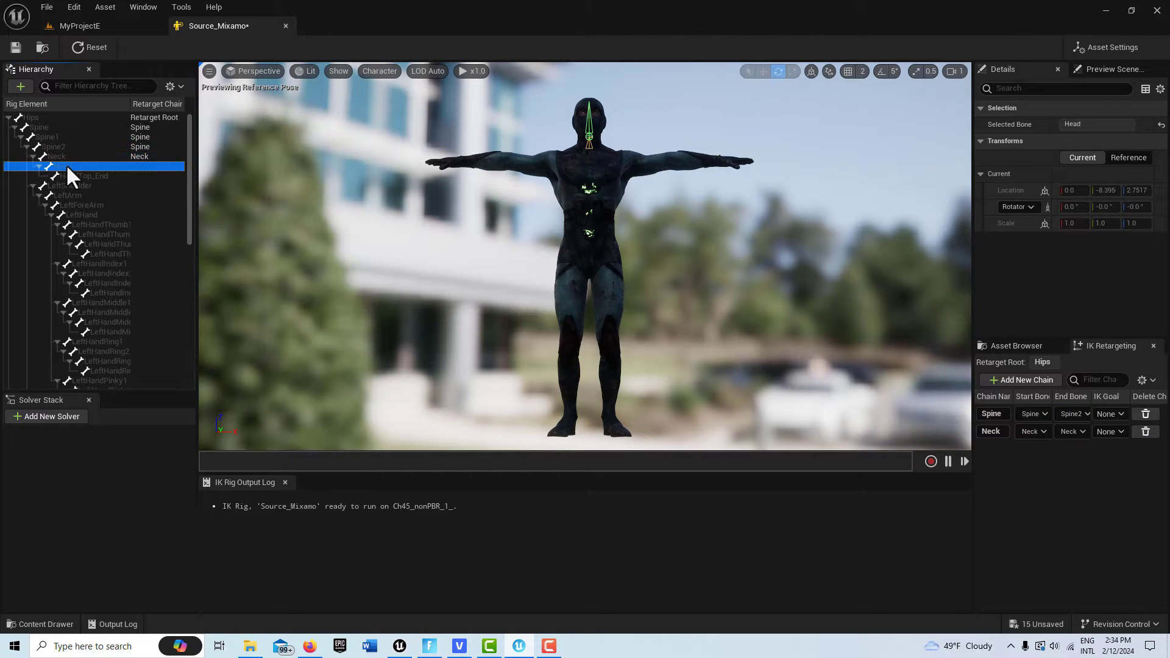
left_click(87, 174, "shift")
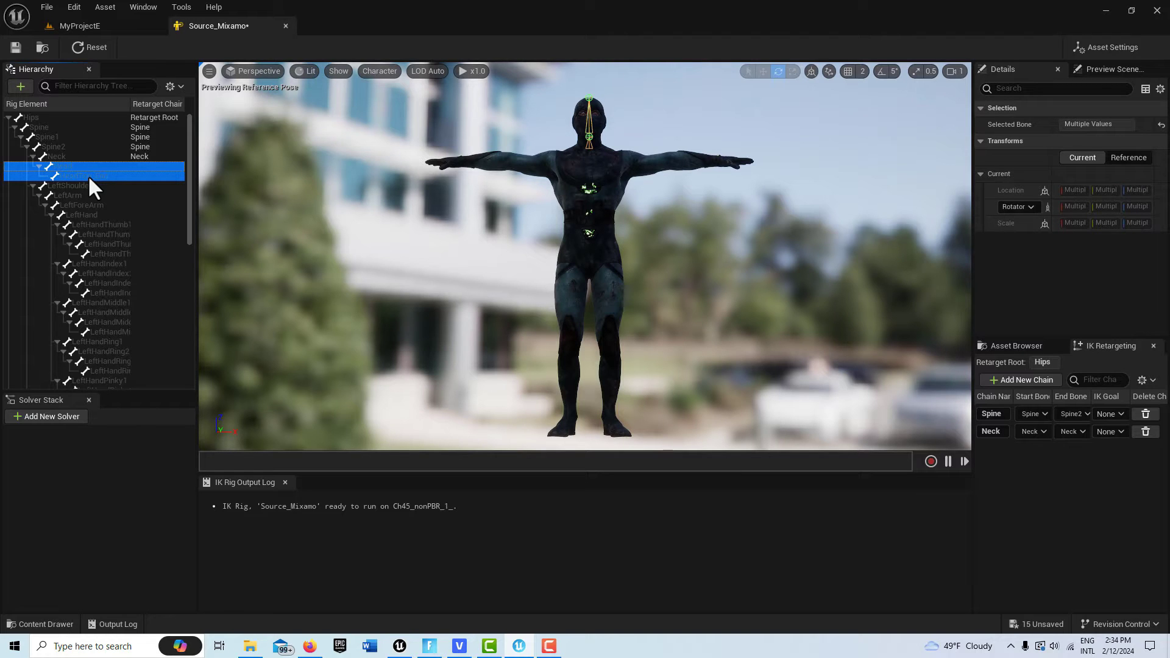
right_click(89, 186)
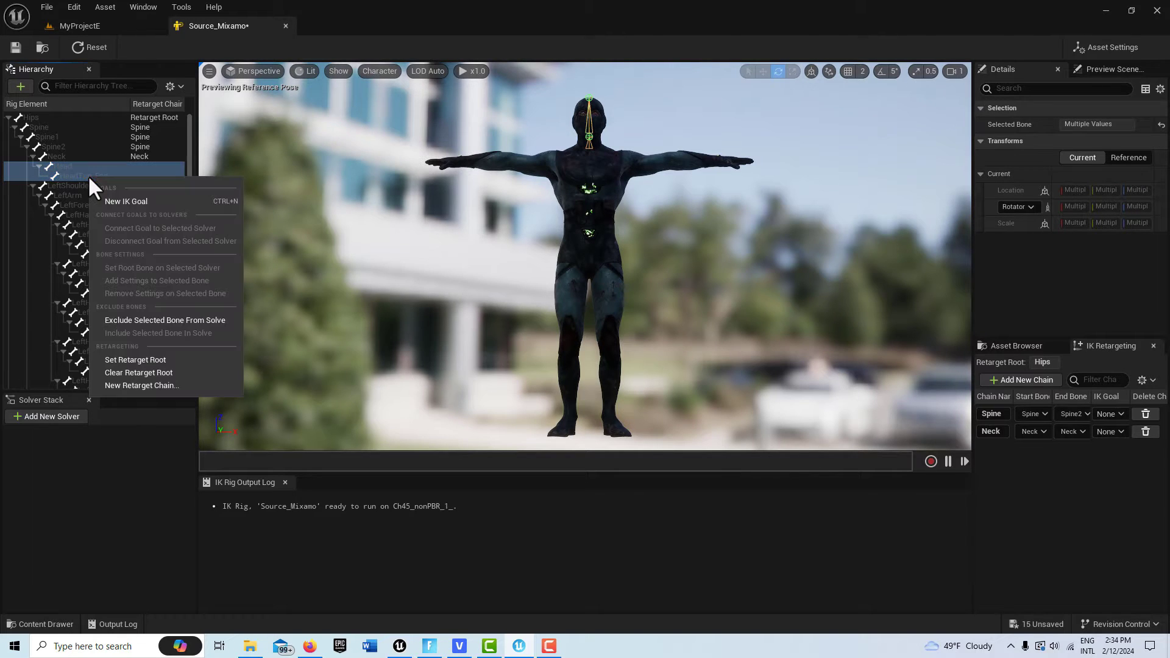
left_click(153, 386)
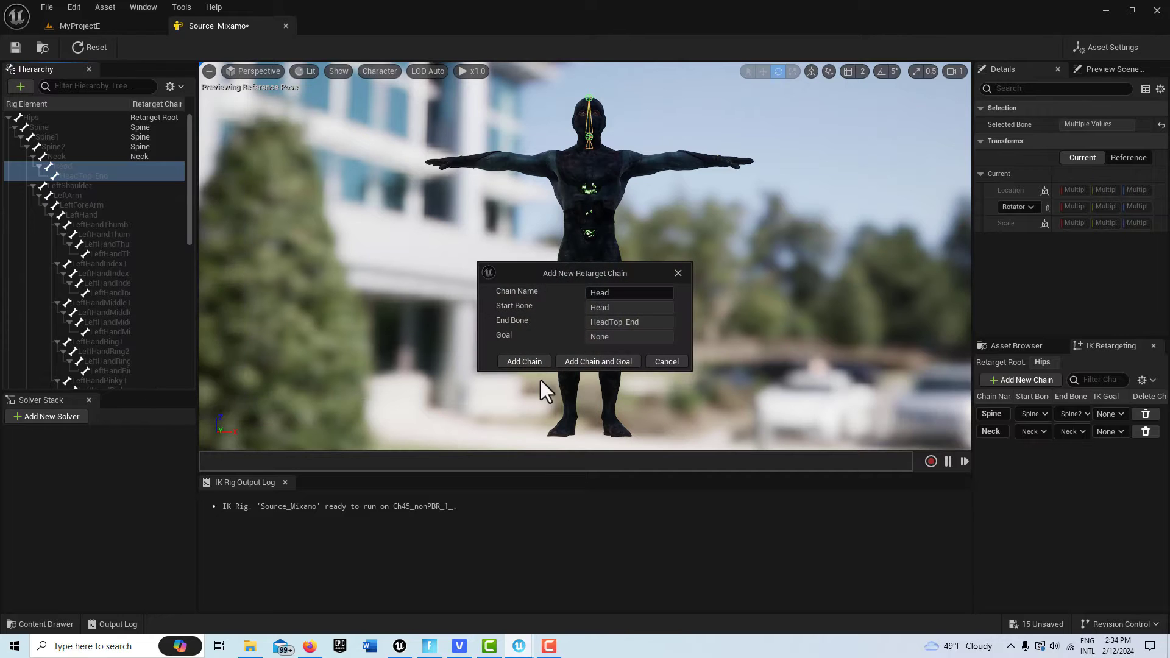
left_click(525, 364)
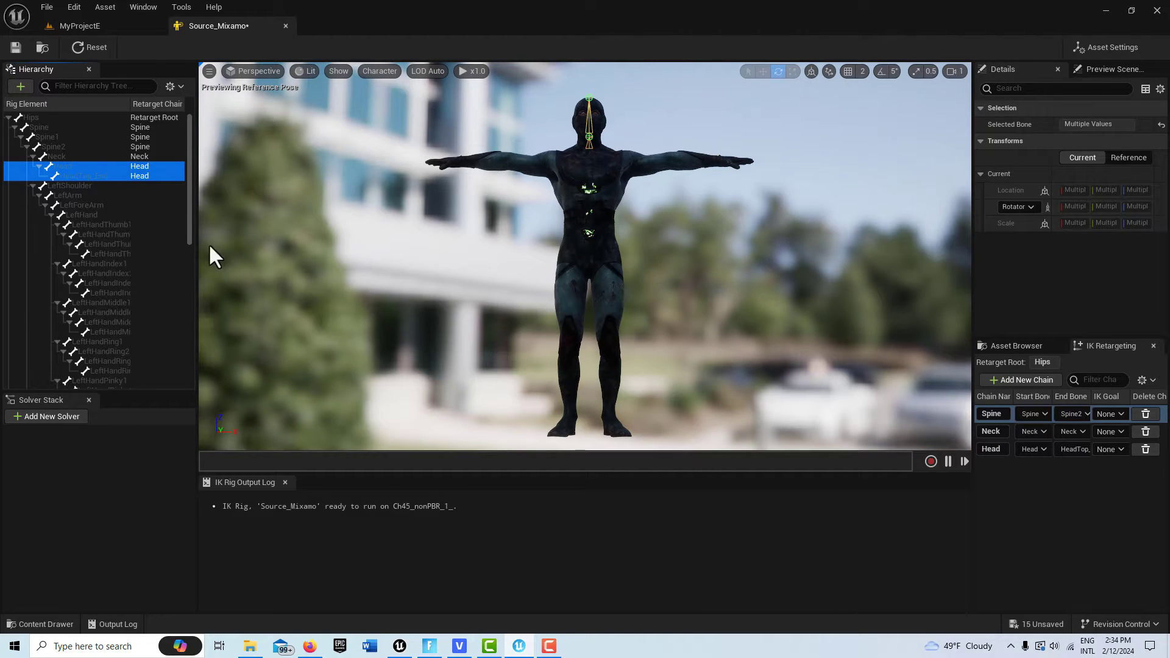
Add a LeftArm retarget chain from LeftShoulder to LeftHandThumb4 without a goal, and delete the extra chain on the LeftHandIndex1 bone
left_click(79, 186)
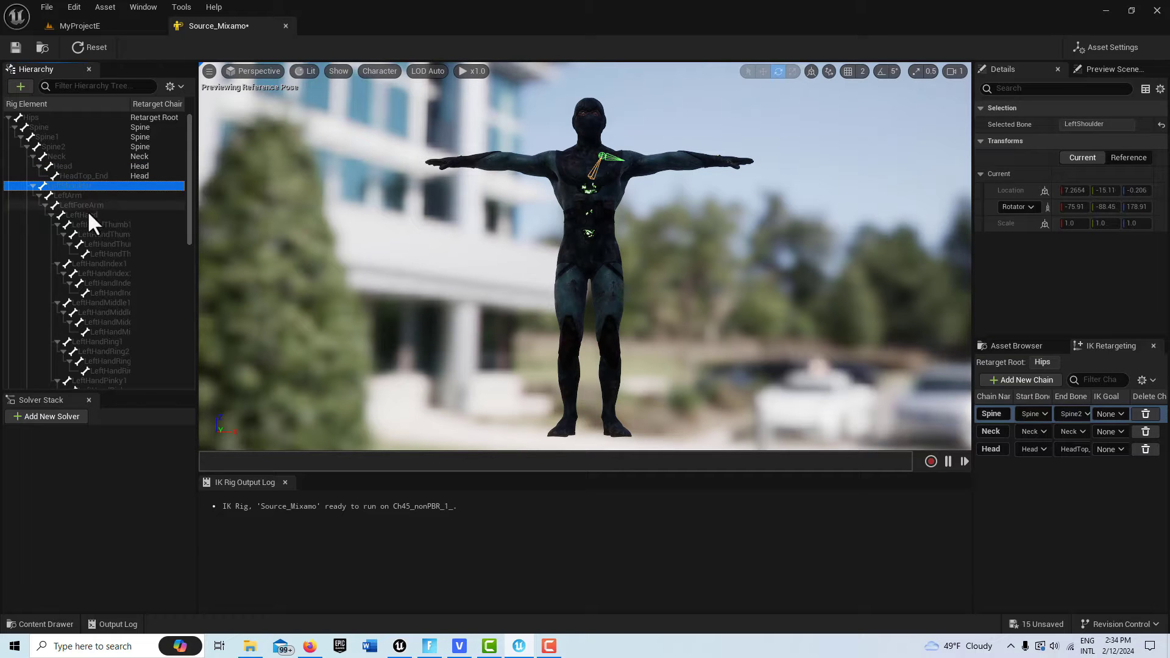
left_click(111, 262, "shift")
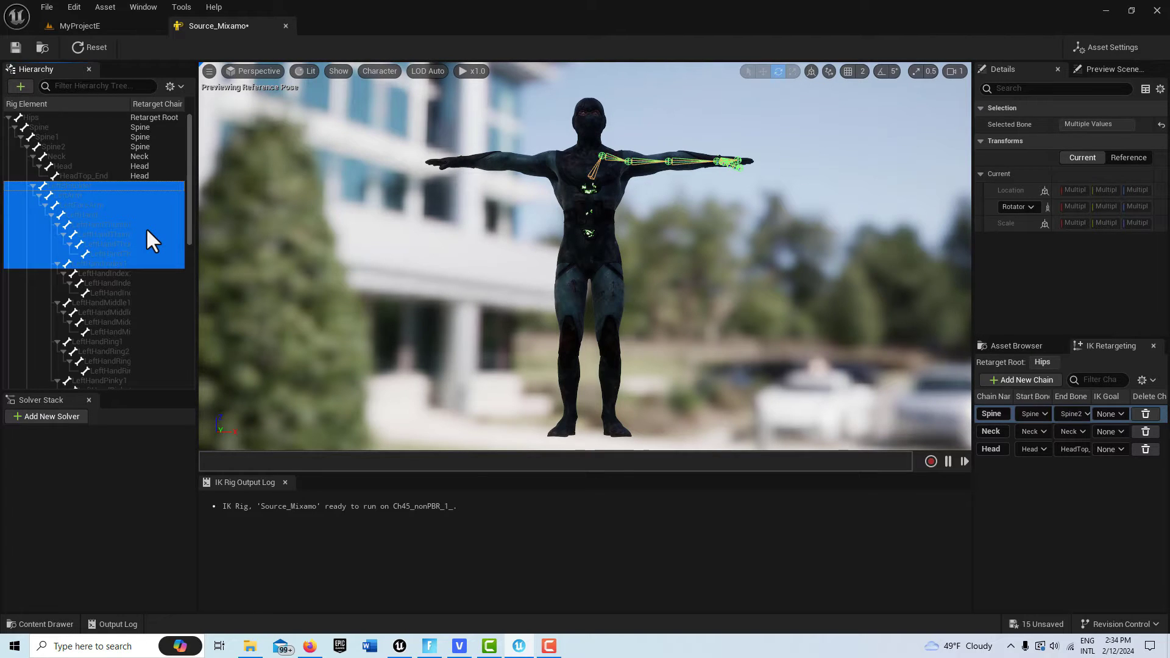
right_click(145, 228)
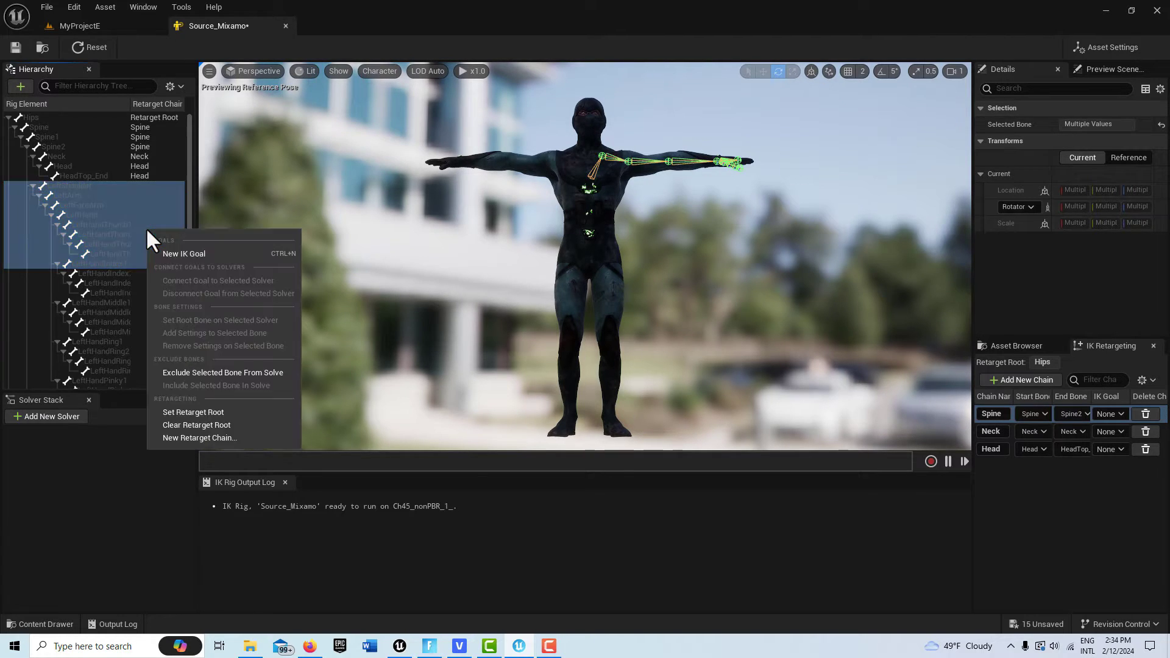
left_click(205, 437)
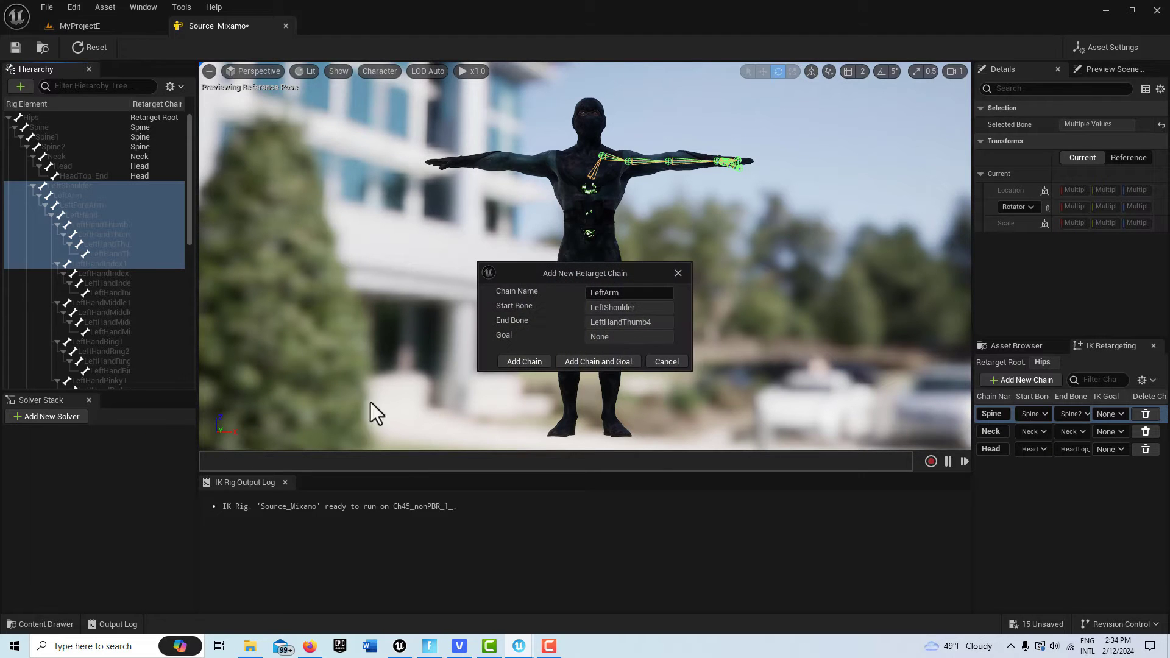
left_click(515, 360)
left_click(539, 360)
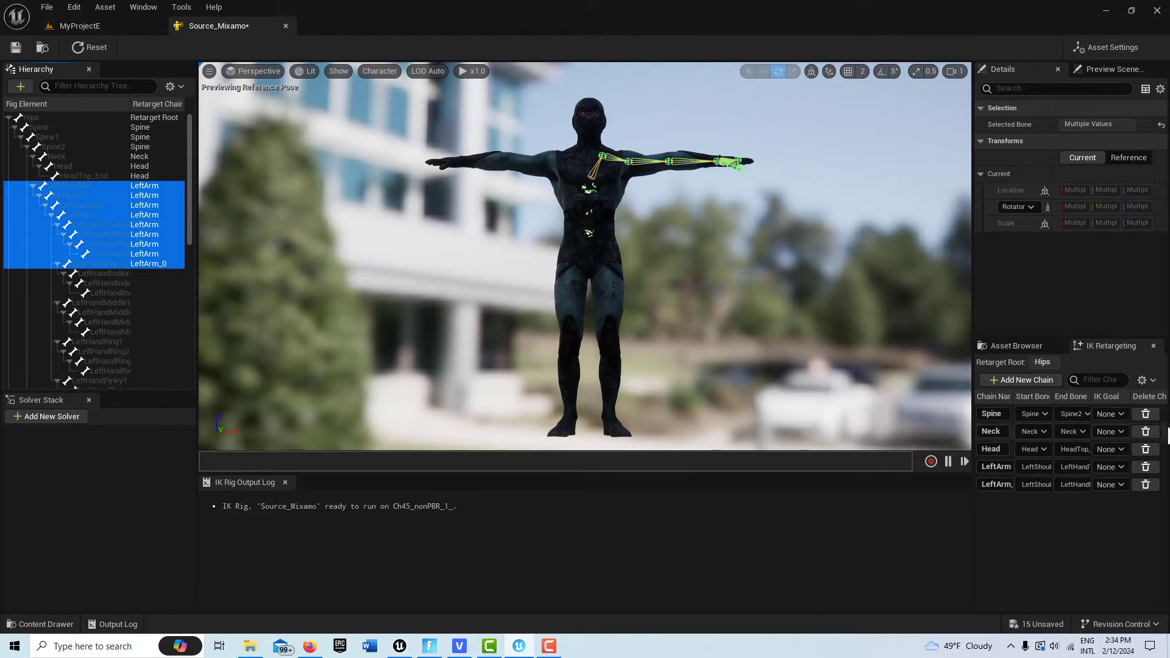
left_click(1146, 484)
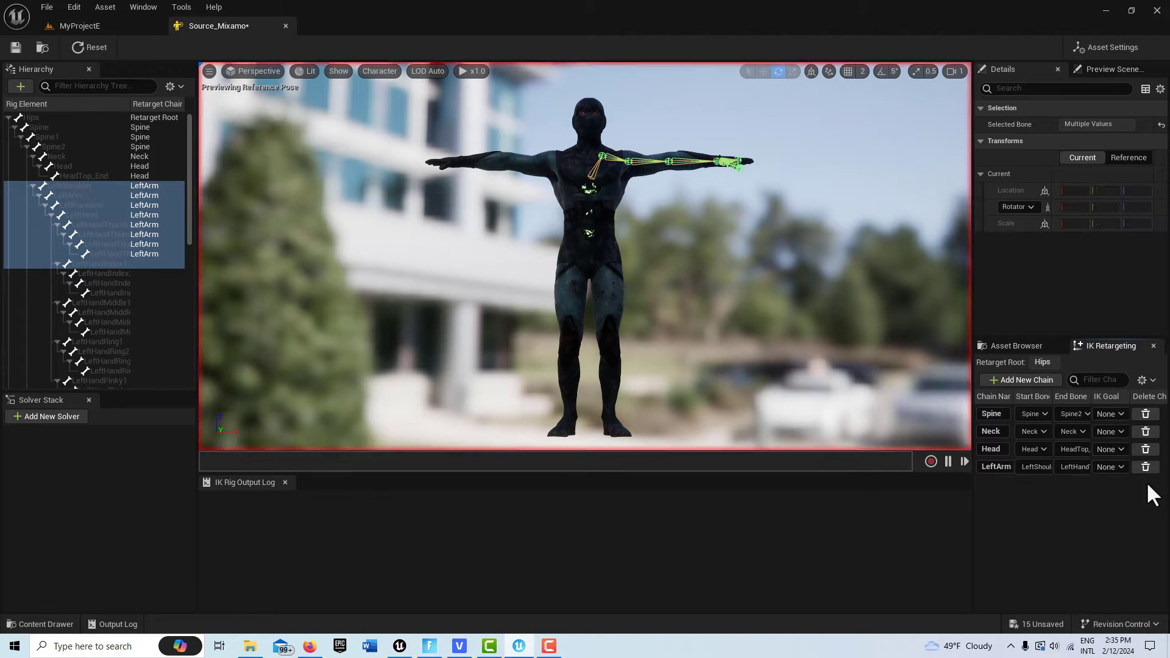
Add a RightArm retarget chain from RightShoulder to RightHandThumb4 without a goal, and delete the extra chain on the RightHandIndex1 bone
left_click(136, 303)
scroll(137, 299, "down", 5)
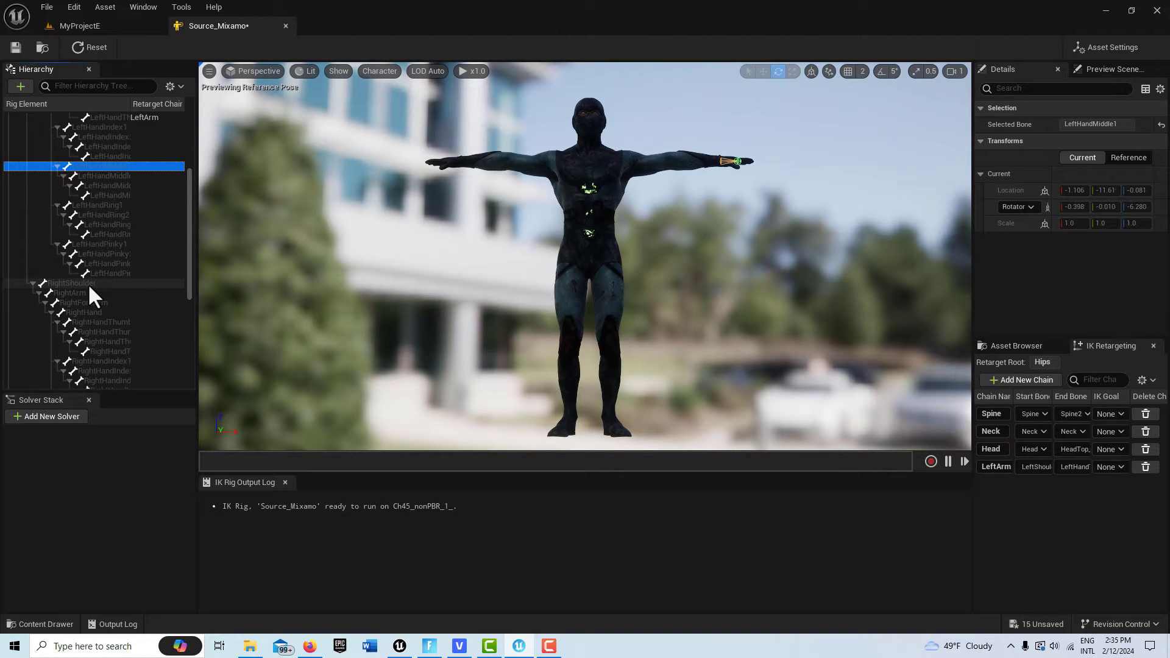
left_click(87, 284)
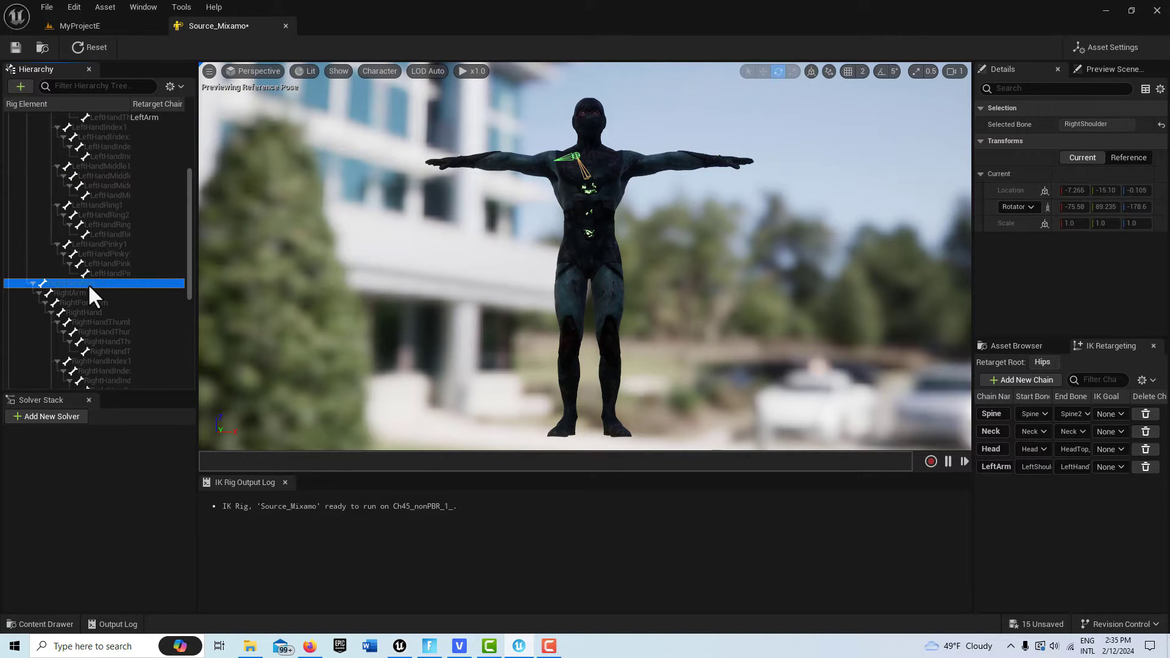
left_click(122, 360, "shift")
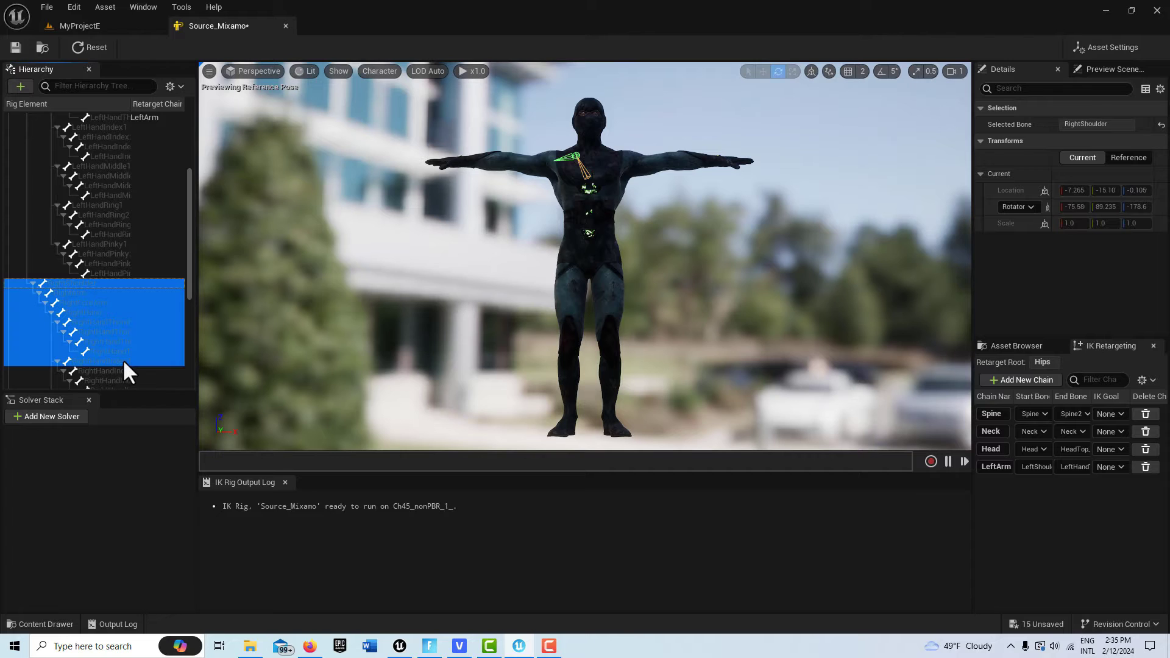
right_click(120, 329)
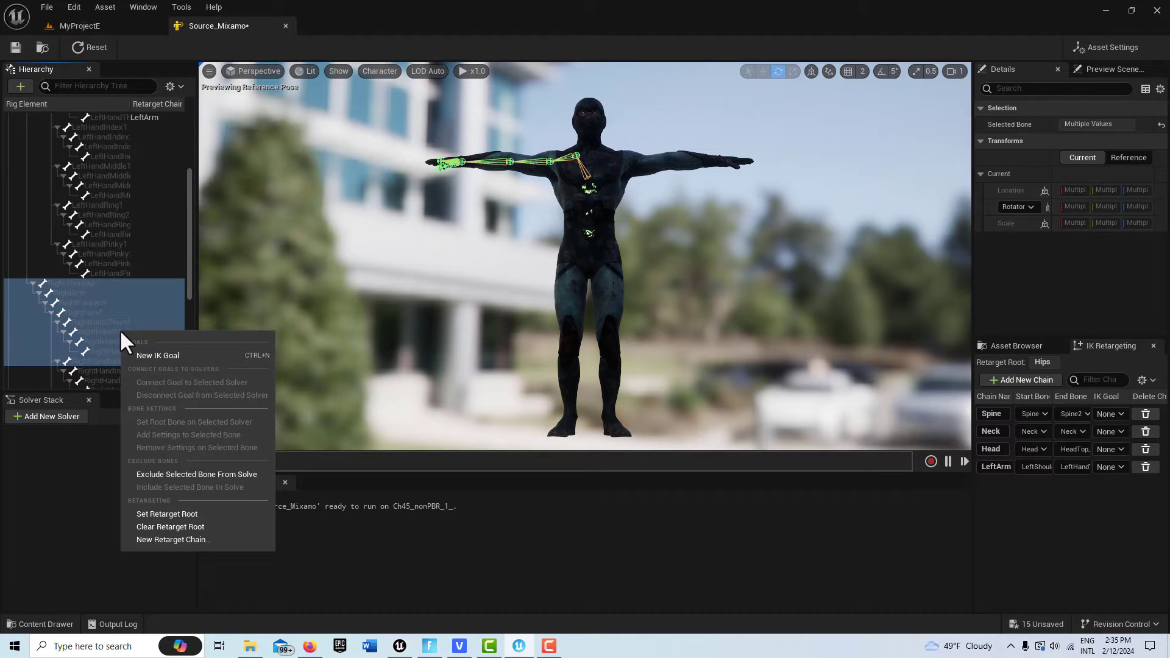
left_click(174, 538)
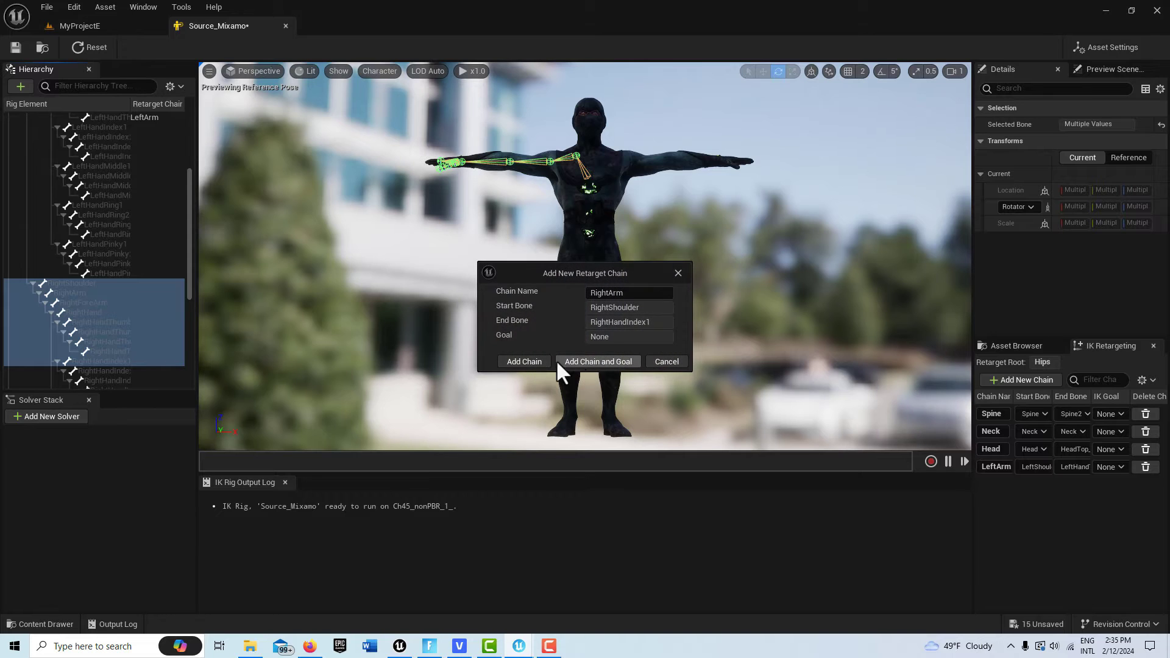
left_click(518, 360)
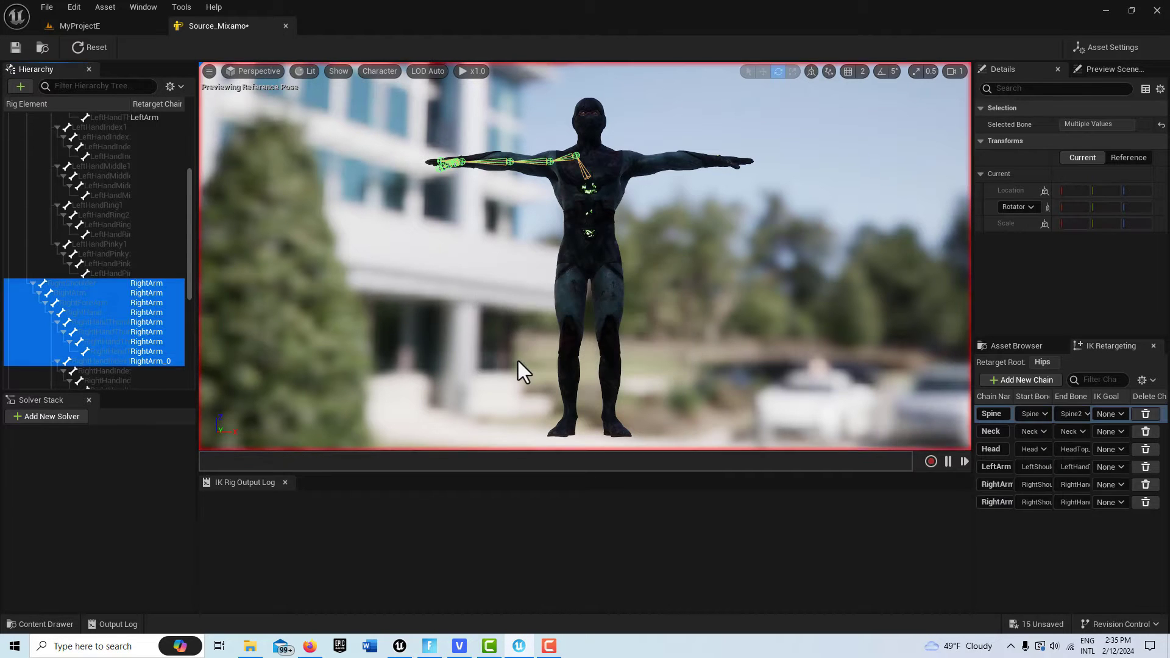
left_click(1146, 502)
Add a retarget chain named LeftLeg from the LeftUpLeg bone to LeftToe_End, without a goal
scroll(113, 260, "down", 5)
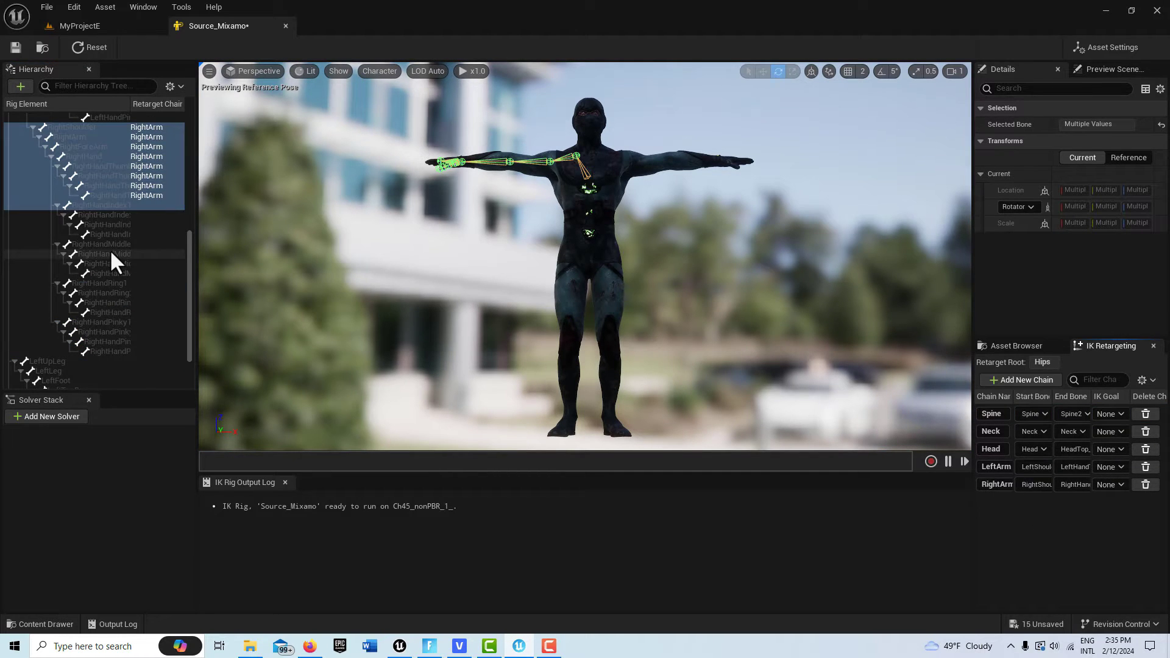
scroll(143, 305, "down", 2)
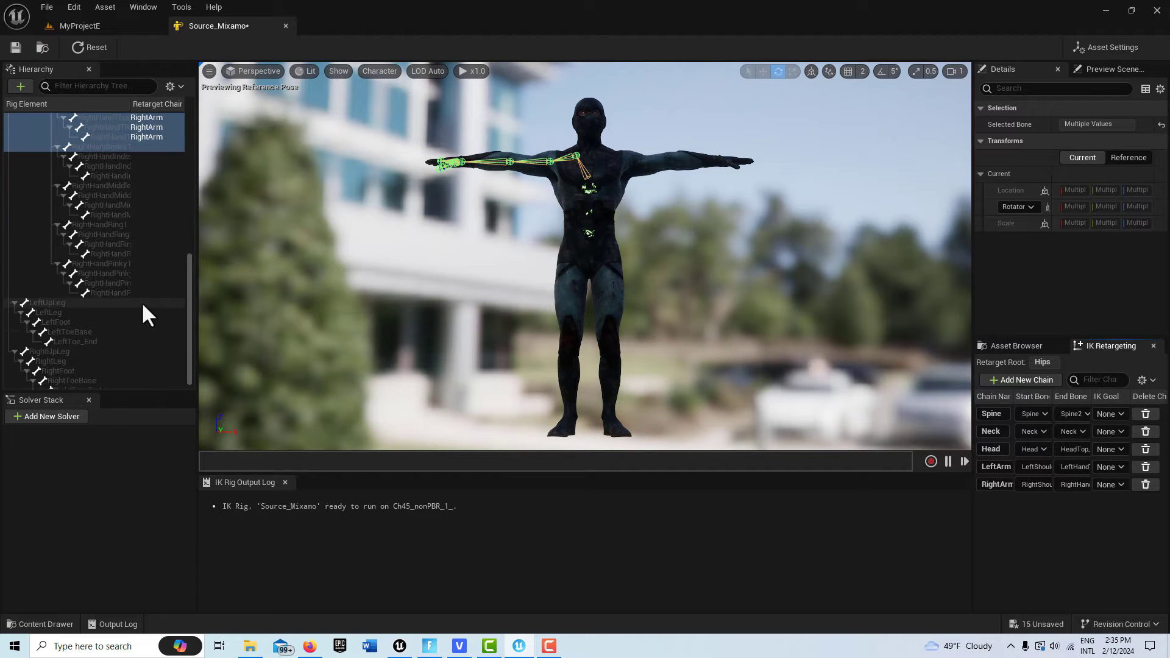
scroll(141, 301, "down", 1)
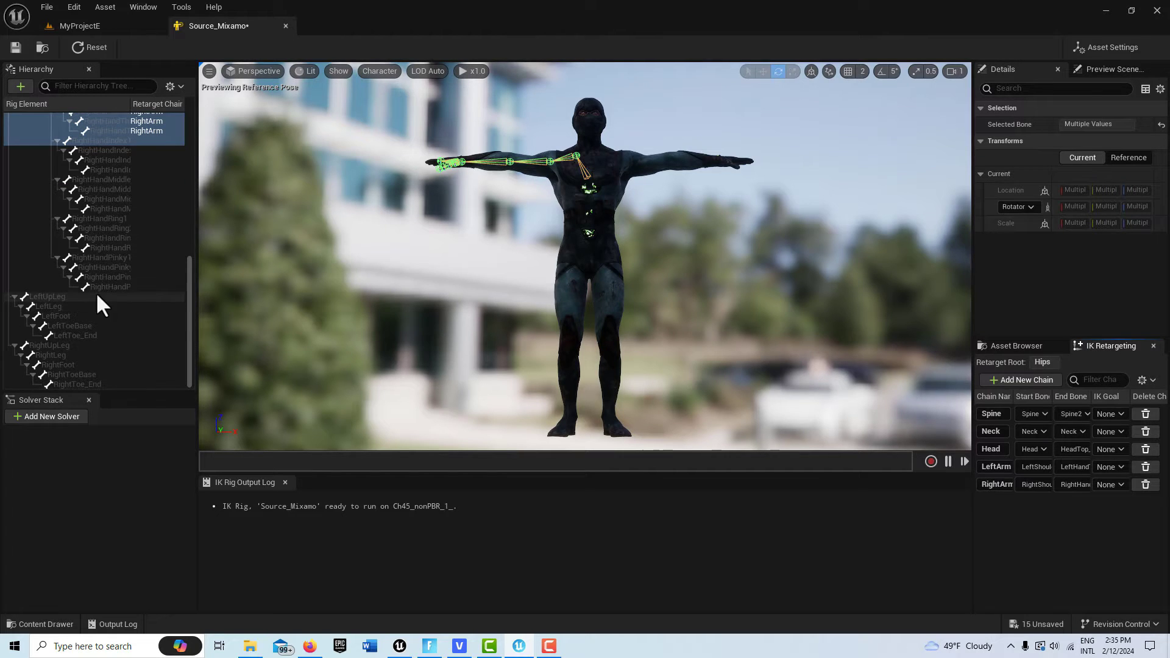
left_click(45, 297)
left_click(69, 334, "shift")
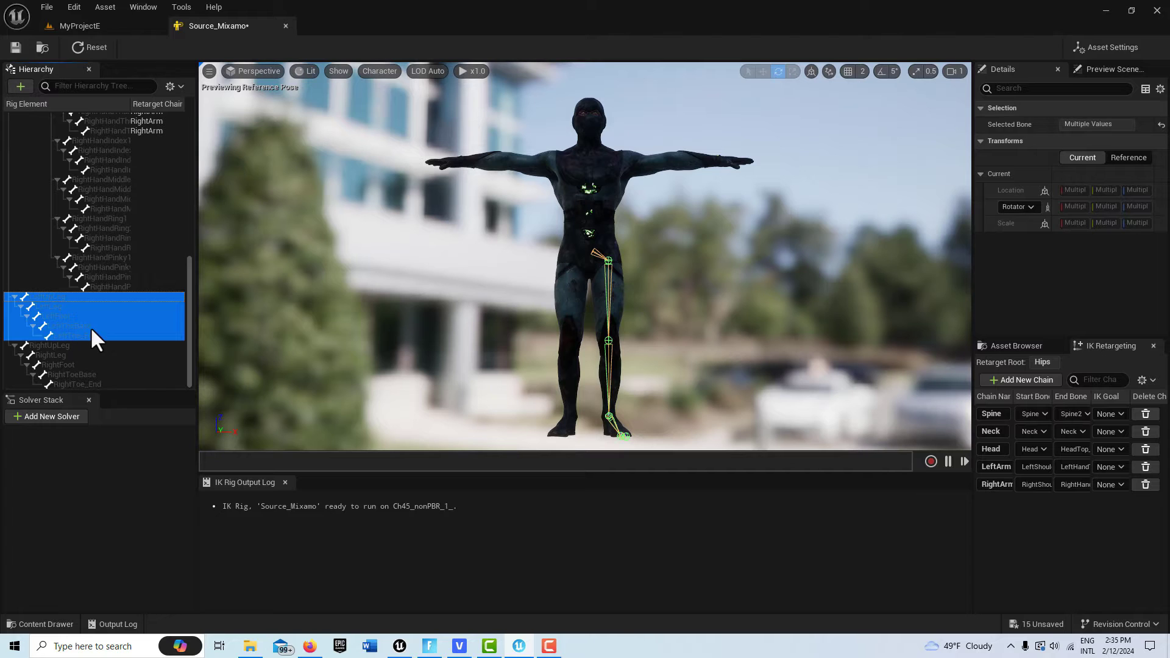
right_click(97, 318)
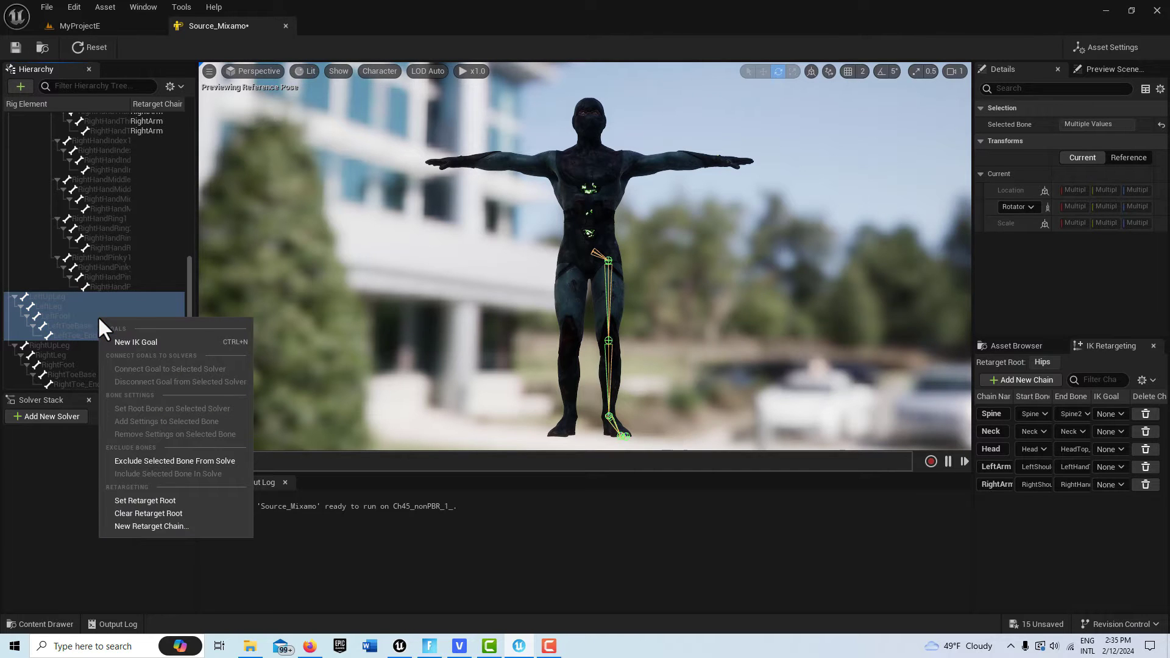
left_click(168, 526)
left_click(532, 360)
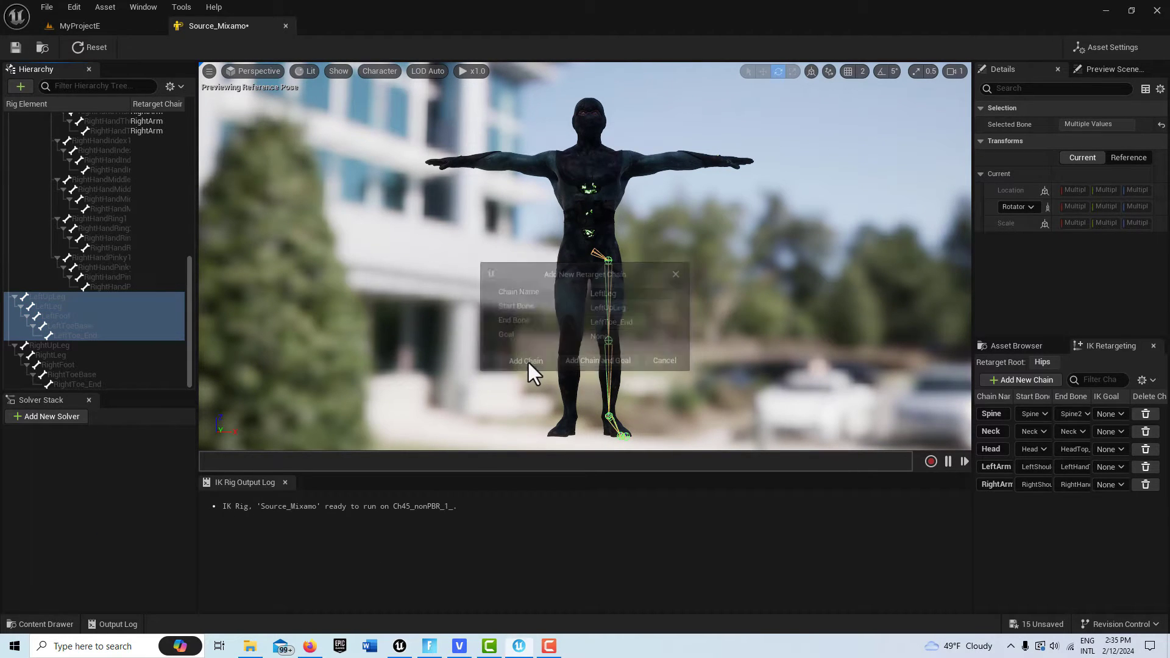
Add a retarget chain named RightLeg from RightUpLeg to RightToe_End without a goal, and save the Source_Mixamo rig
left_click(62, 346)
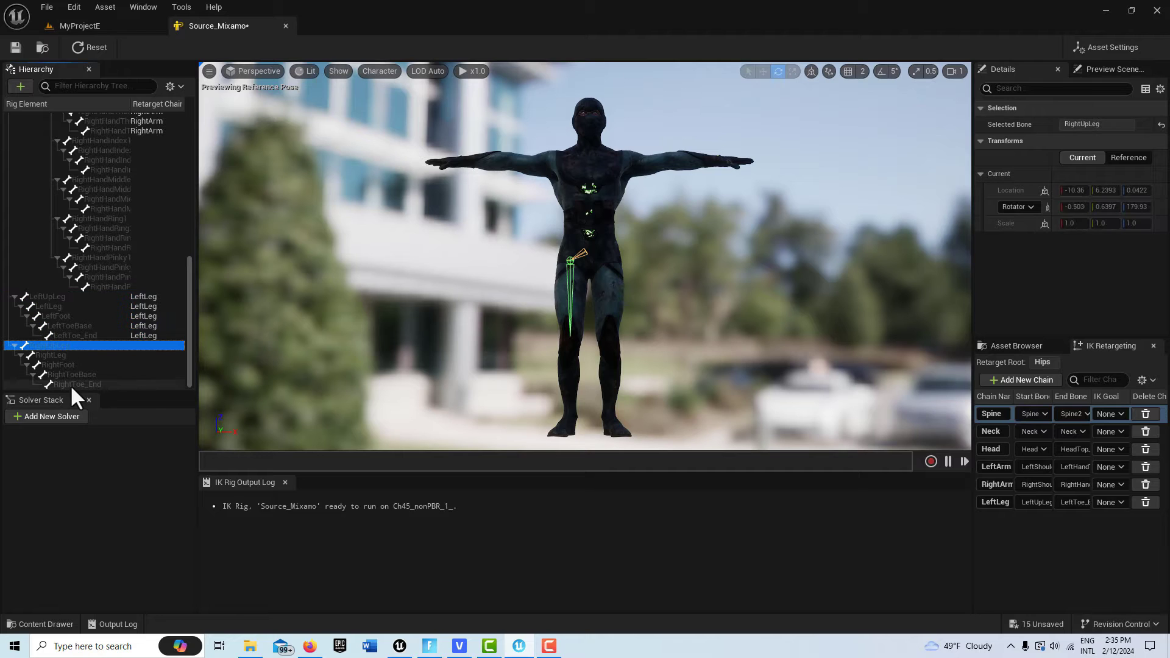
left_click(105, 379, "shift")
right_click(106, 382)
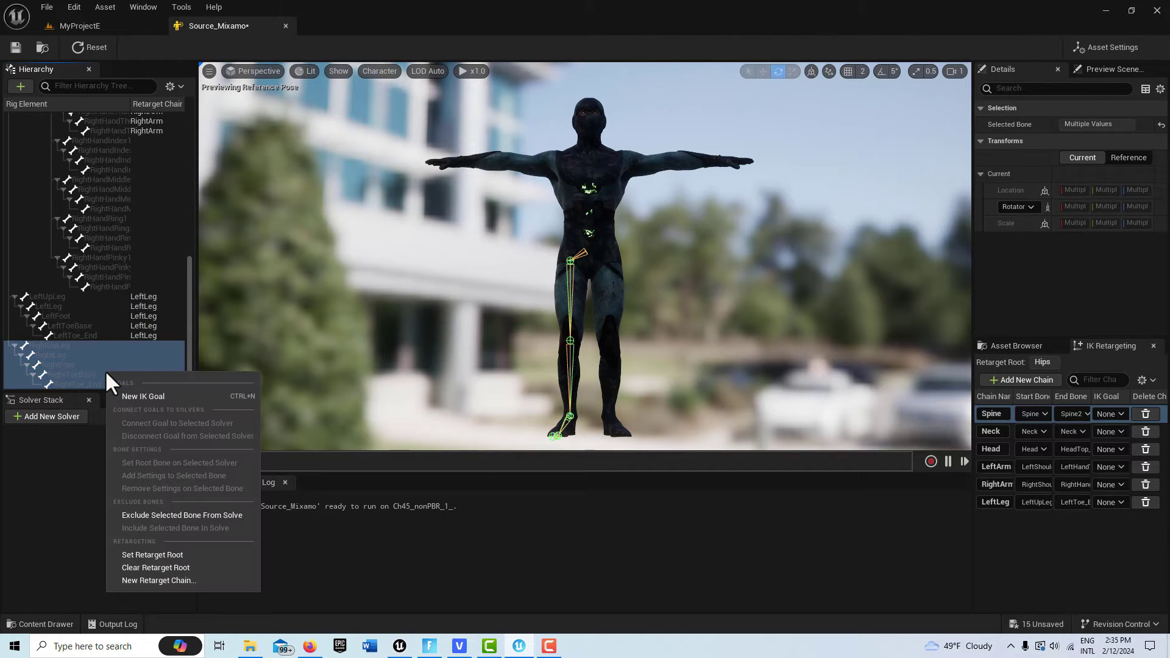
left_click(153, 579)
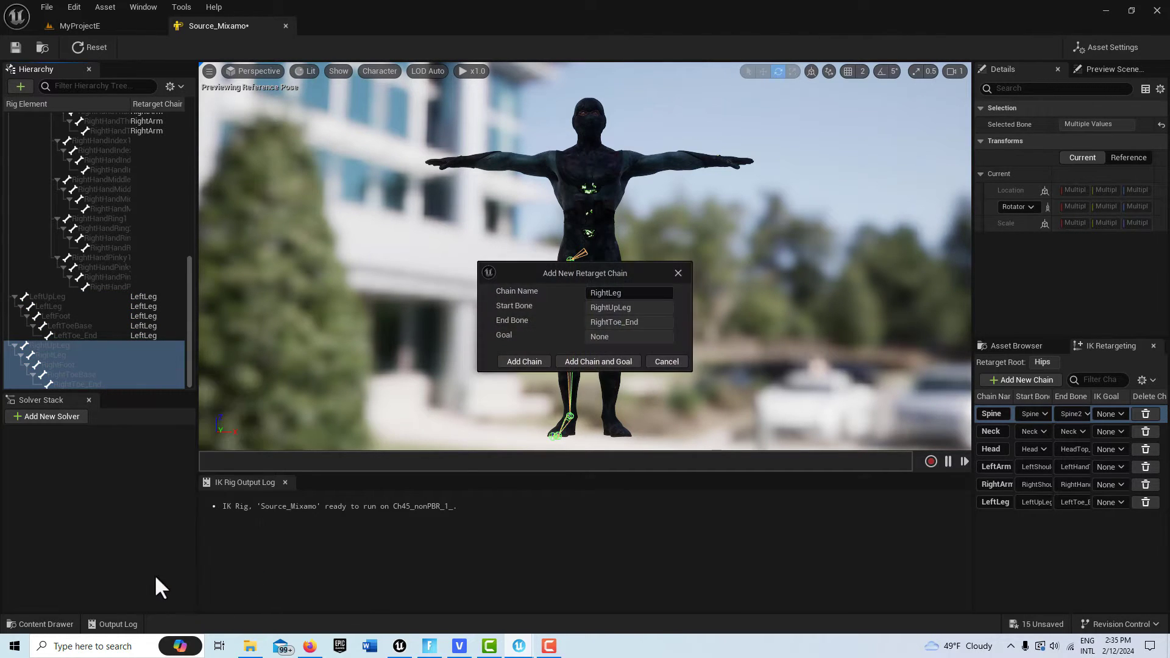
left_click(525, 362)
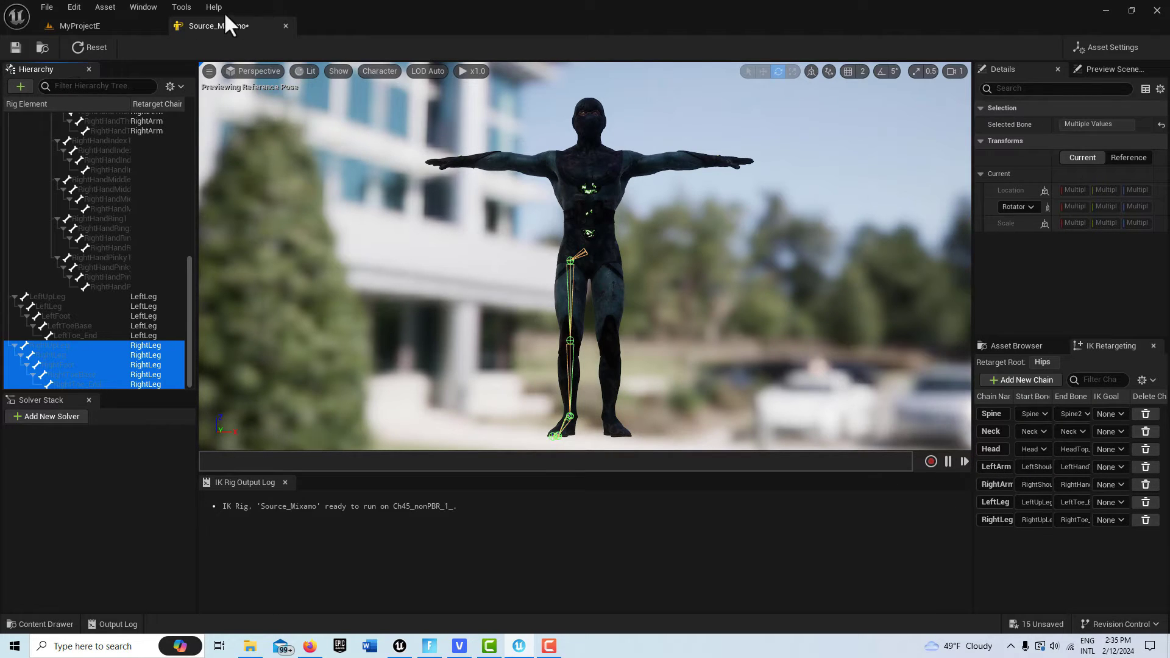
left_click(15, 48)
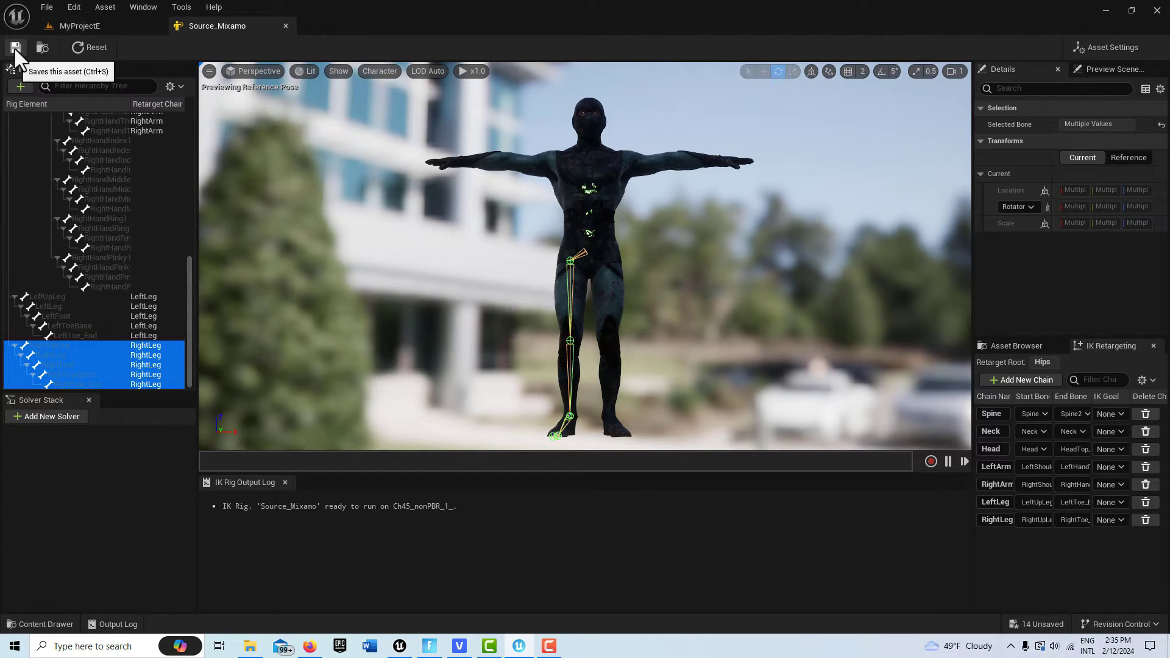
Open the Target_FN rig from the MyProjectE content and set its preview skeletal mesh to FN Mannequin
left_click(100, 24)
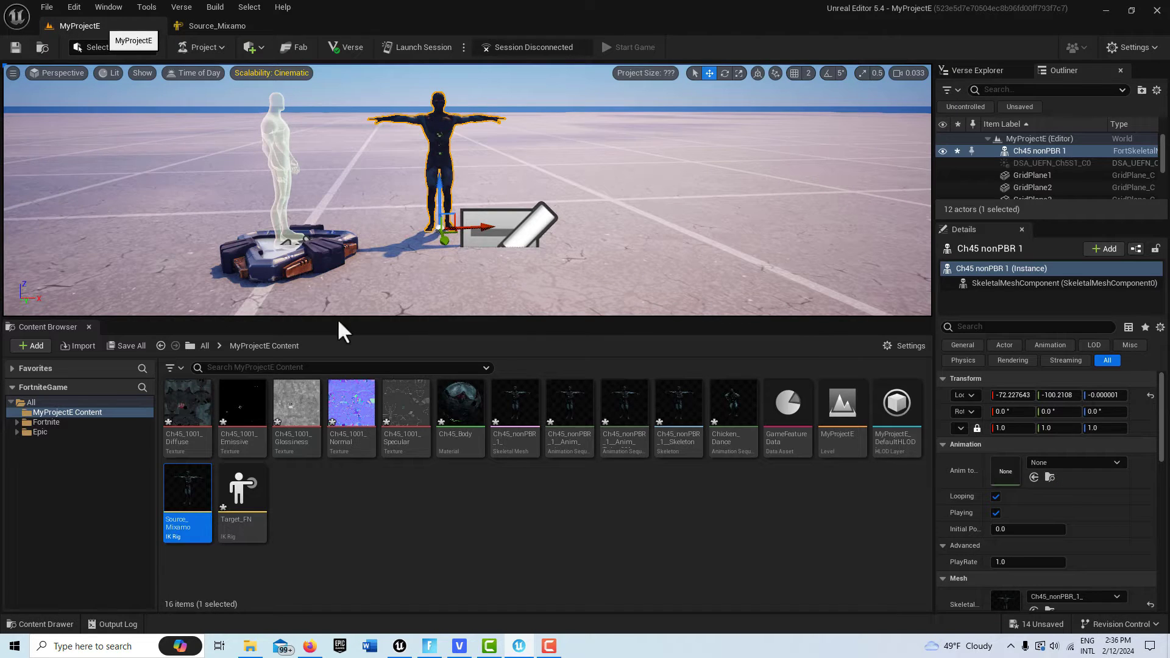
left_click(250, 487)
double_click(250, 489)
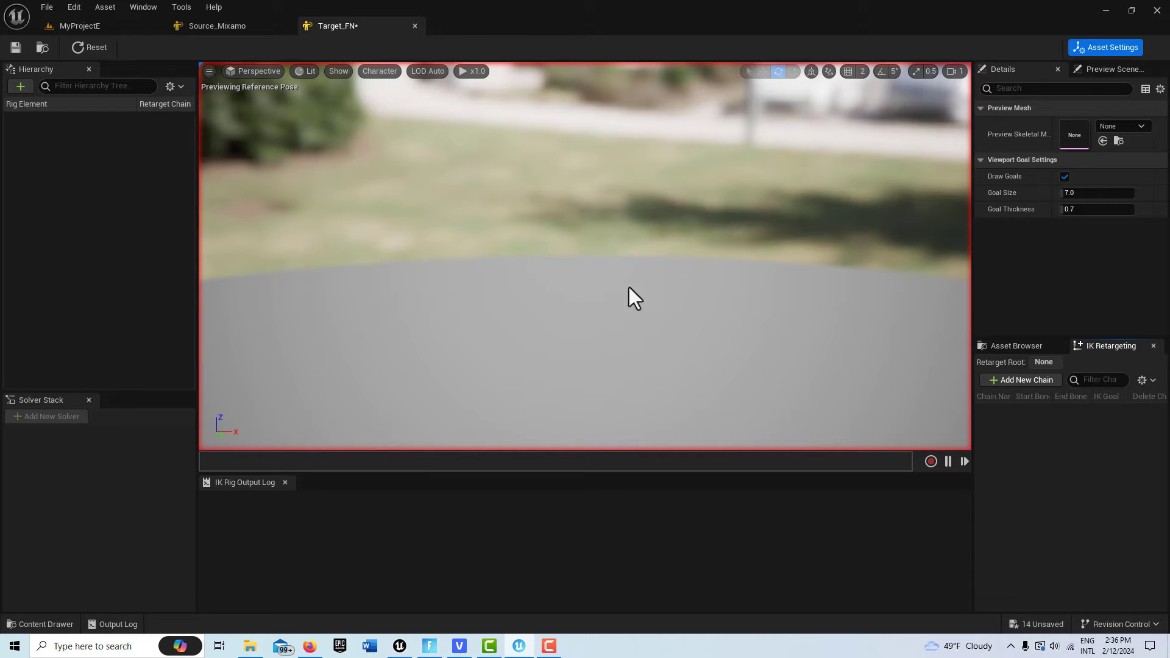
left_click(1141, 125)
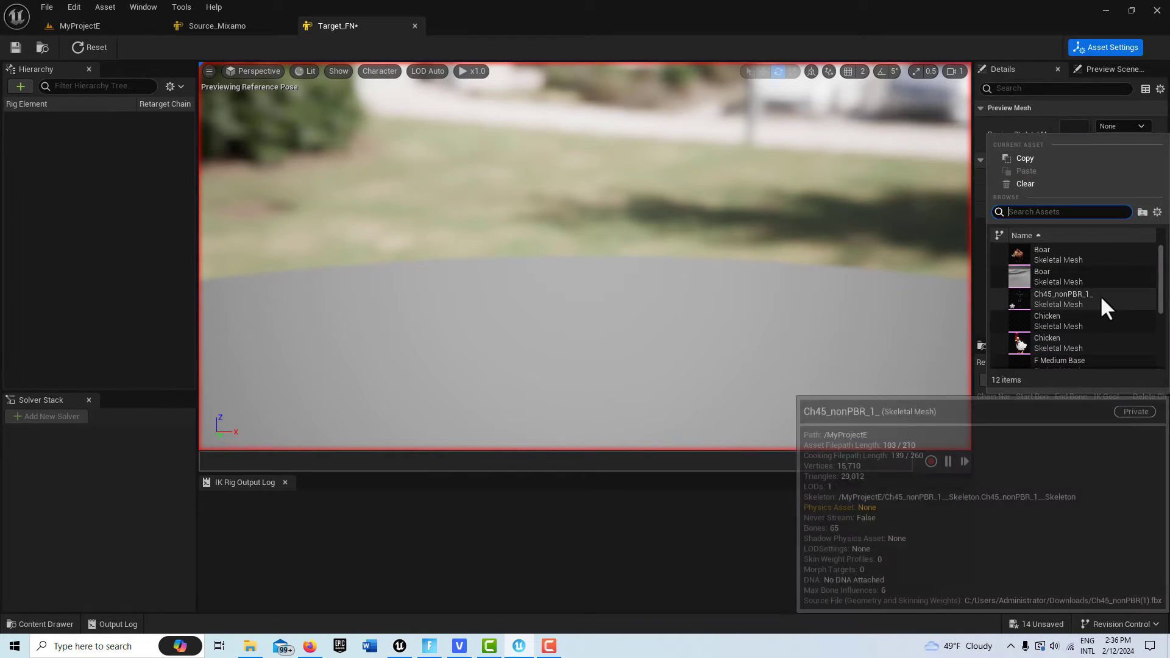
scroll(1102, 292, "down", 2)
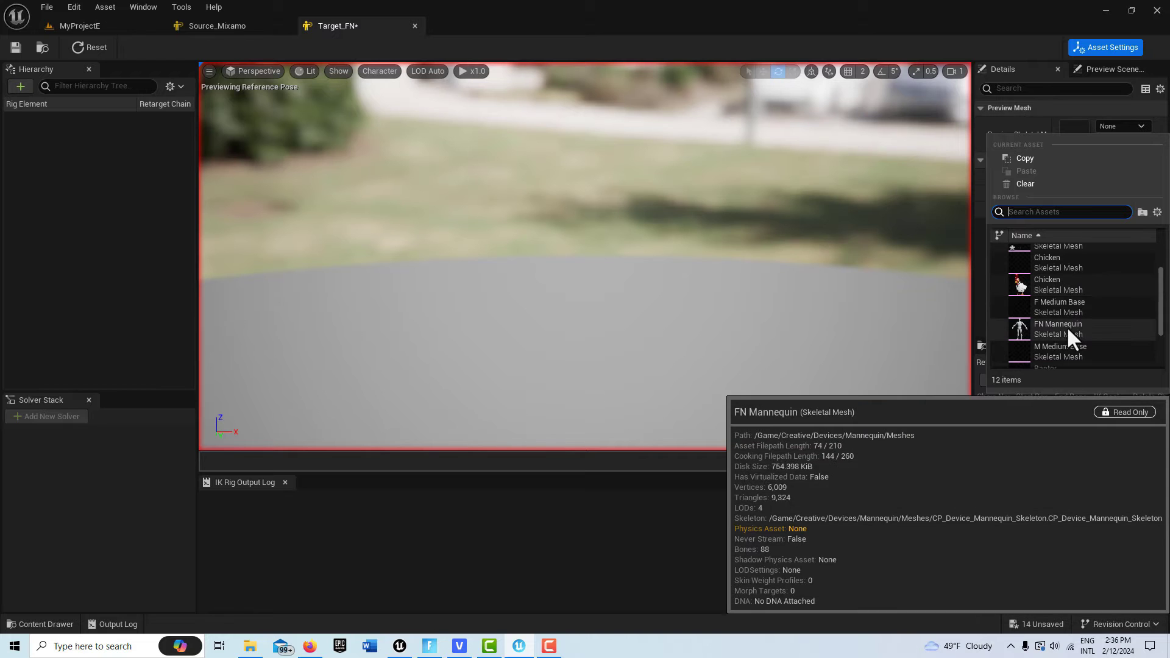
left_click(1059, 329)
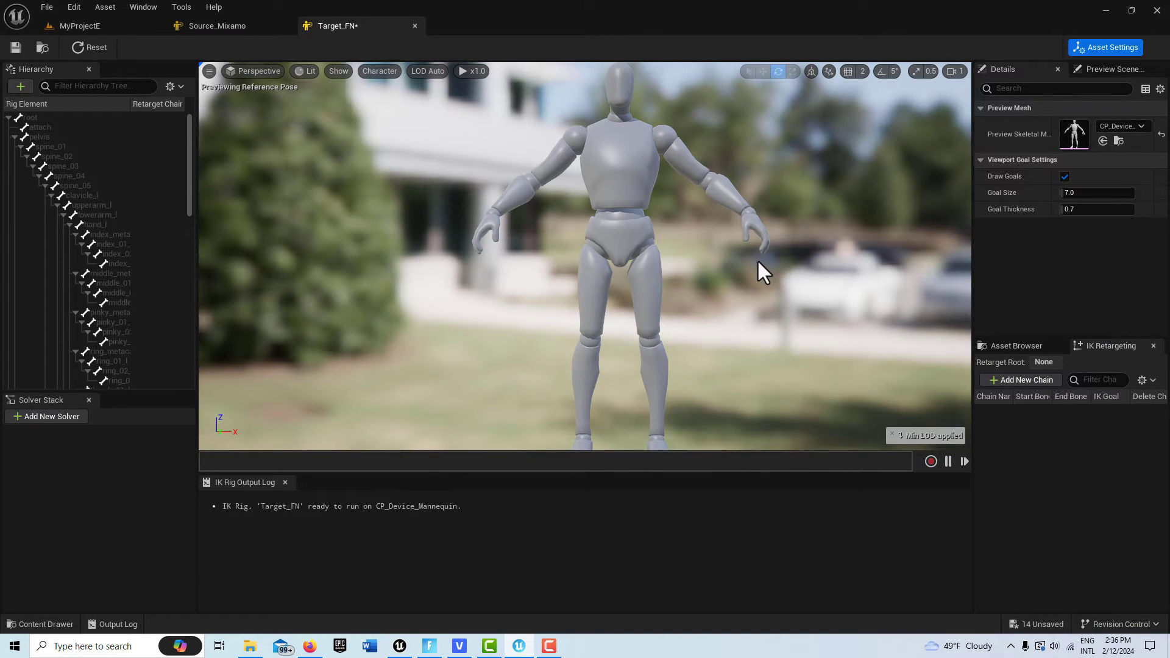
scroll(757, 258, "down", 2)
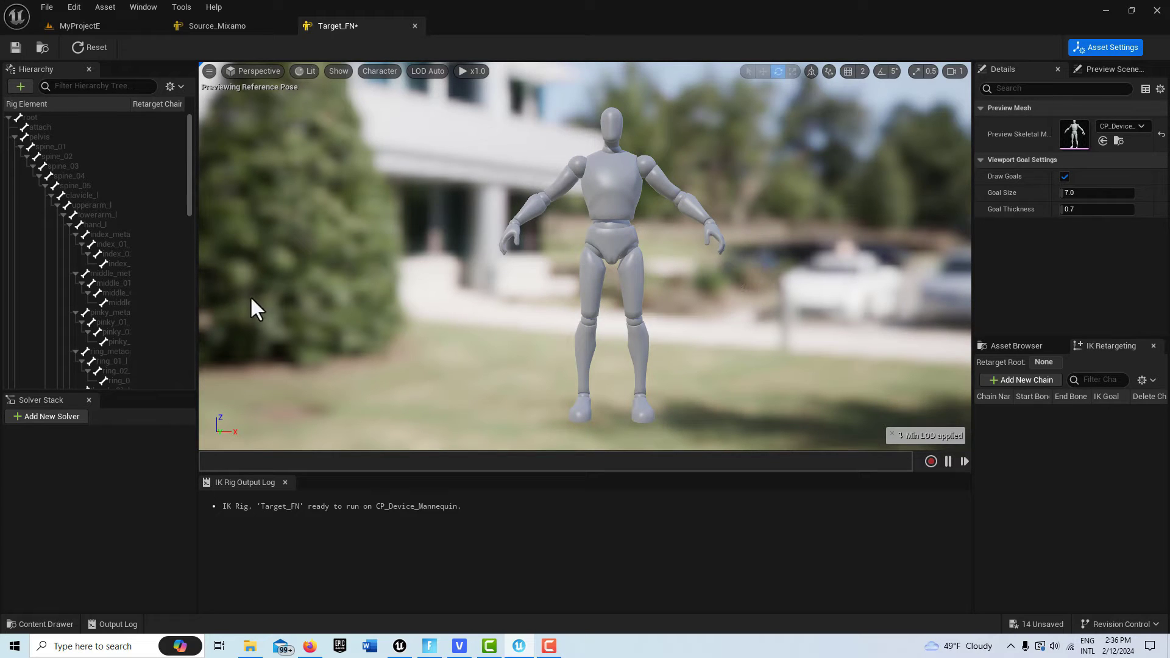
Set the pelvis bone as the retarget root of the Target_FN rig
left_click(41, 137)
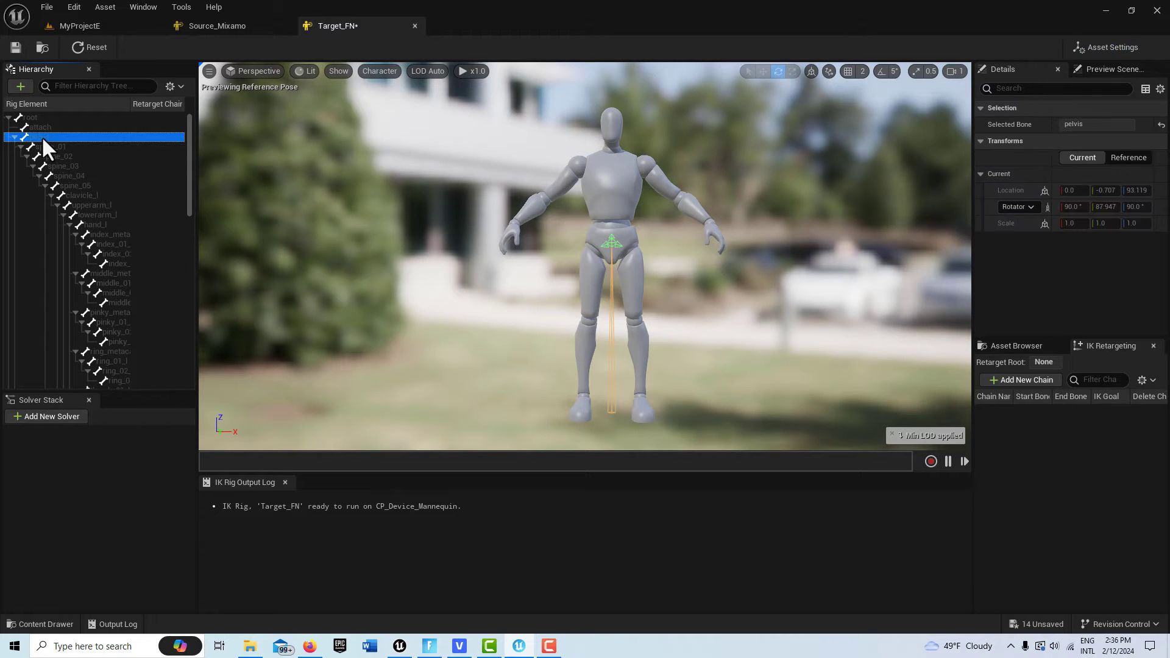
right_click(42, 137)
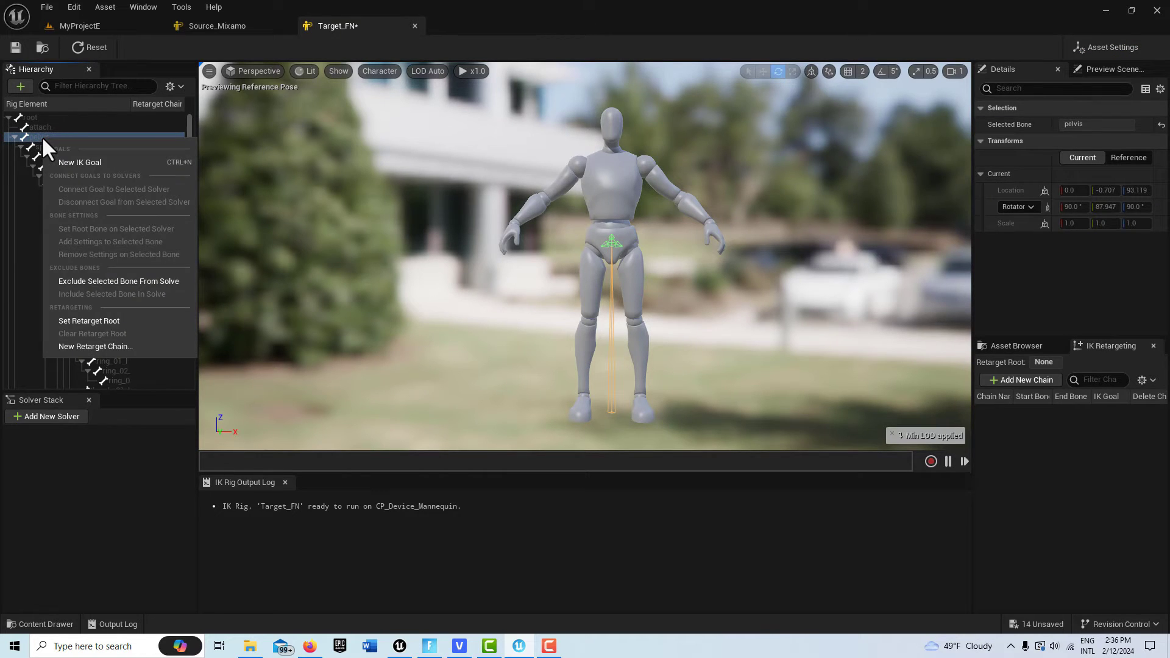
left_click(104, 315)
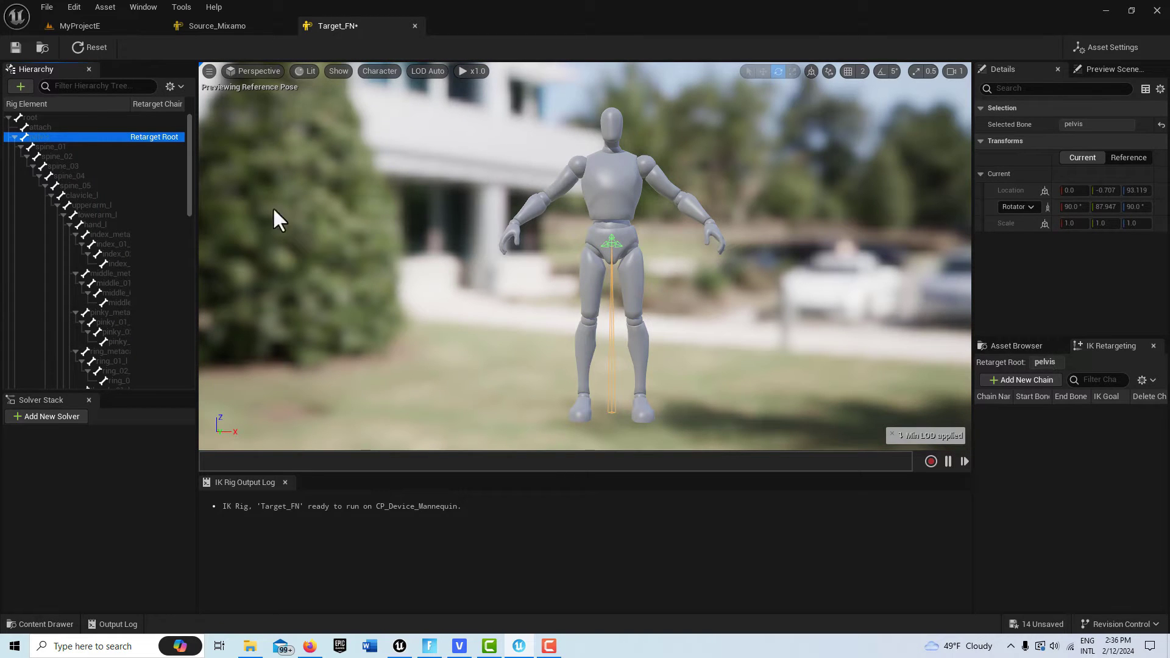
Add a retarget chain named Spine from spine_01 to spine_05, without a goal
left_click(50, 146)
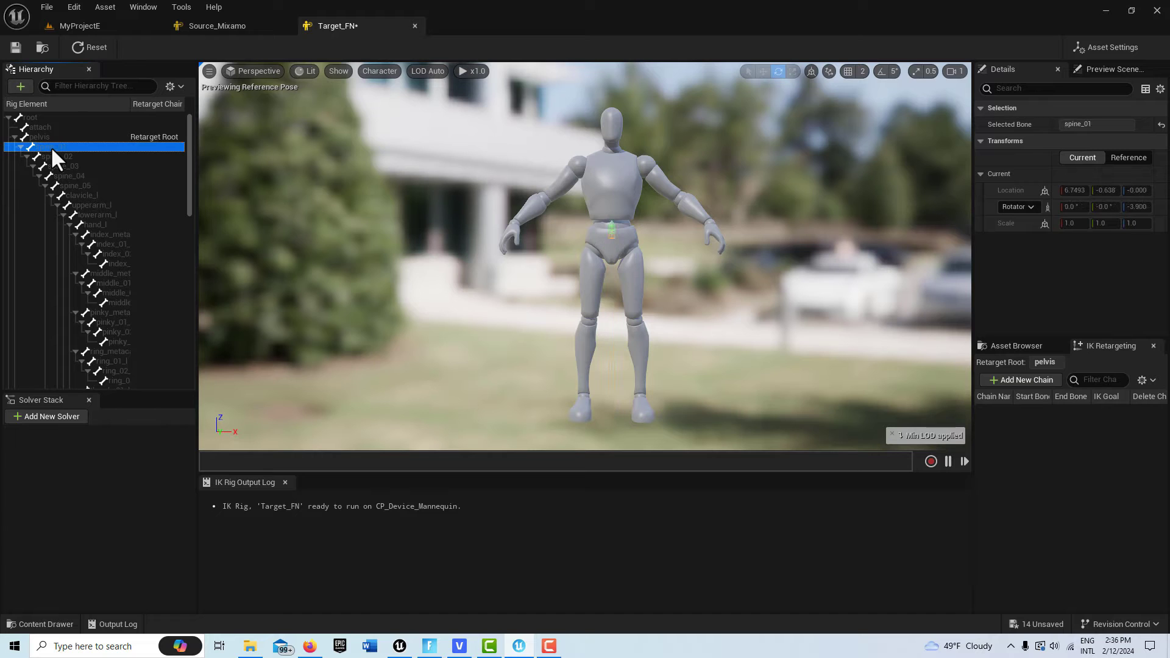
left_click(76, 184, "shift")
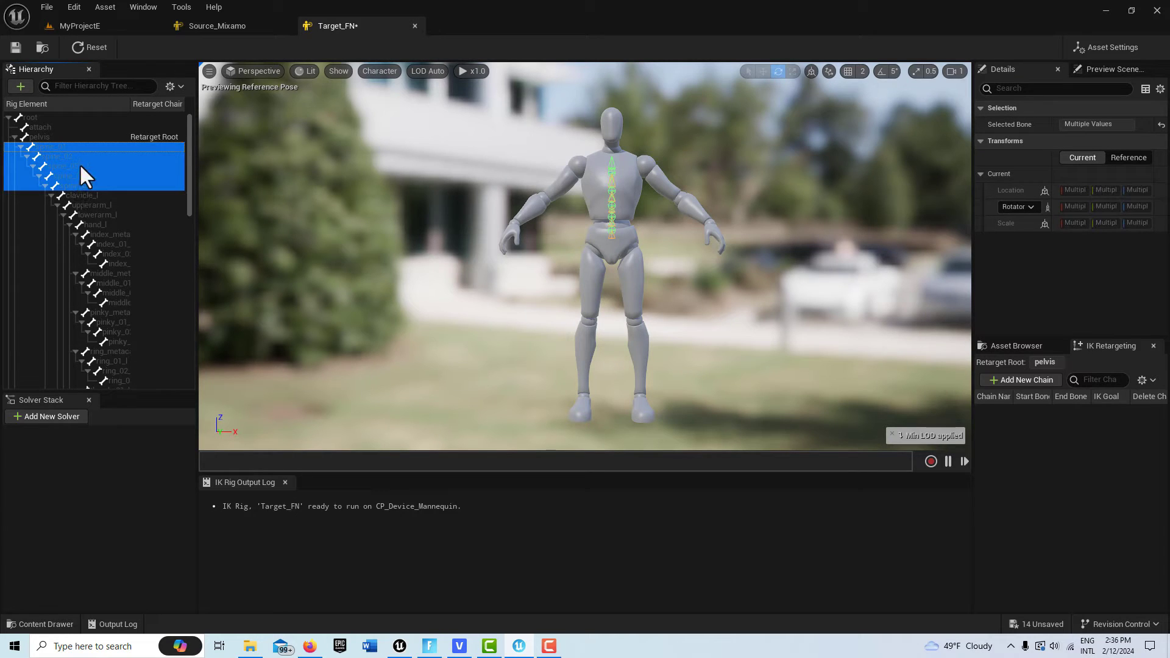
right_click(80, 163)
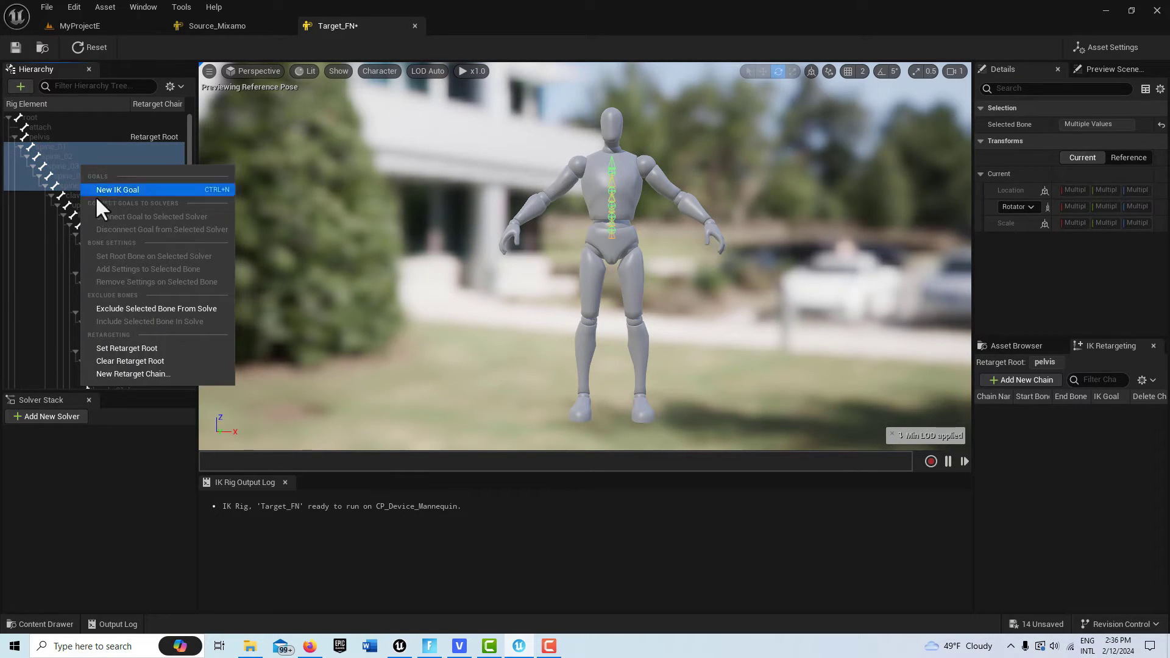
left_click(147, 372)
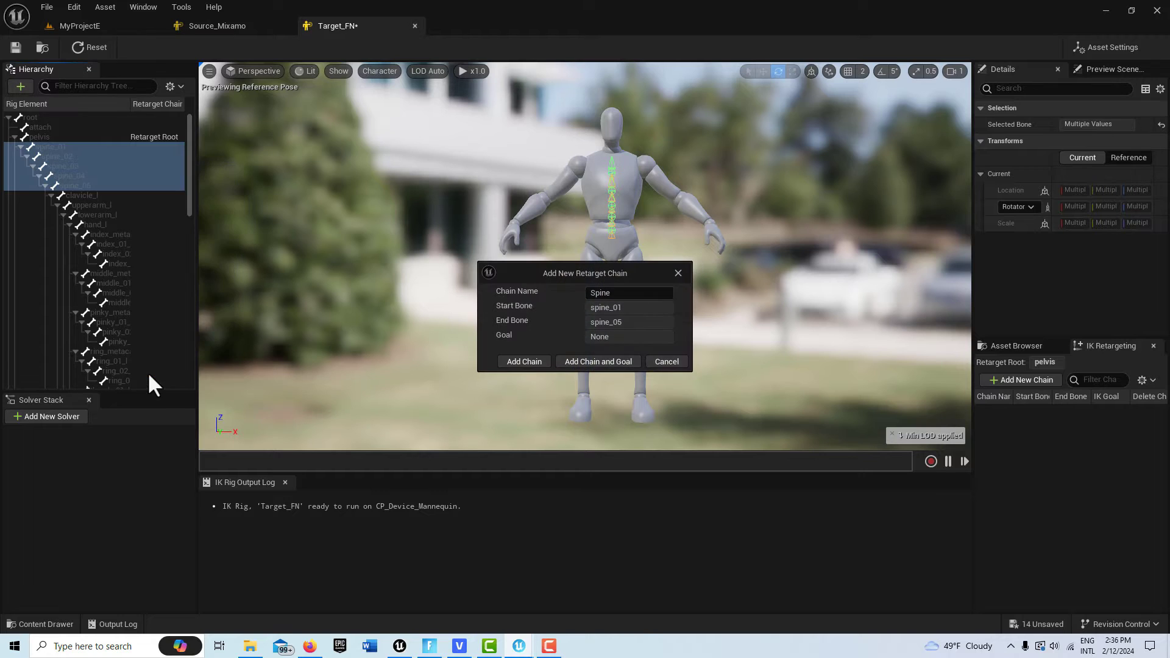
left_click(525, 362)
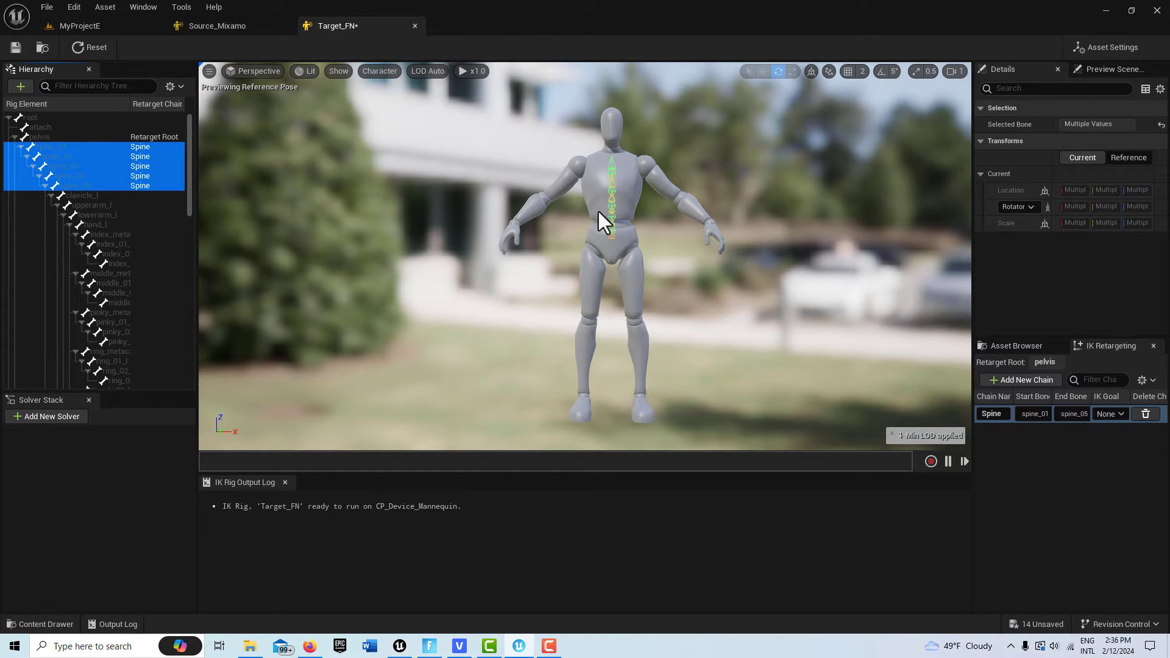
Add a retarget chain named LeftArm from clavicle_l to index_02_l, without a goal
left_click(85, 195)
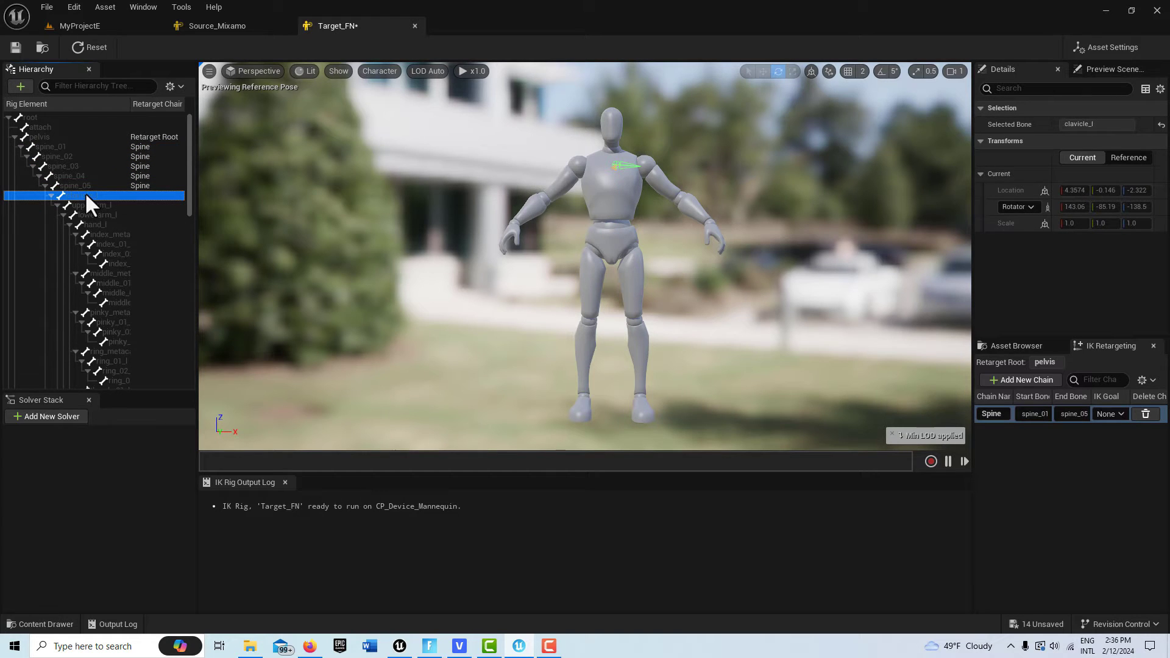
left_click(115, 254, "shift")
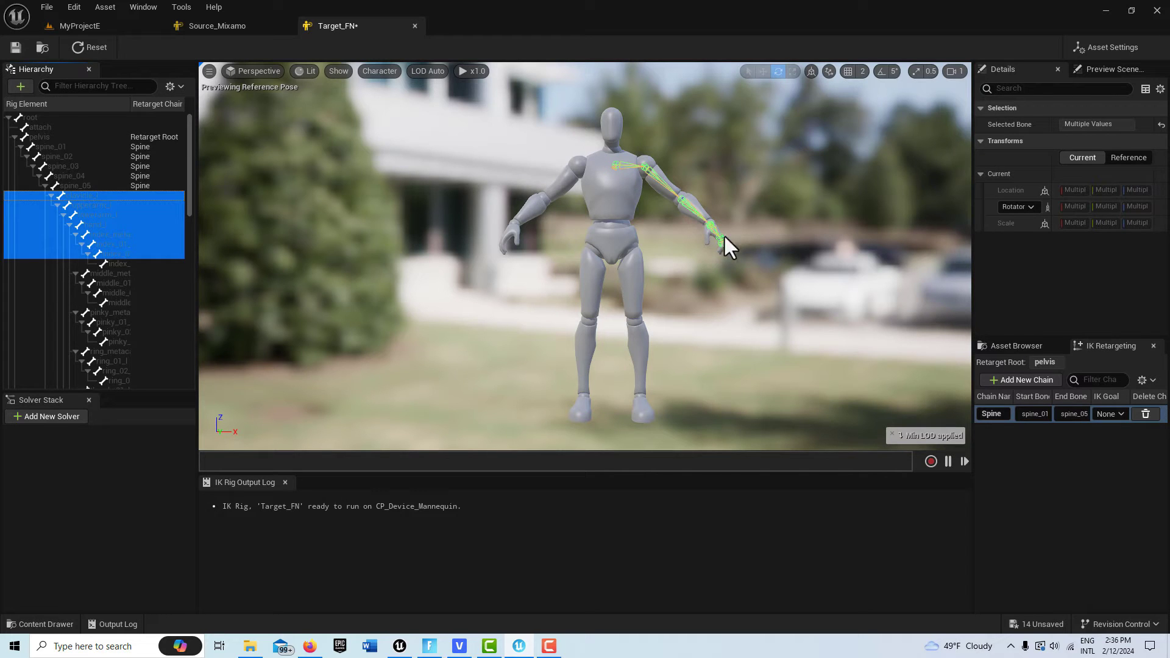
right_click(119, 221)
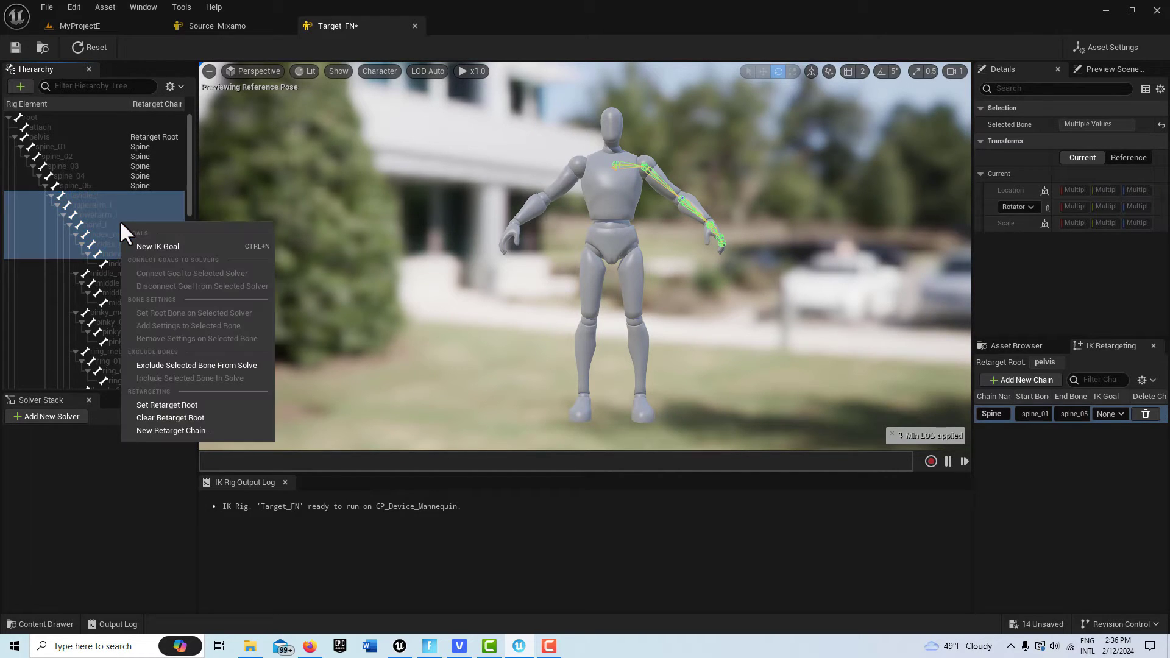
left_click(182, 428)
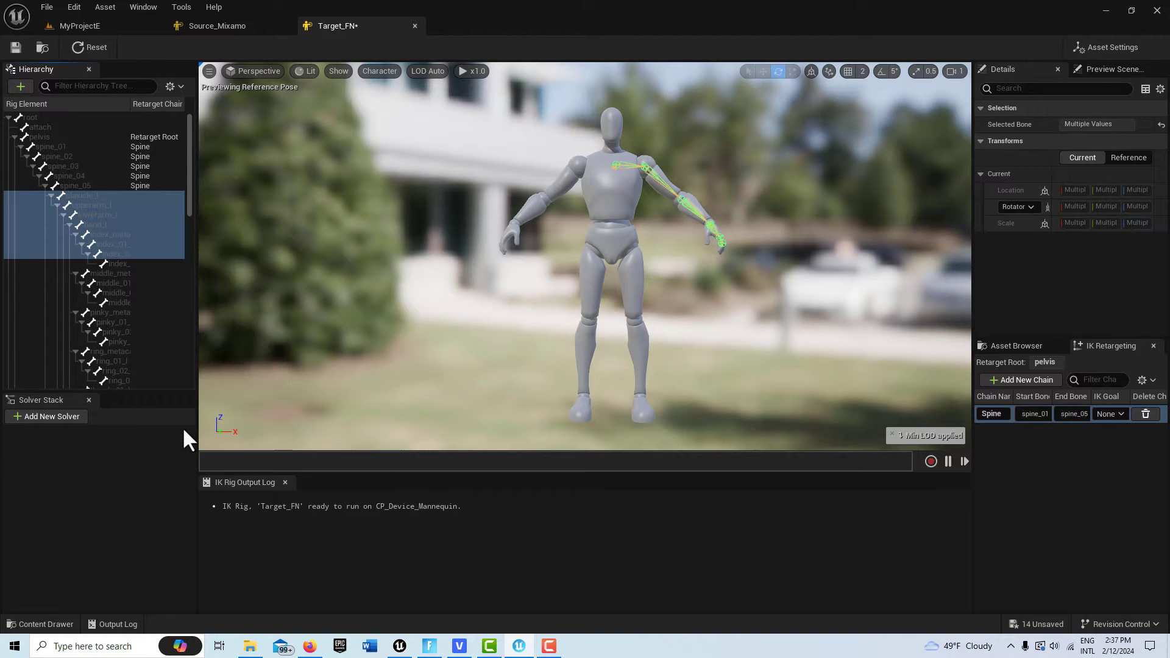
left_click(522, 364)
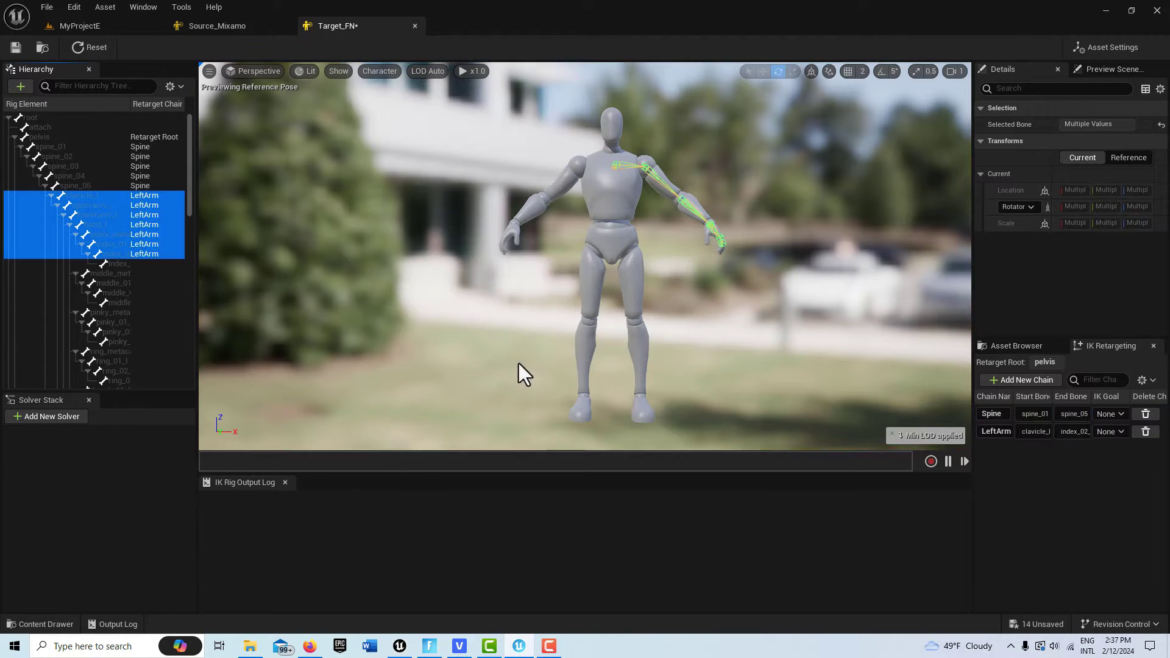
Add a retarget chain named RightArm from clavicle_r to index_03_r, without a goal
scroll(74, 296, "down", 6)
scroll(74, 296, "down", 4)
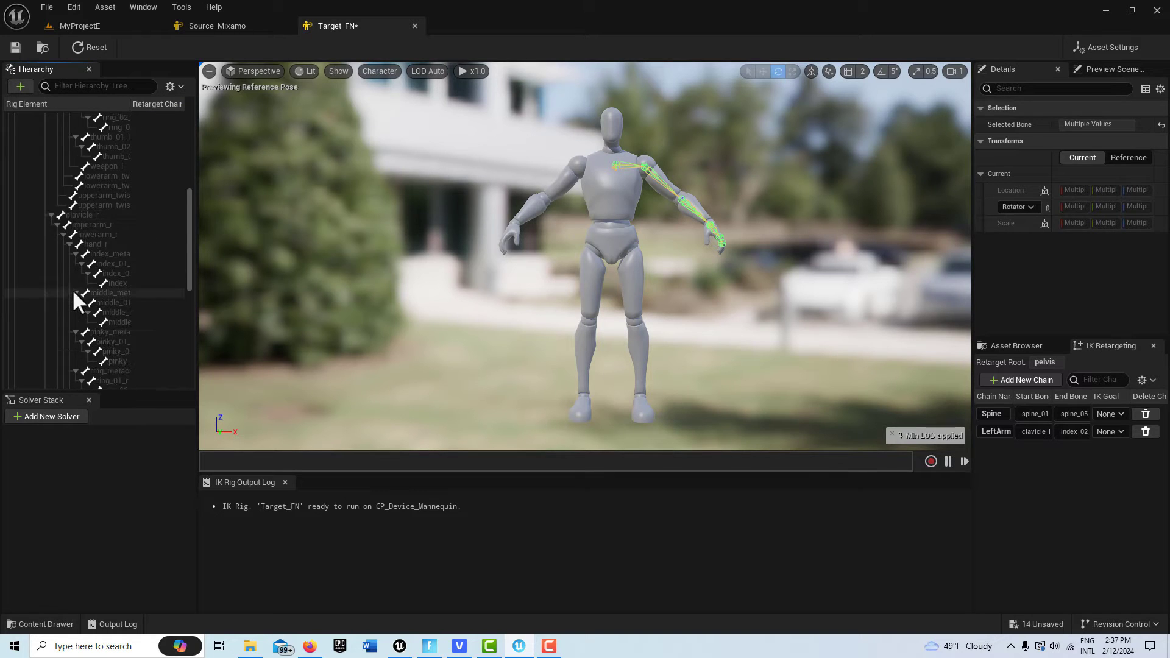
left_click(75, 215)
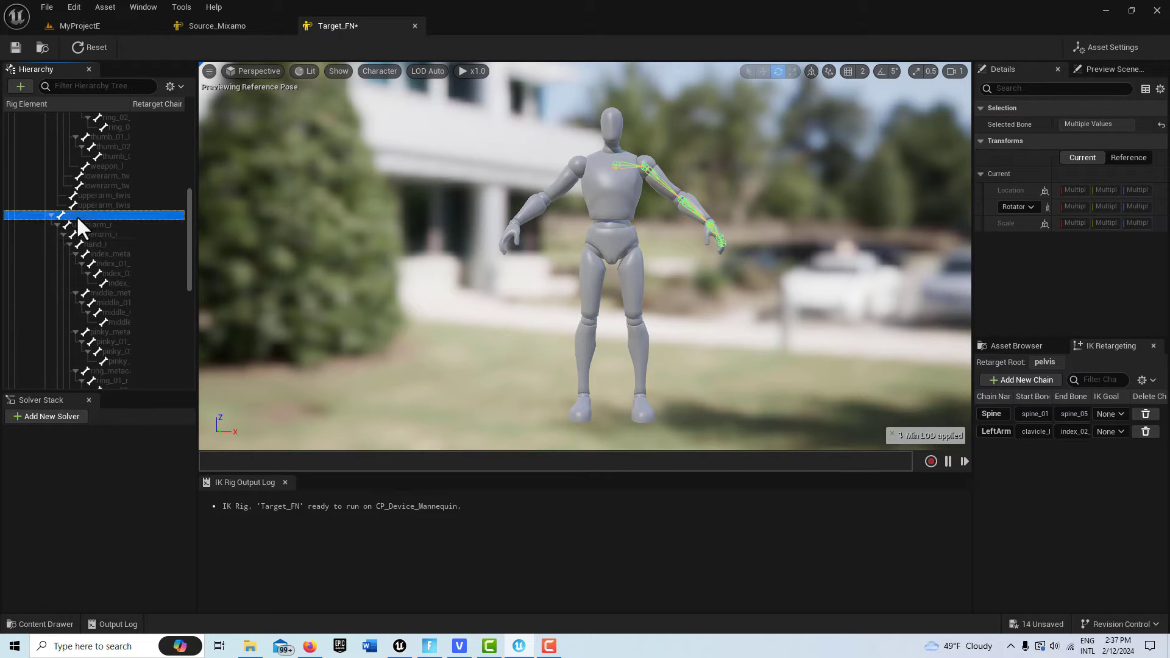
left_click(119, 281, "shift")
right_click(120, 250)
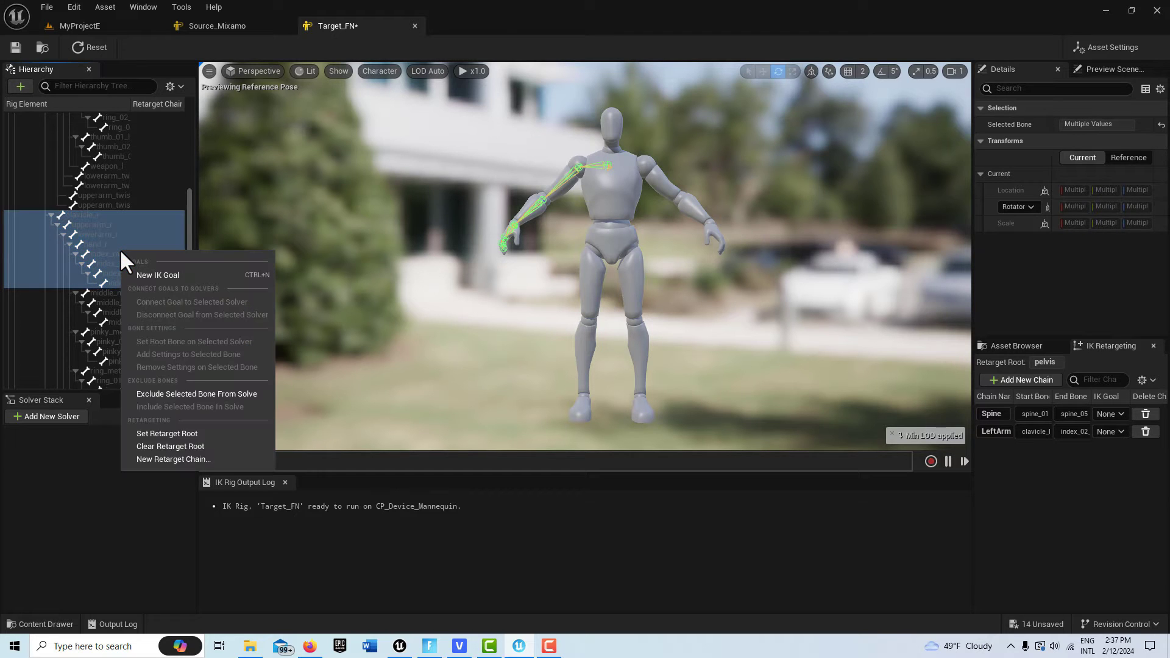
left_click(174, 458)
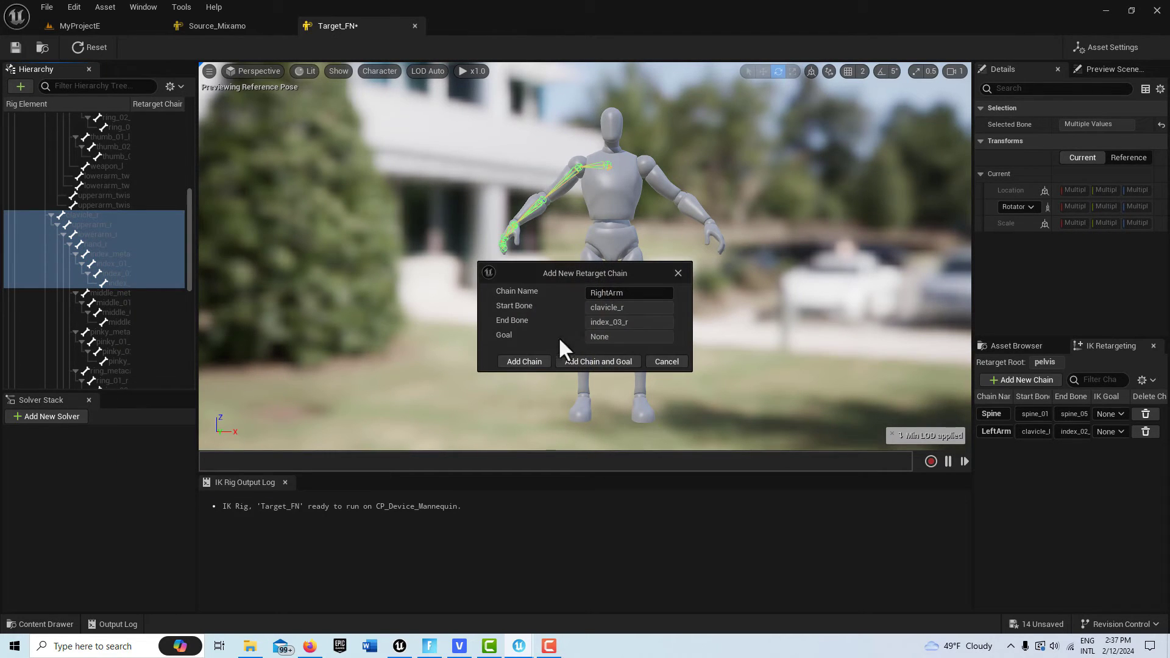
left_click(540, 363)
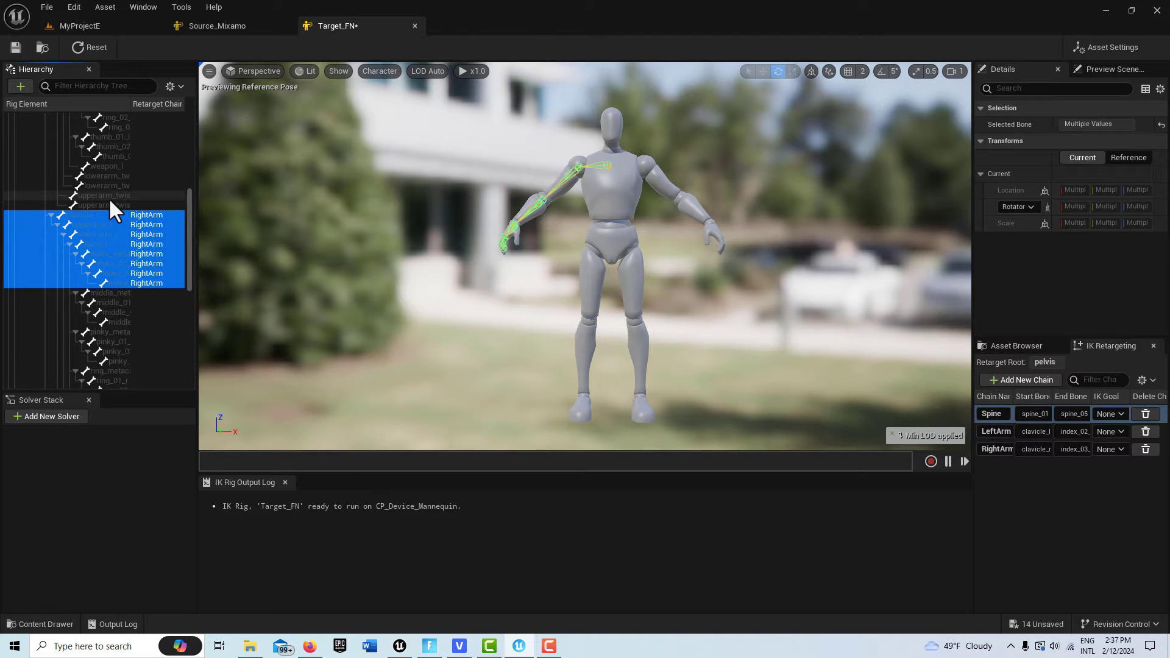
Add a retarget chain named Head on the head bone alone, without a goal
scroll(107, 196, "down", 6)
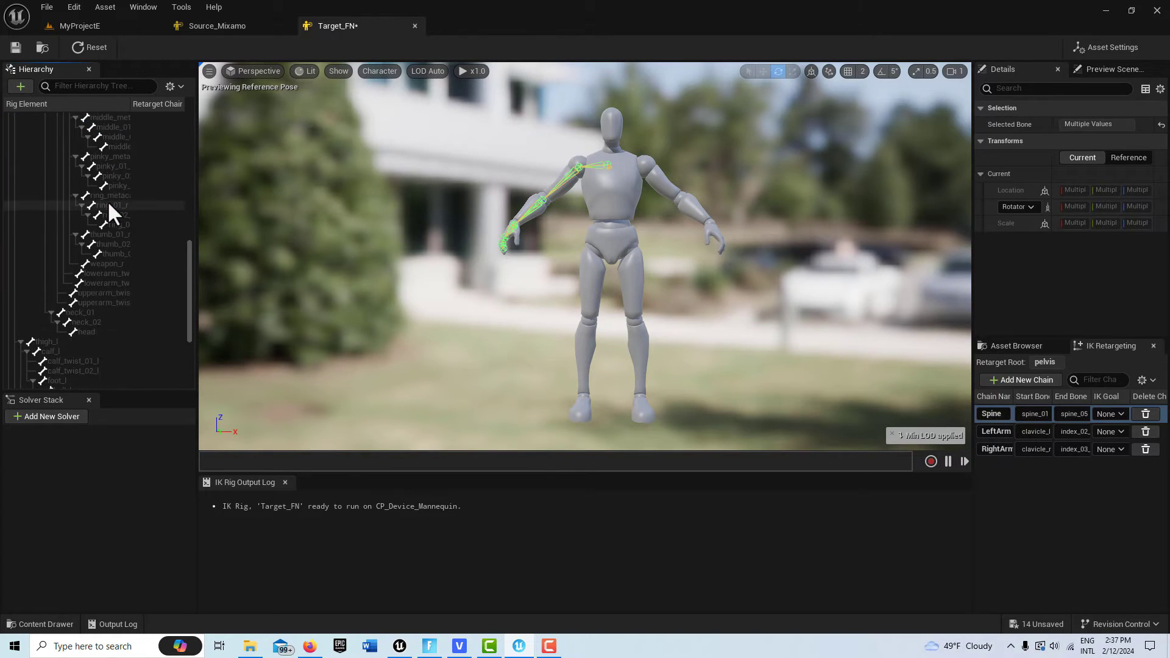
left_click(93, 332)
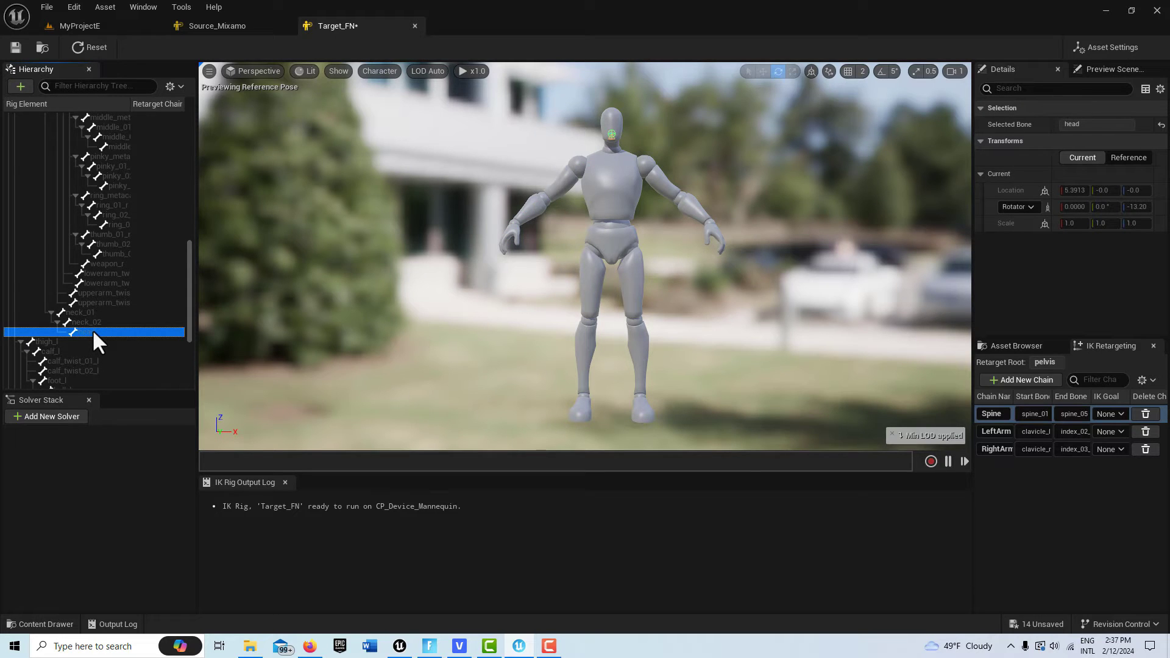
right_click(93, 330)
left_click(128, 538)
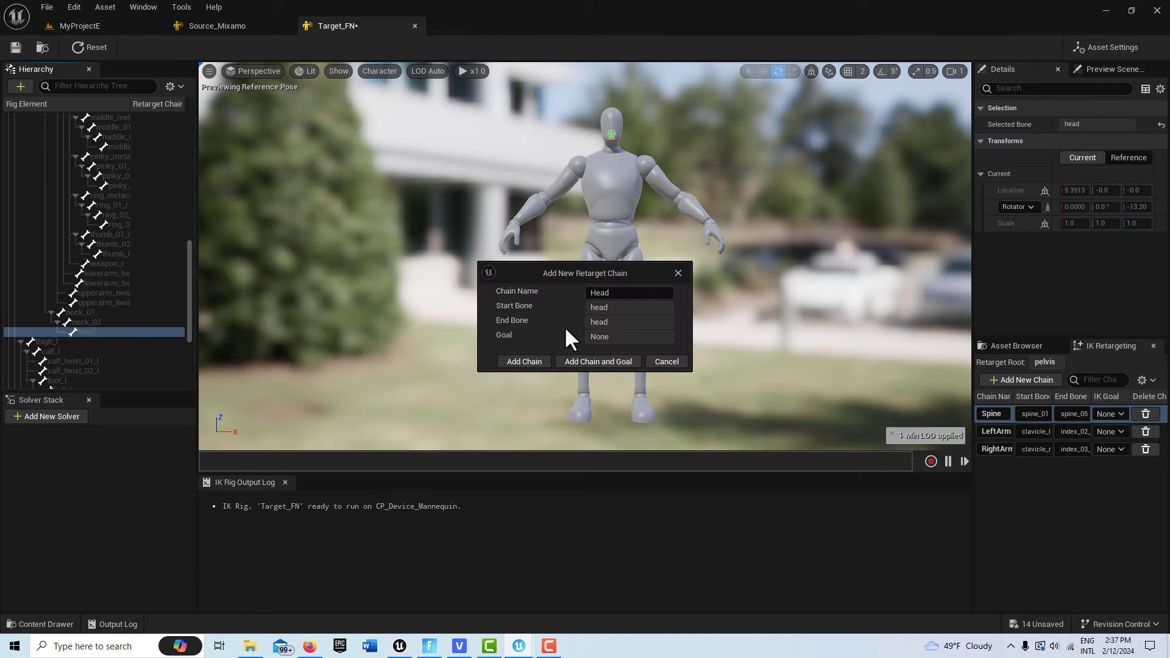
left_click(538, 365)
Add a retarget chain named Neck from neck_01 to neck_02, without a goal
left_click(92, 313)
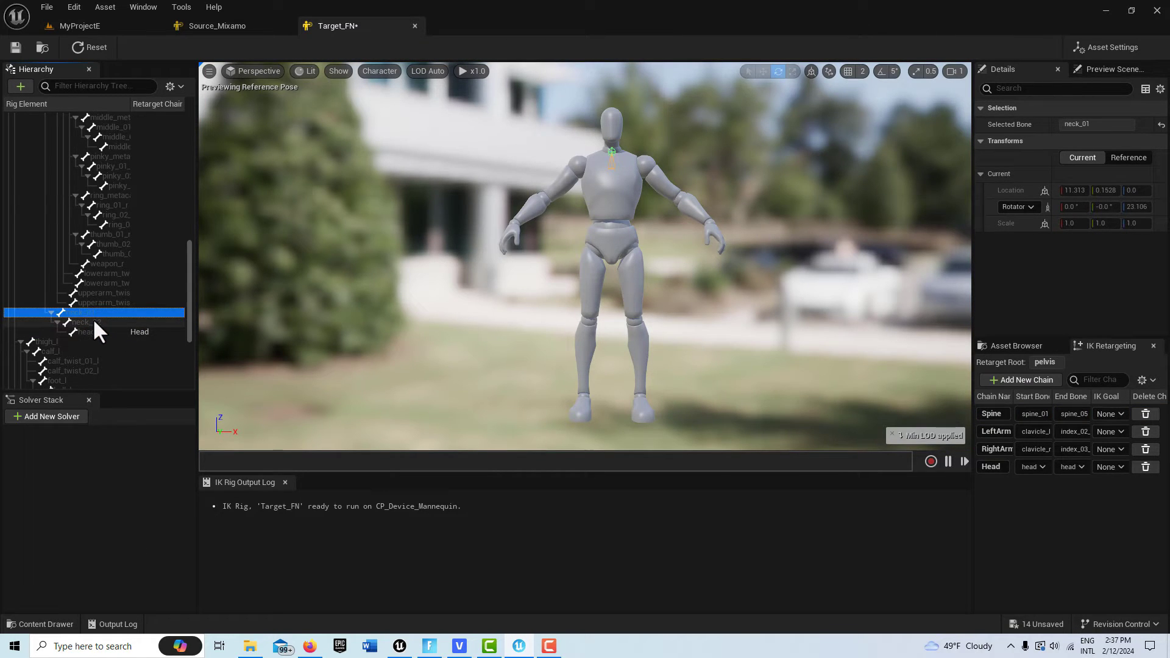
left_click(93, 321, "shift")
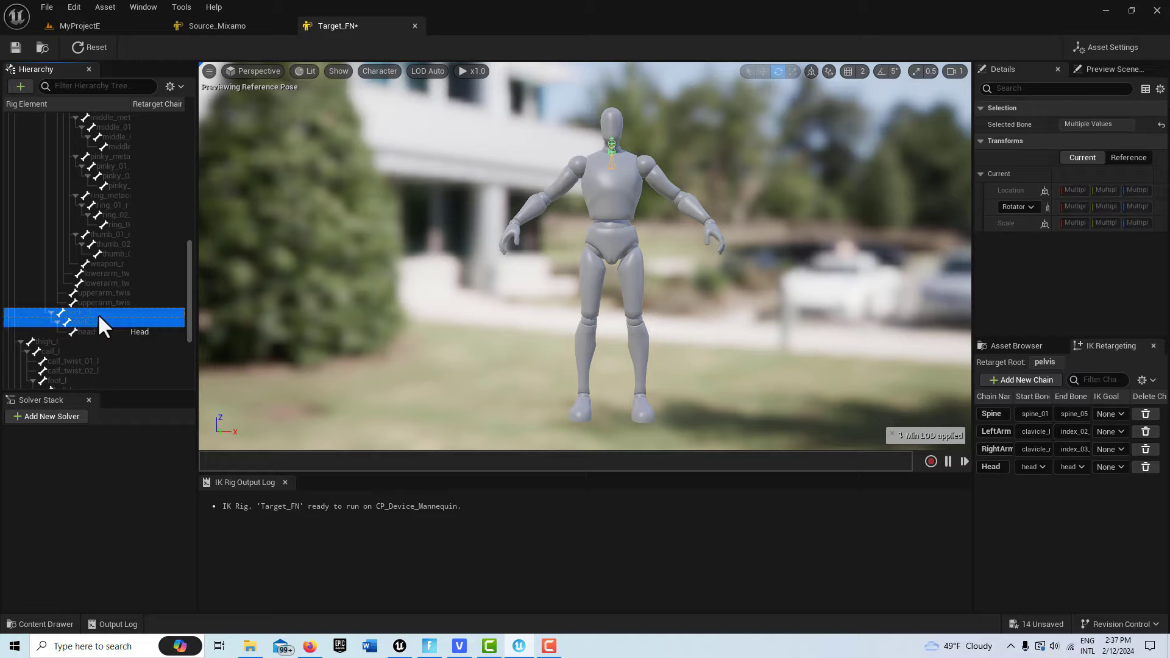
right_click(97, 313)
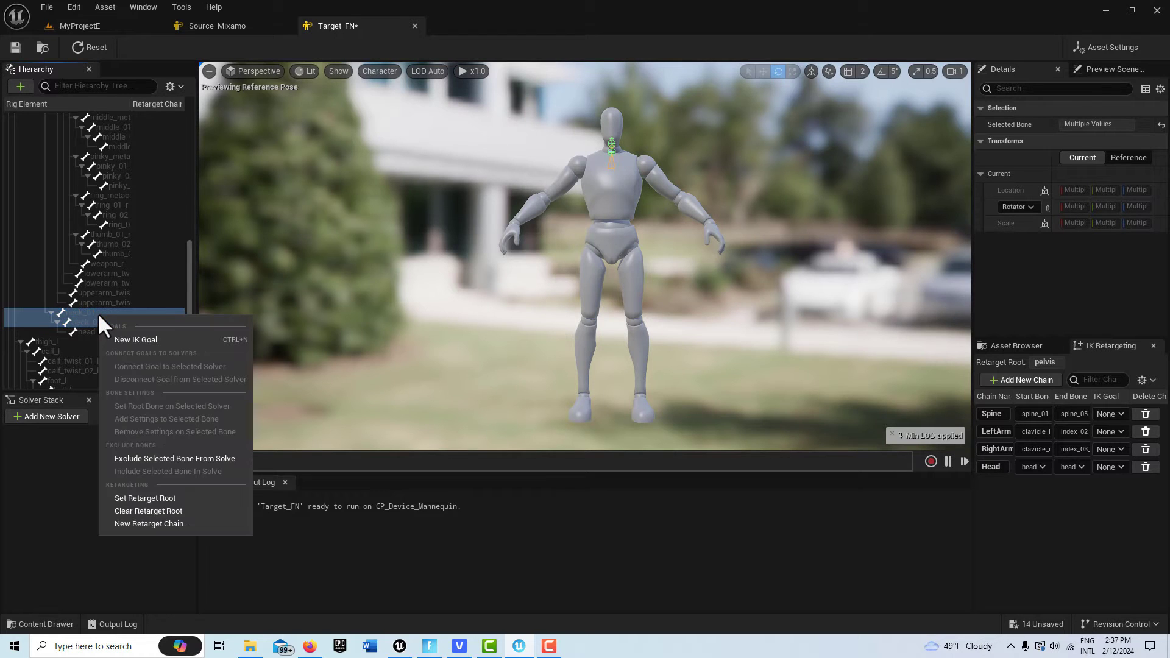
left_click(149, 524)
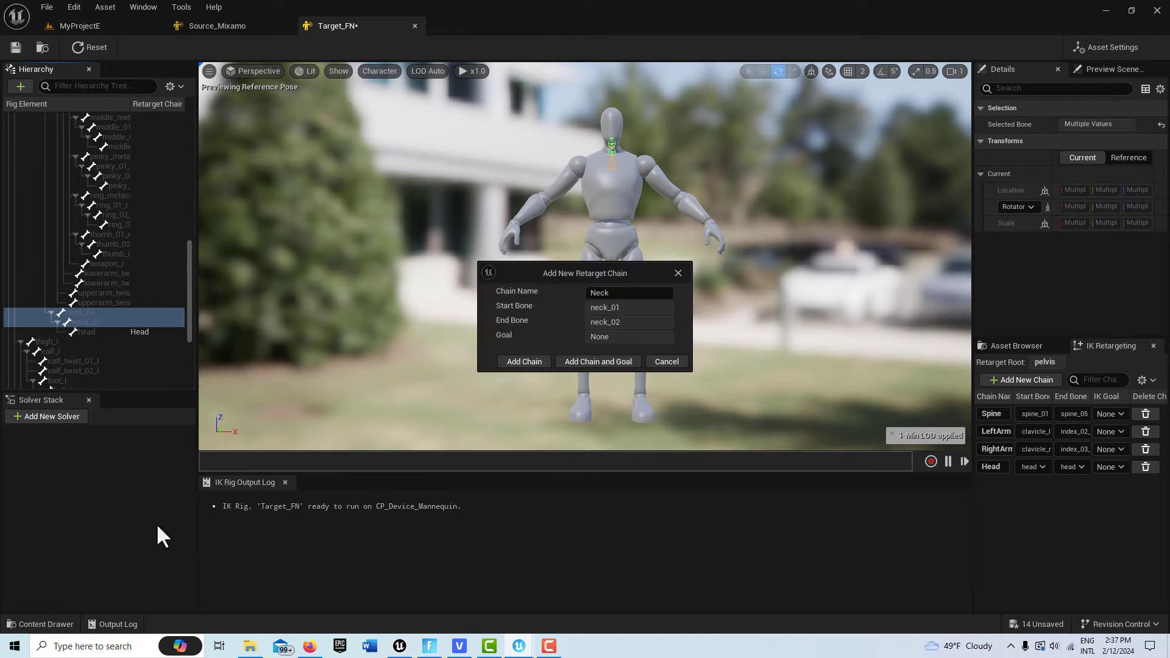
left_click(531, 362)
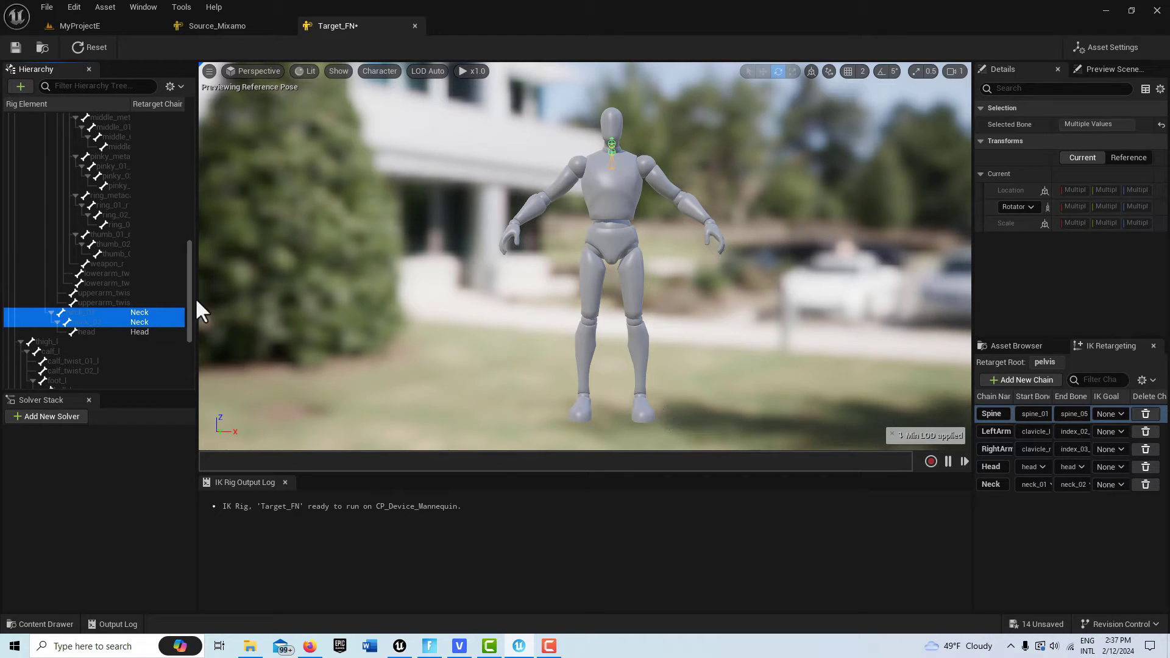
Create an IK goal on the ball_l bone and add Limb IK as the default solver
scroll(101, 358, "down", 3)
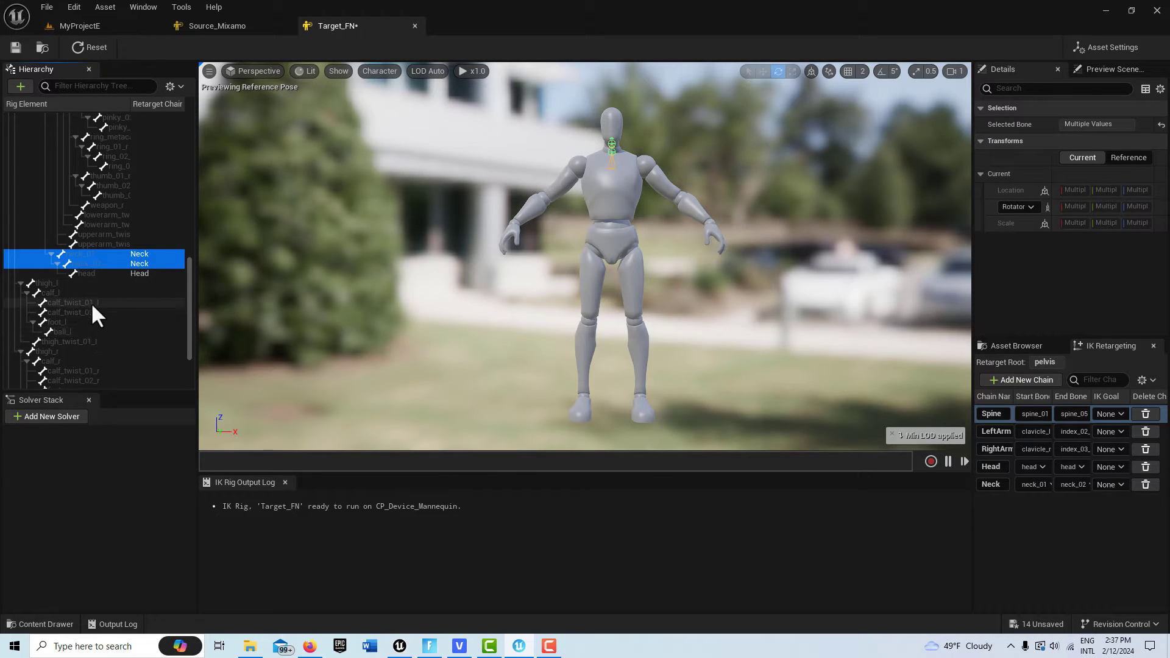
left_click(68, 330)
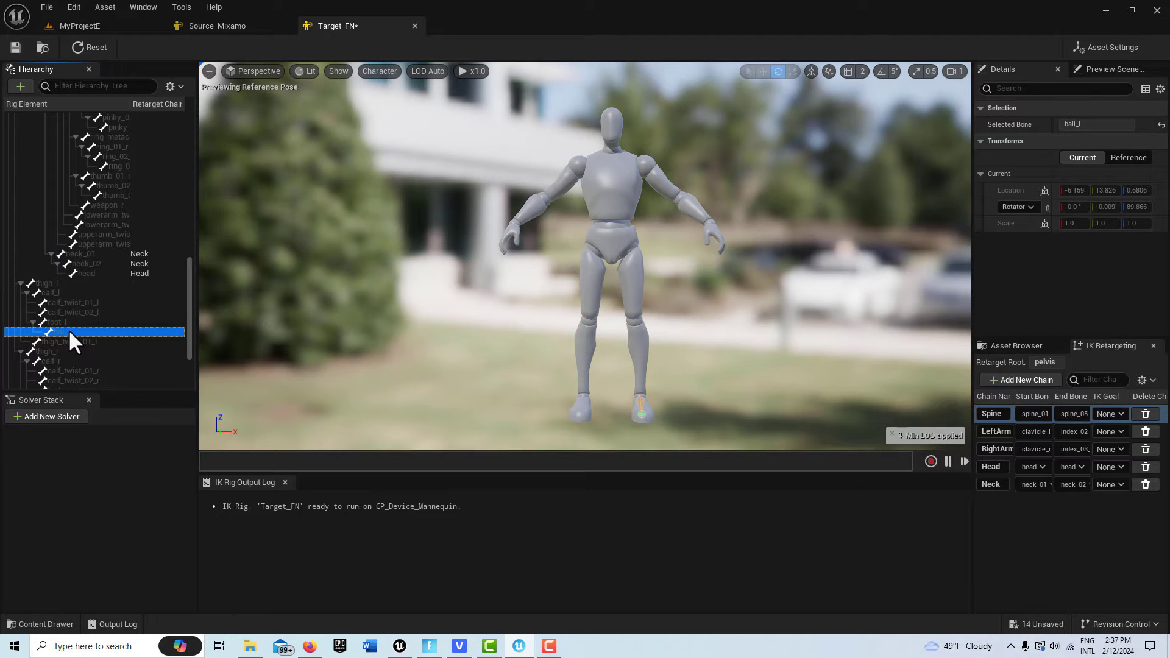
right_click(68, 331)
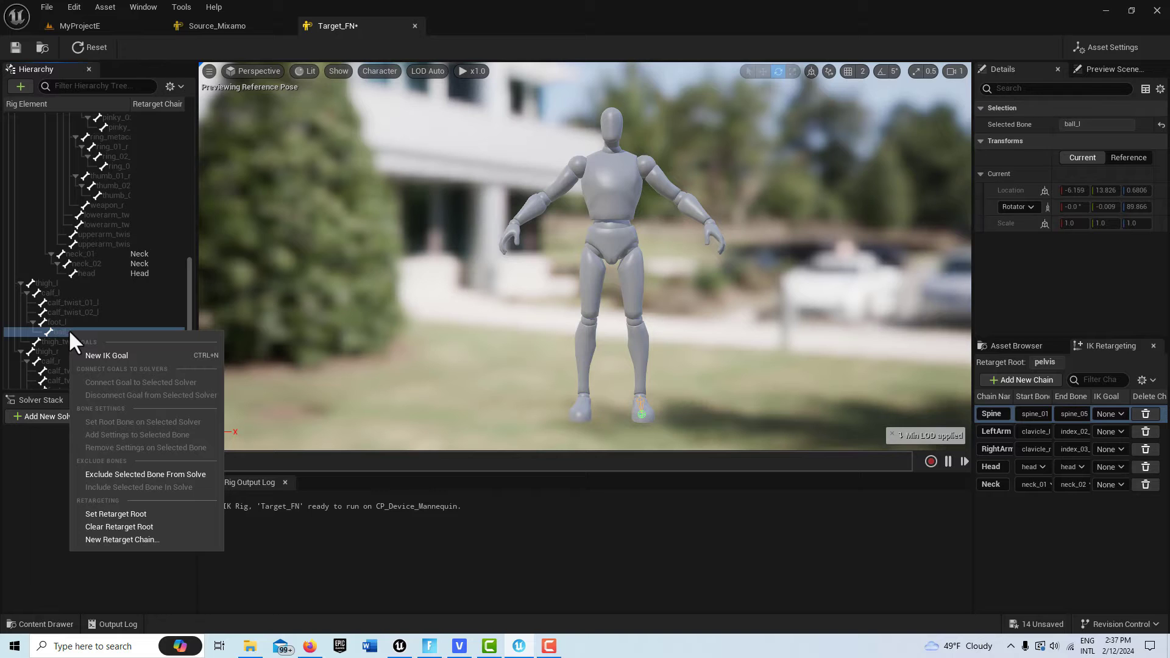
left_click(119, 356)
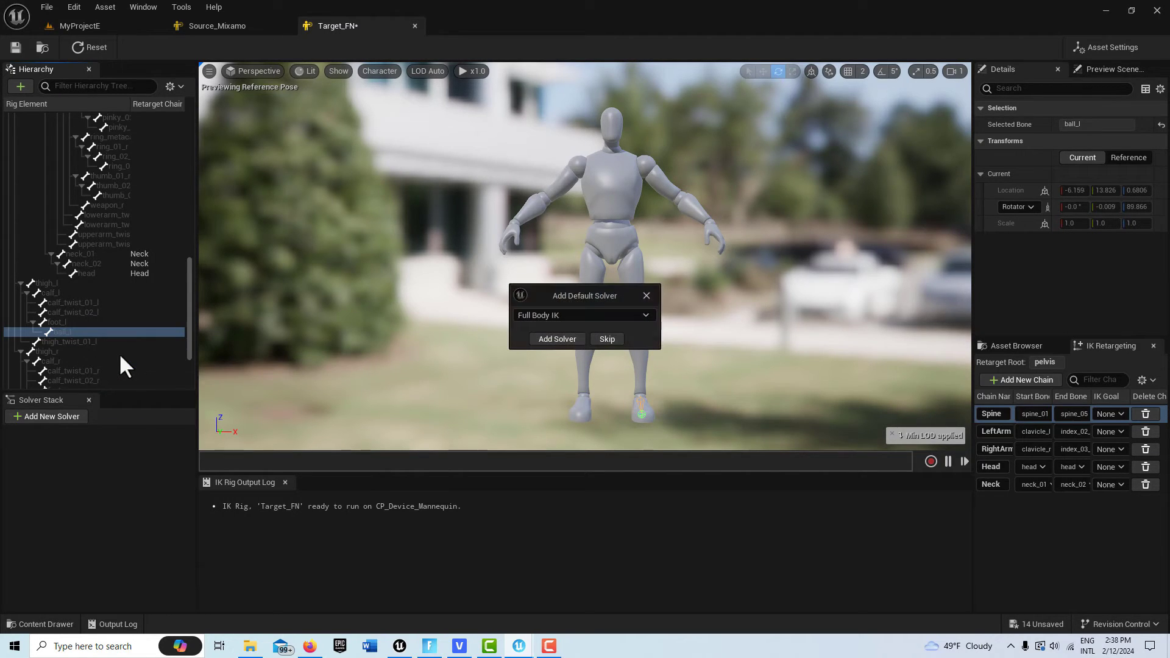
left_click(647, 314)
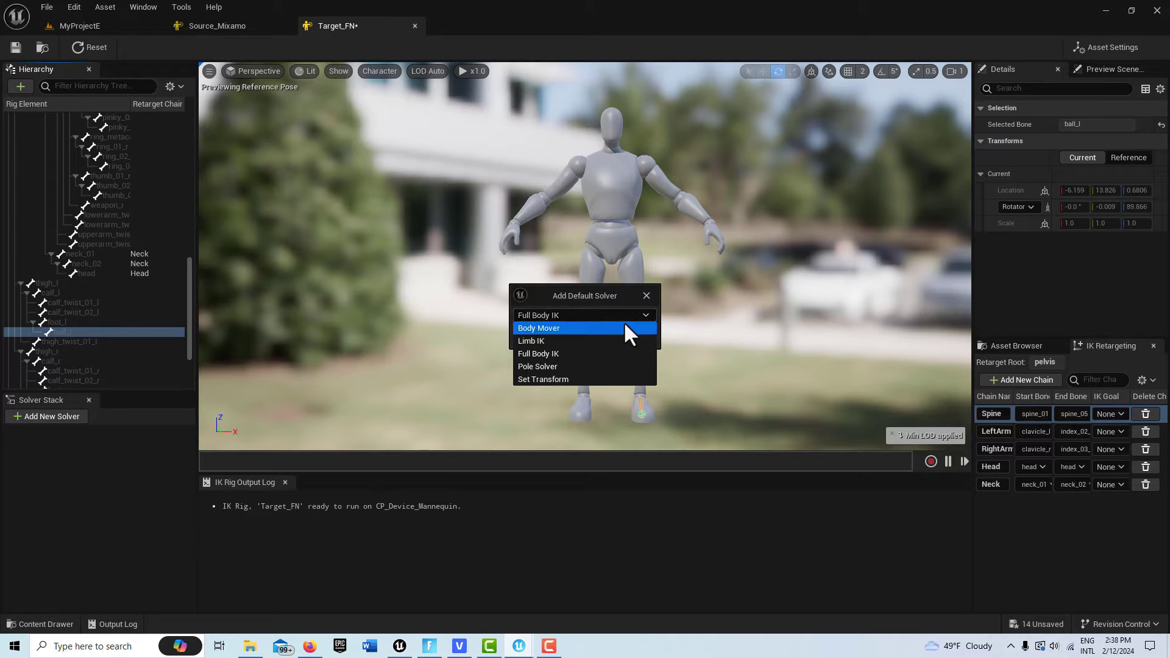
left_click(557, 341)
left_click(557, 339)
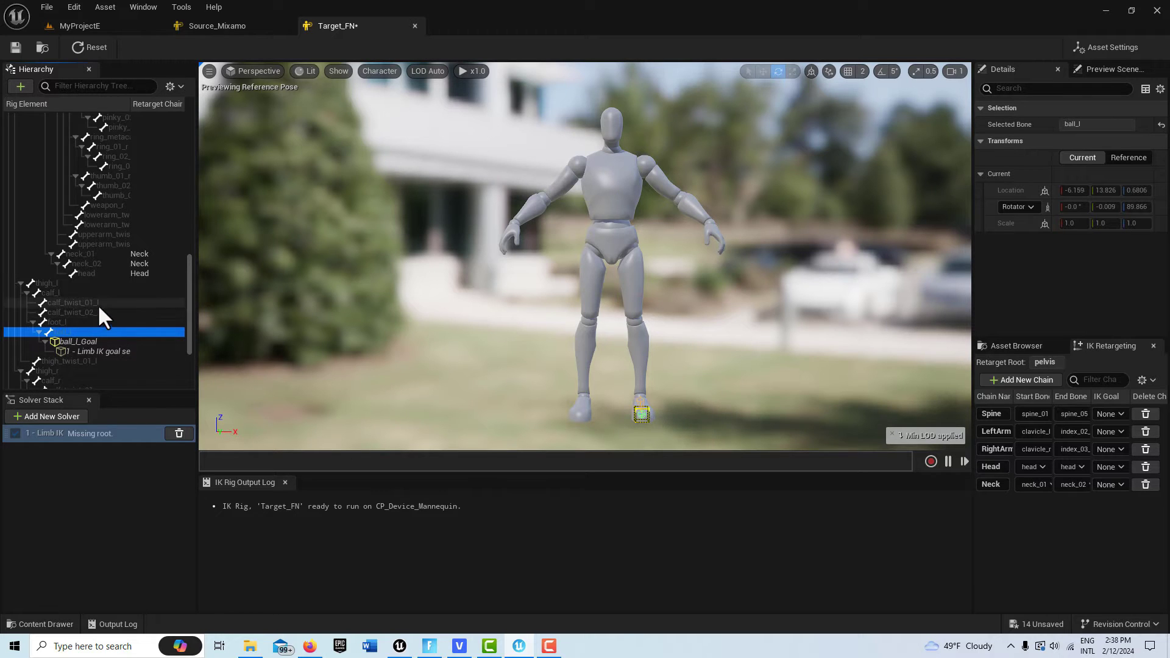
Create an IK goal on the ball_r bone of the right foot
scroll(99, 309, "down", 3)
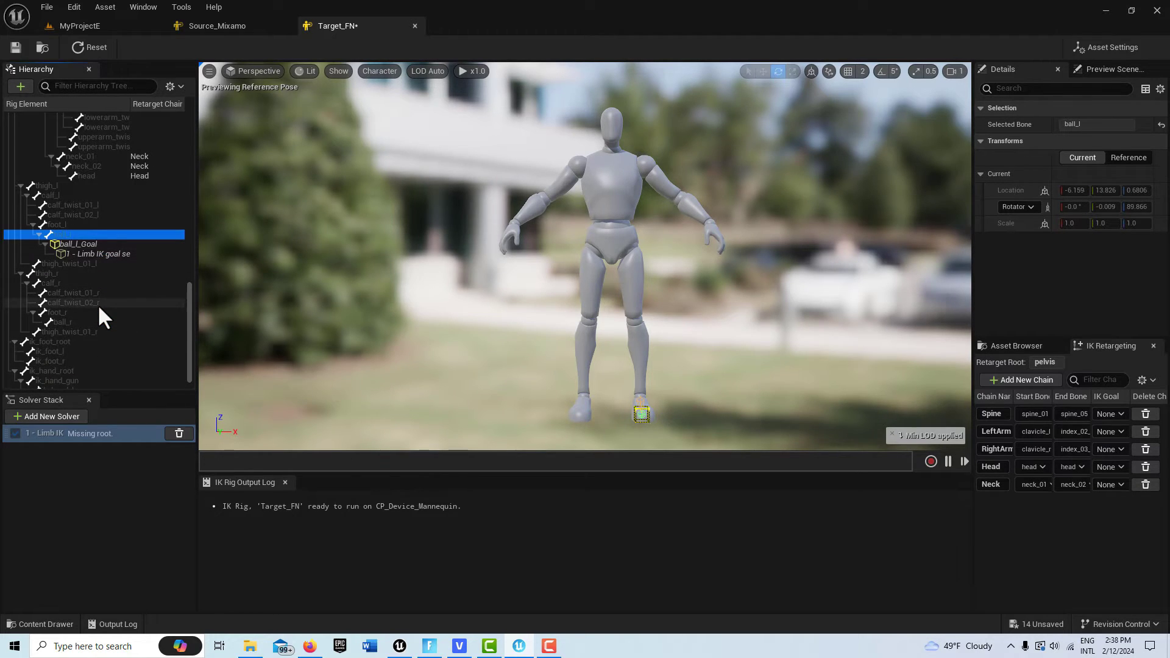
left_click(65, 322)
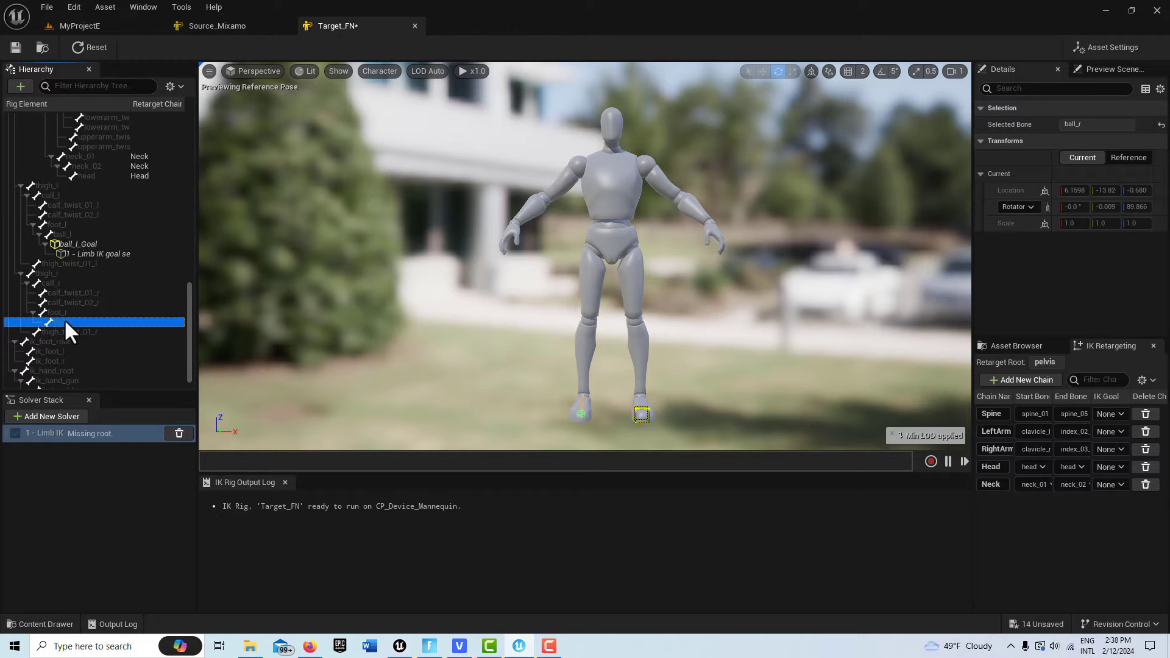
right_click(64, 319)
left_click(102, 345)
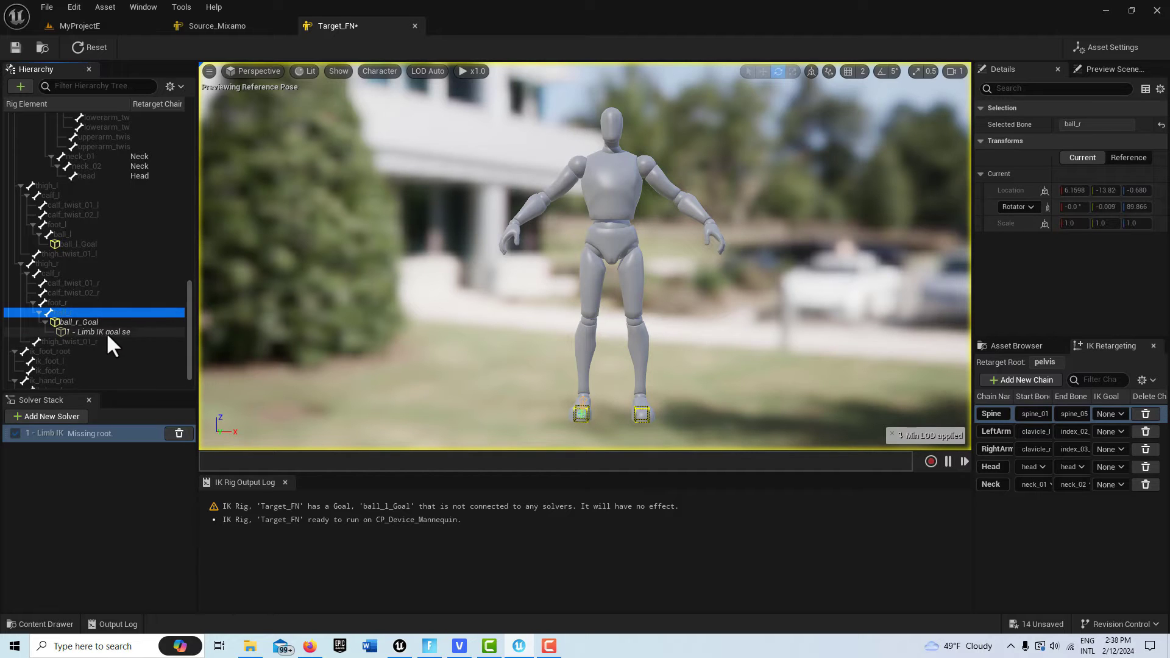
Connect the left foot's ball_l_Goal to the Limb IK solver
left_click(86, 243)
right_click(86, 242)
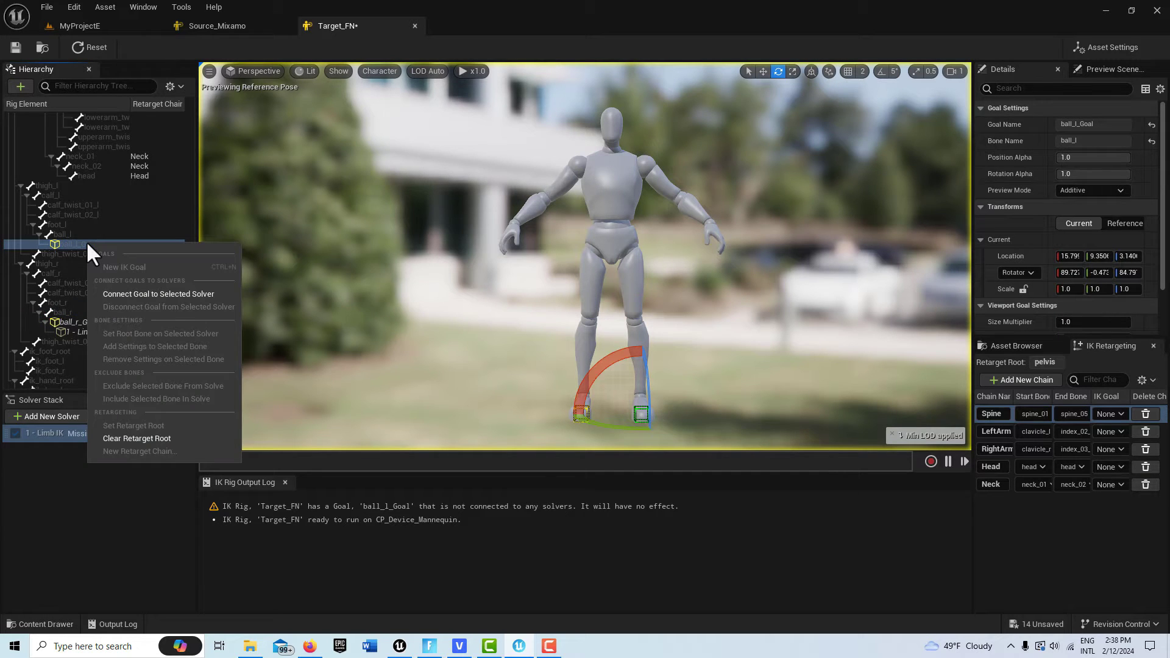
left_click(162, 293)
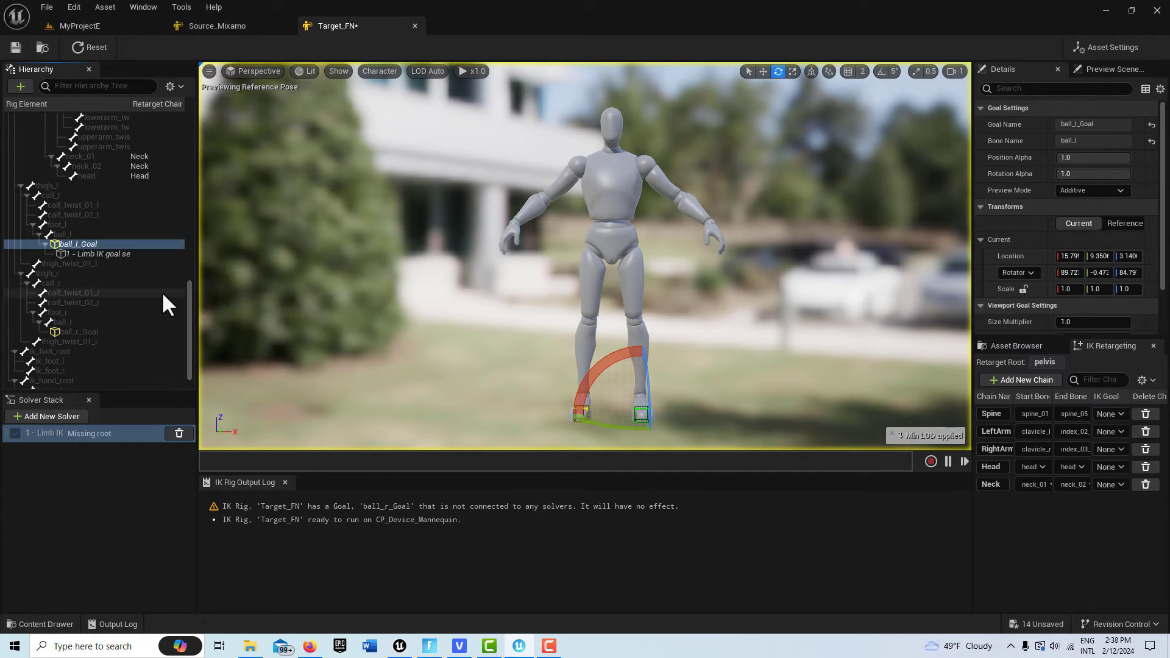
left_click(93, 331)
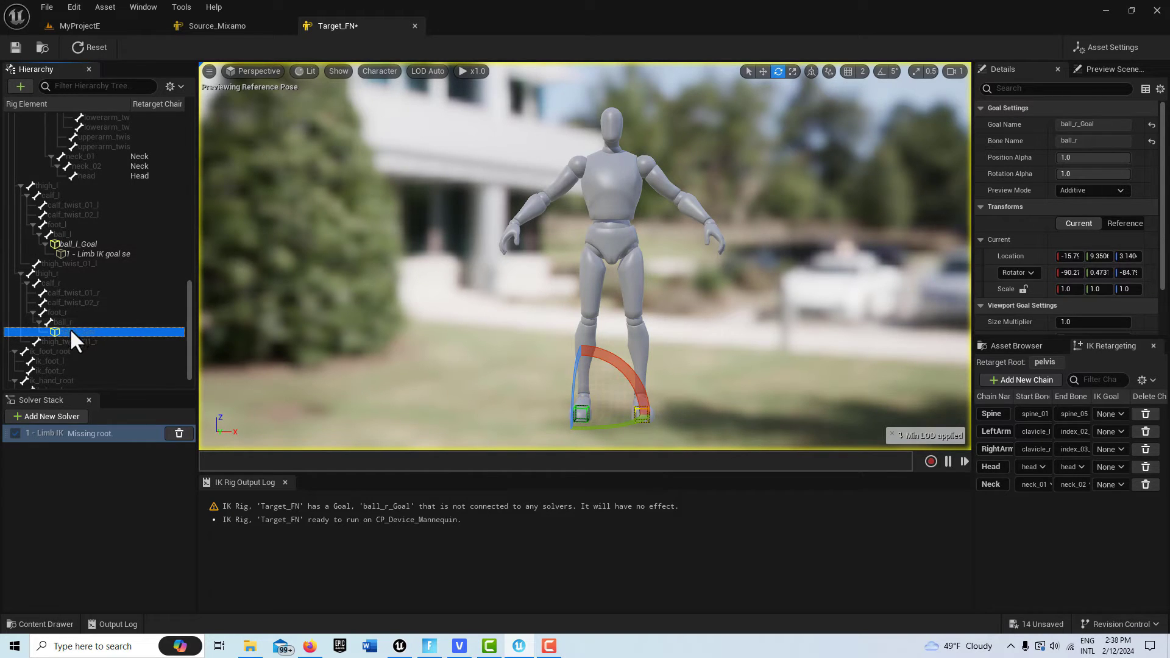
left_click(68, 243, "shift")
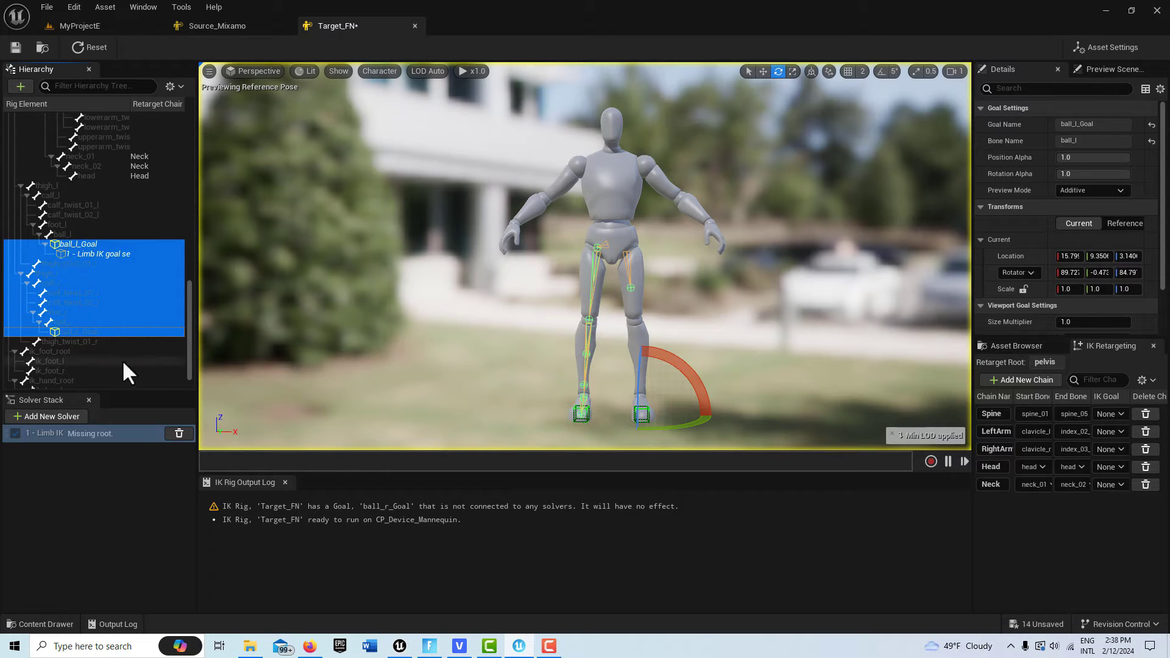
left_click(85, 330)
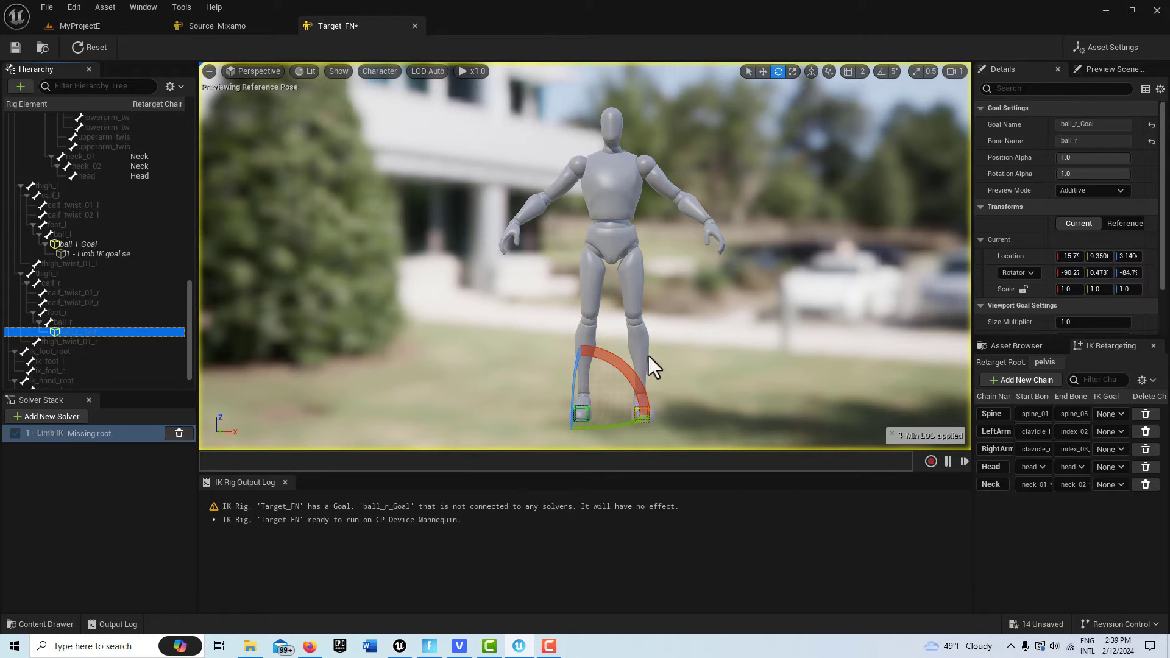
Add LeftLeg retarget chains with goals for the selection from thigh_l to ball_l_Goal, using the existing ball_l_Goal for the chain ending at ball_l
left_click(52, 185)
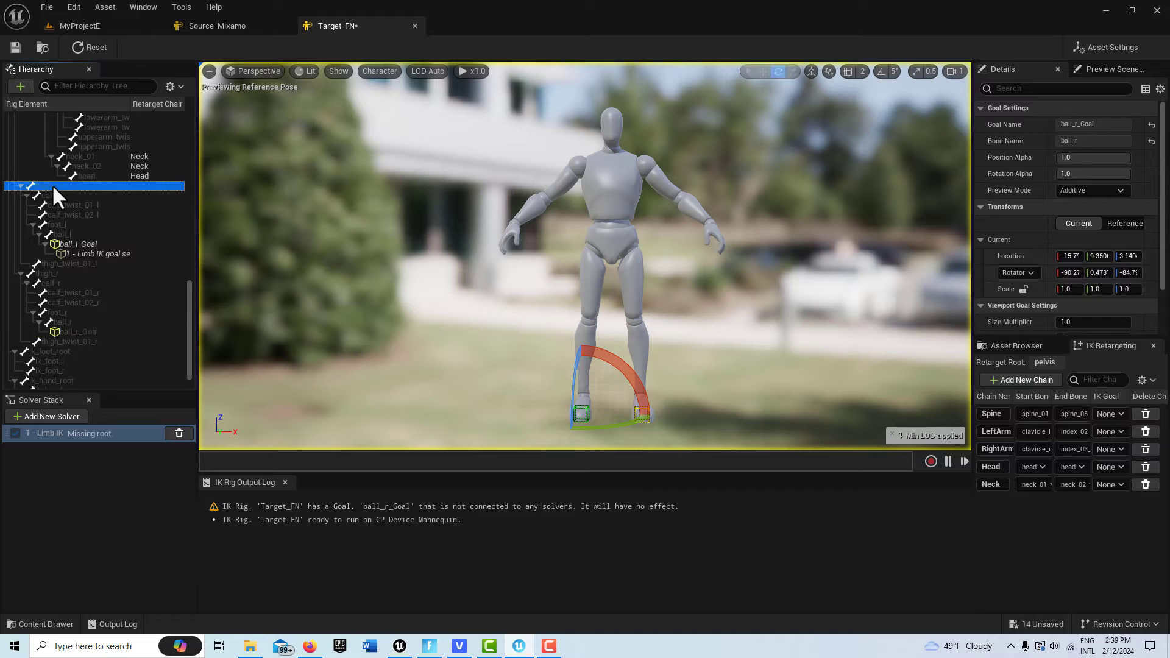
left_click(100, 243, "shift")
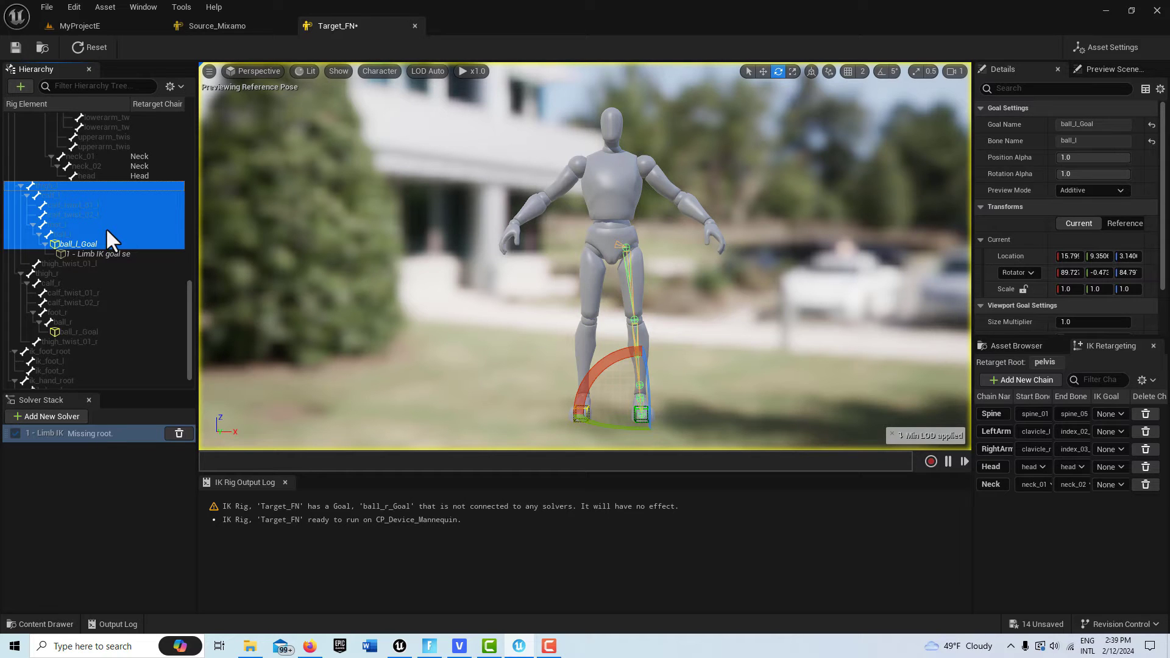
right_click(107, 231)
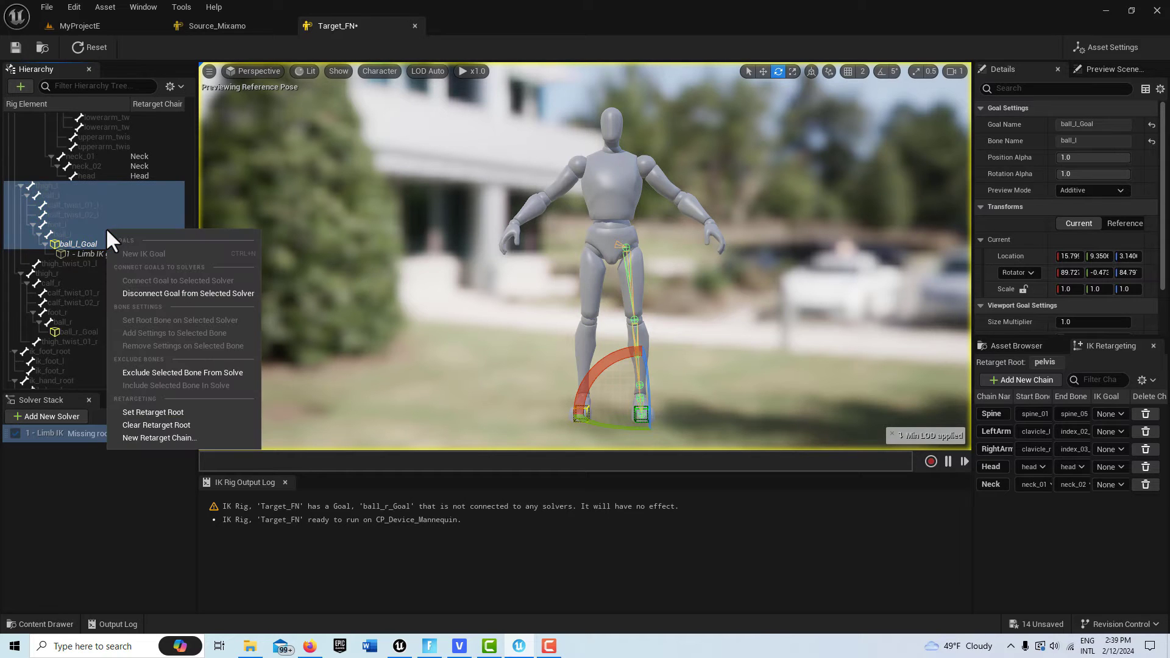
left_click(181, 438)
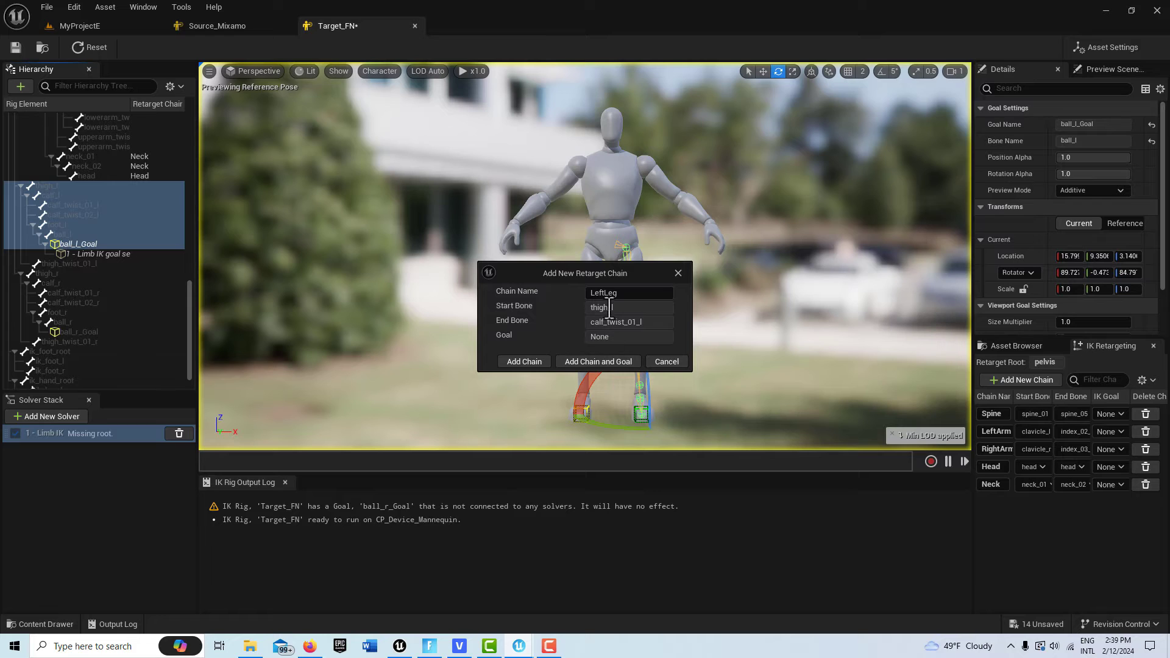
left_click(619, 364)
left_click(619, 364)
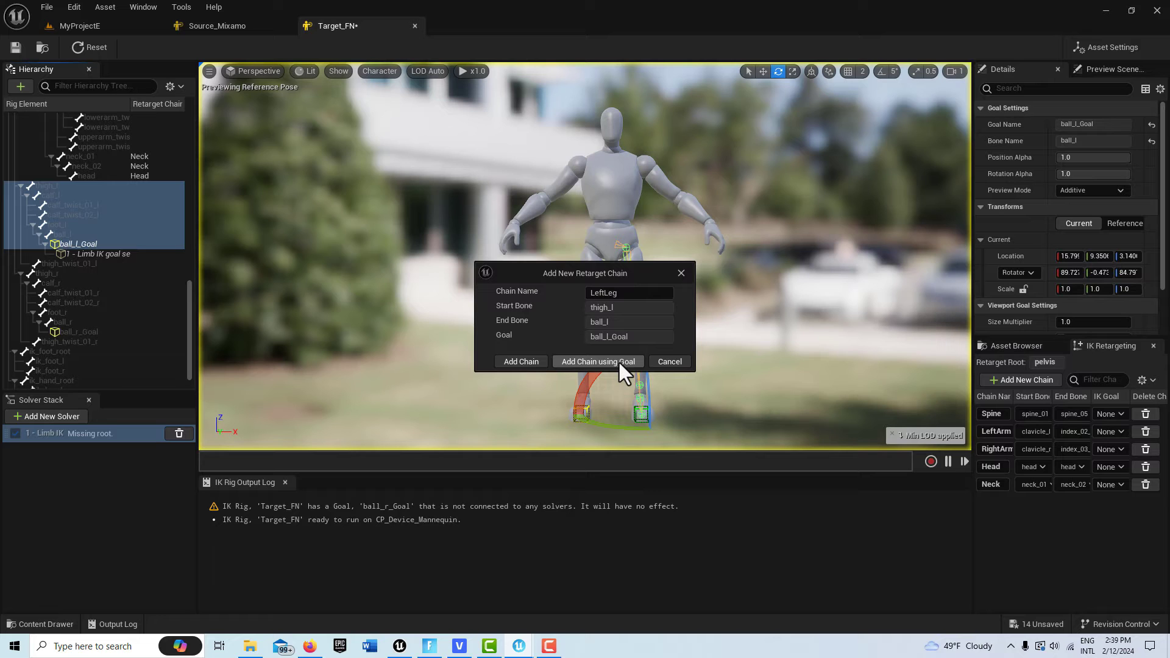
left_click(619, 364)
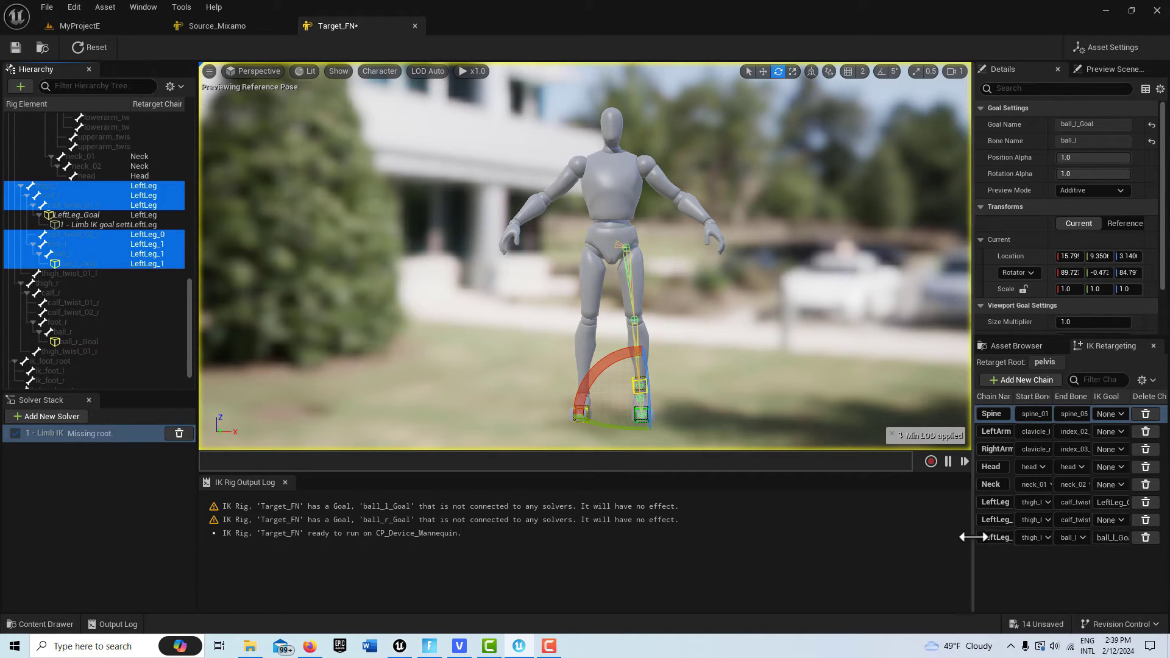
Delete the two surplus left-leg retarget chains that end at calf_twist_01_l and calf_twist_02_l
left_click_drag(972, 538, 868, 534)
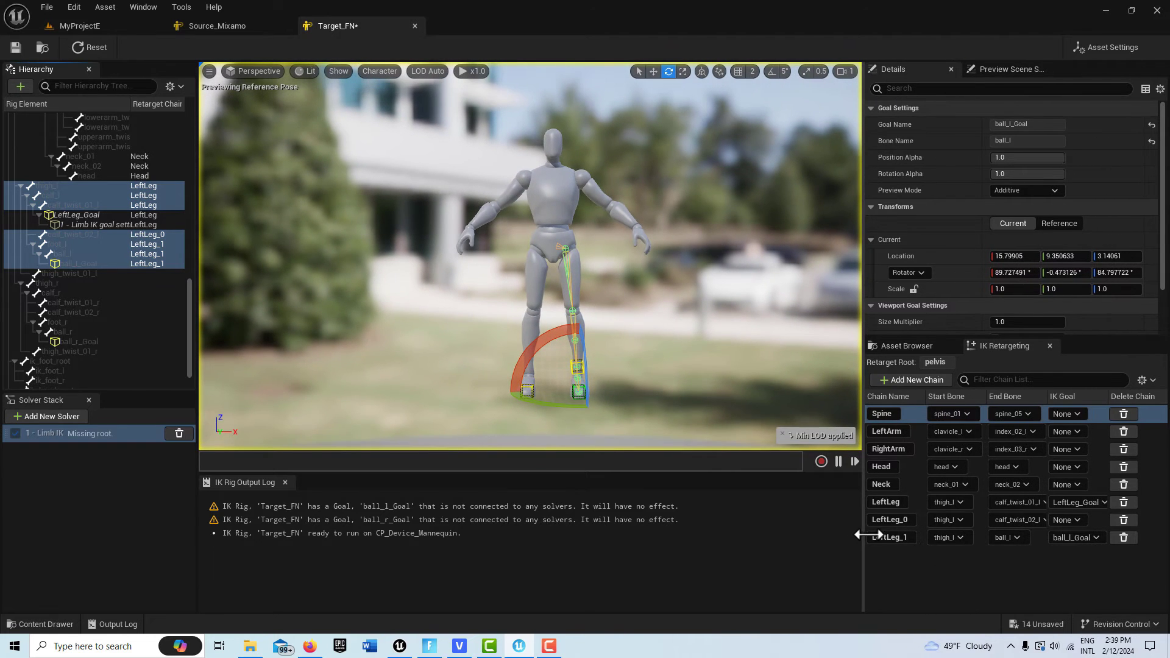
left_click(1132, 518)
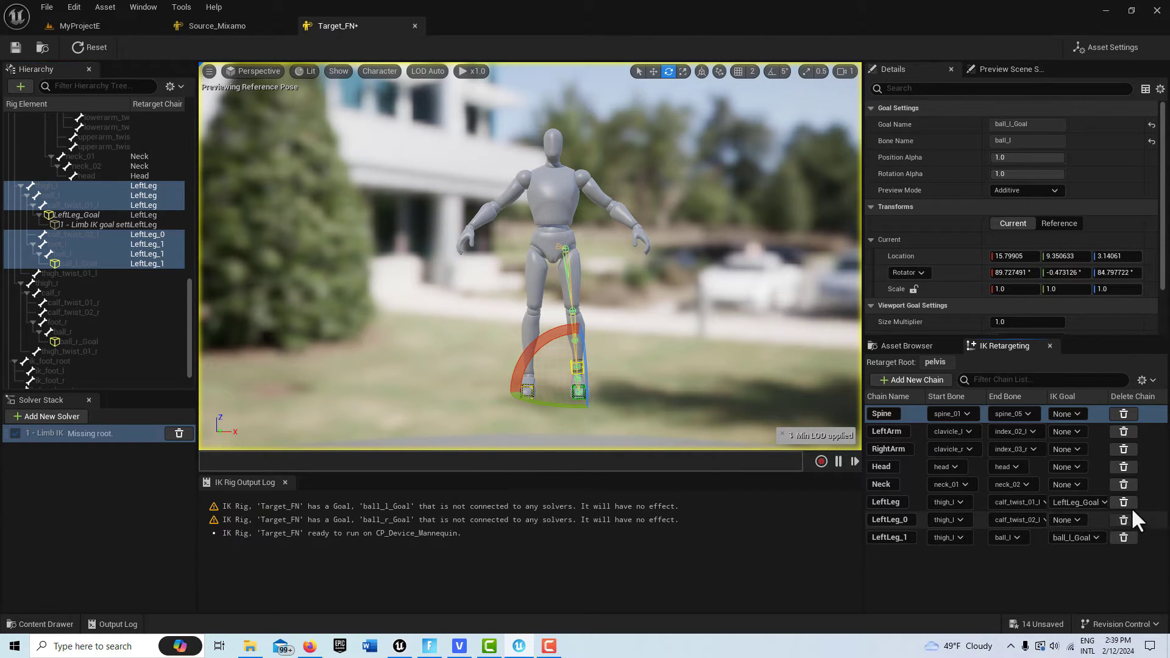
left_click(1132, 502)
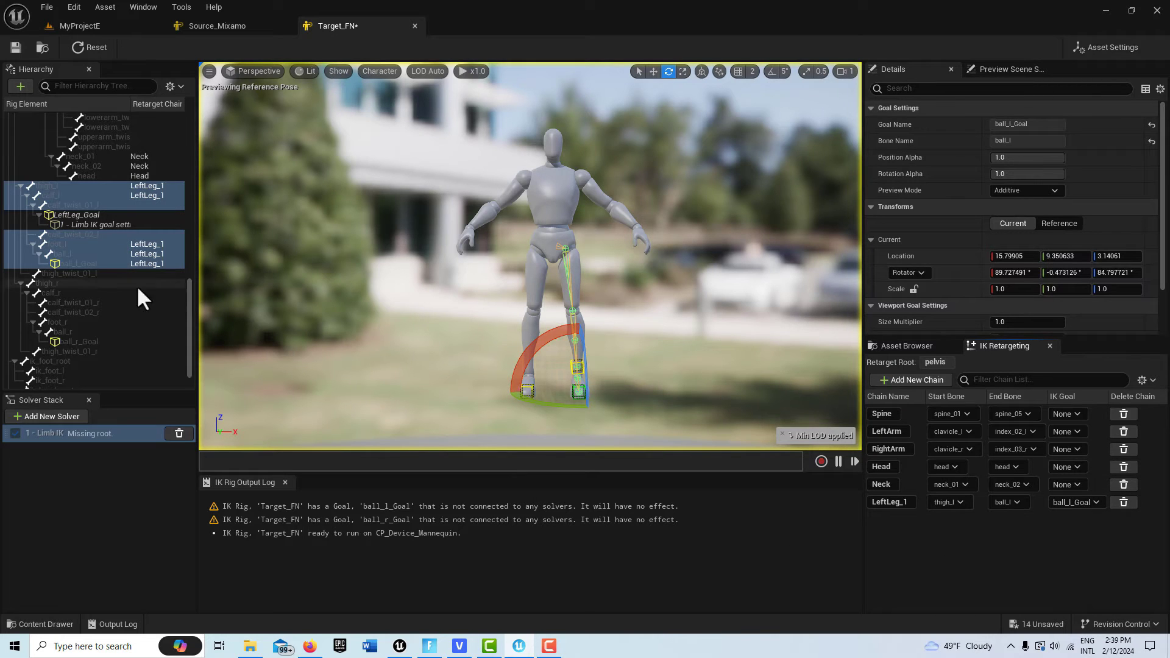
Add RightLeg retarget chains with goals for the selection from thigh_r to ball_r_Goal, using ball_r_Goal for the chain ending at ball_r
left_click(54, 282)
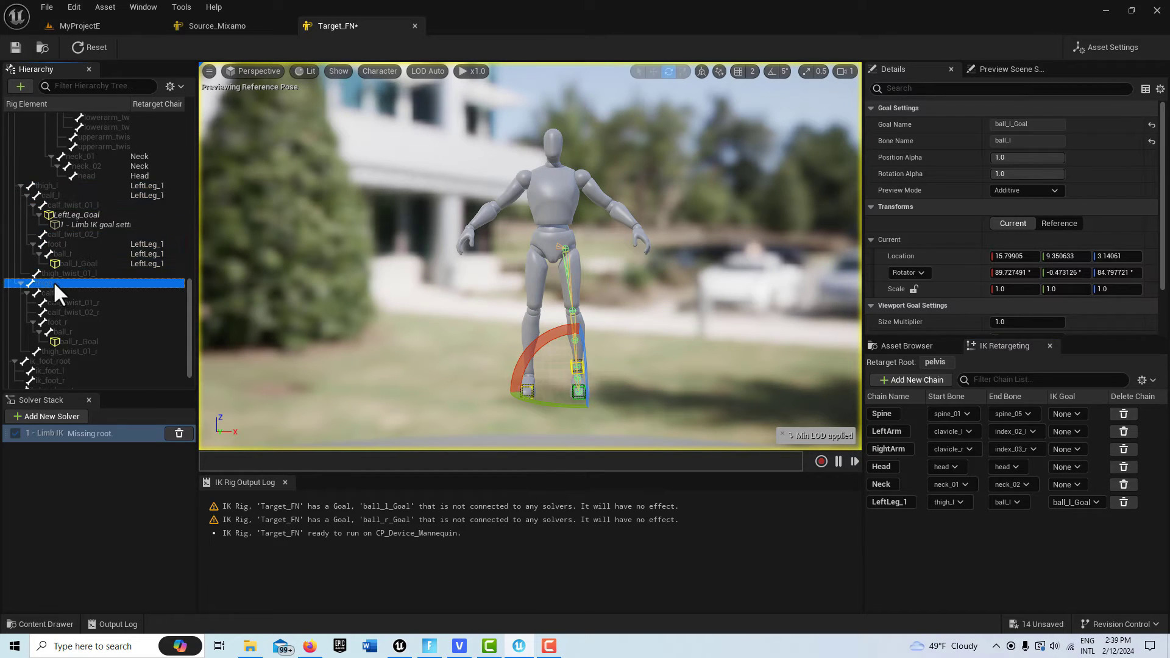
left_click(64, 341, "shift")
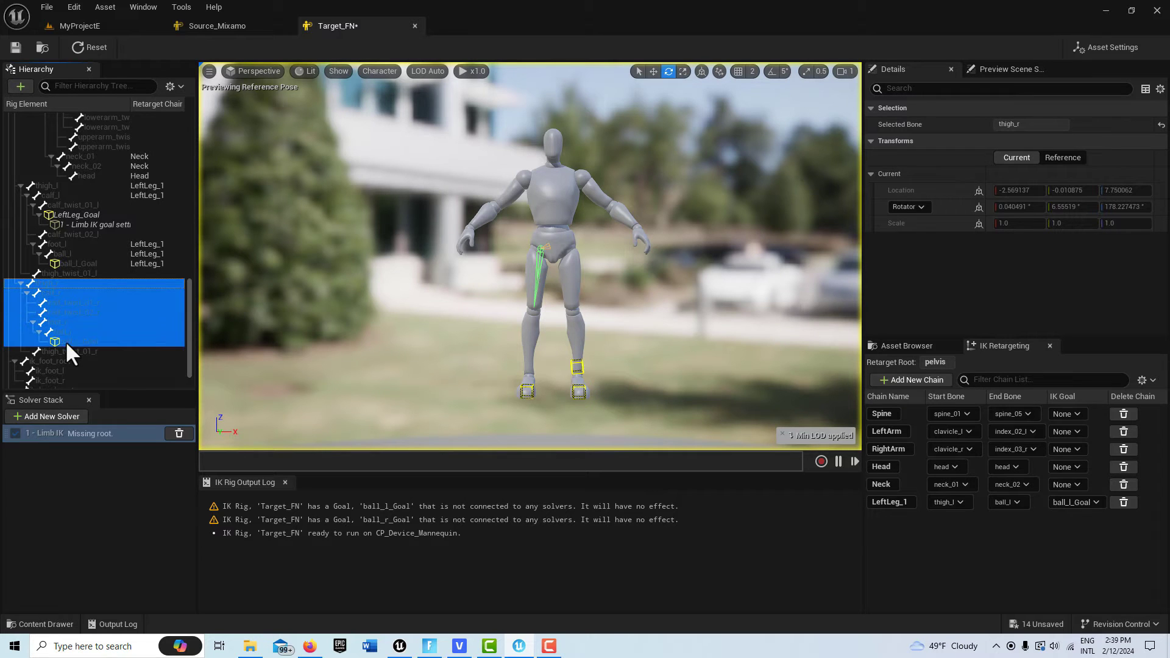
right_click(111, 326)
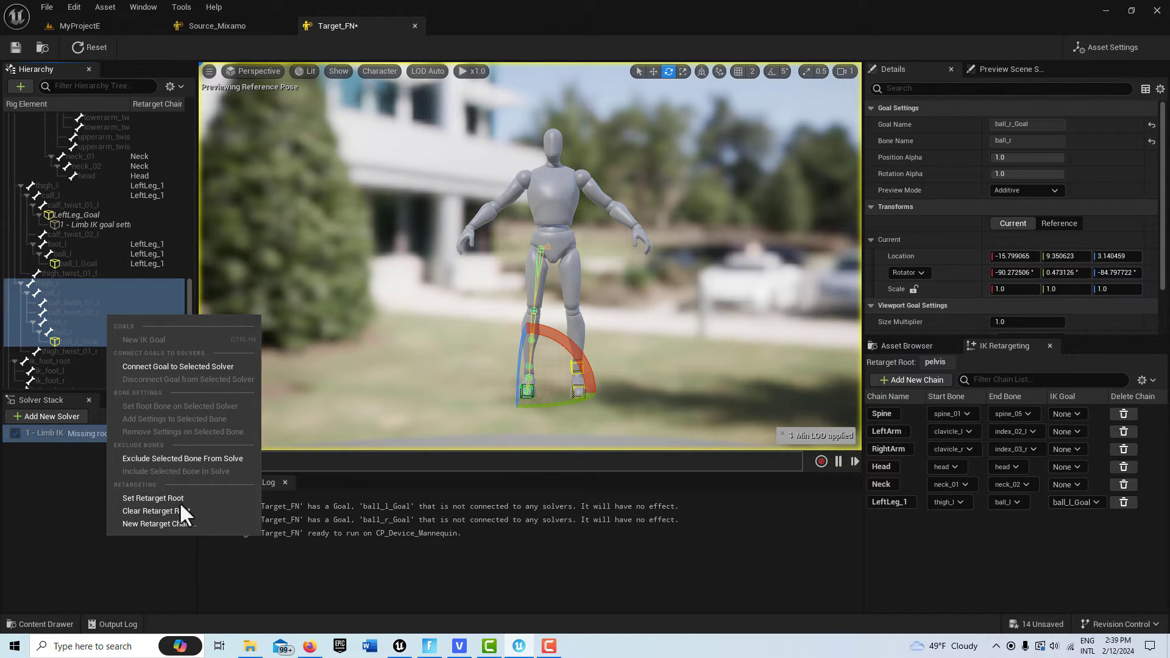
left_click(184, 524)
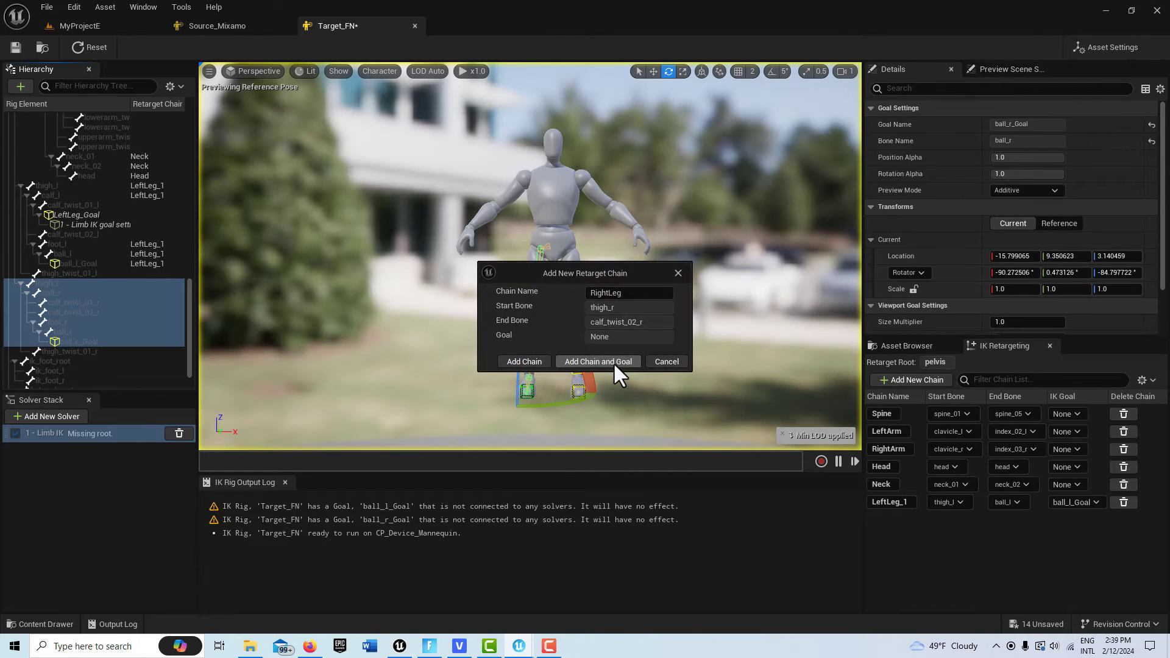
left_click(613, 362)
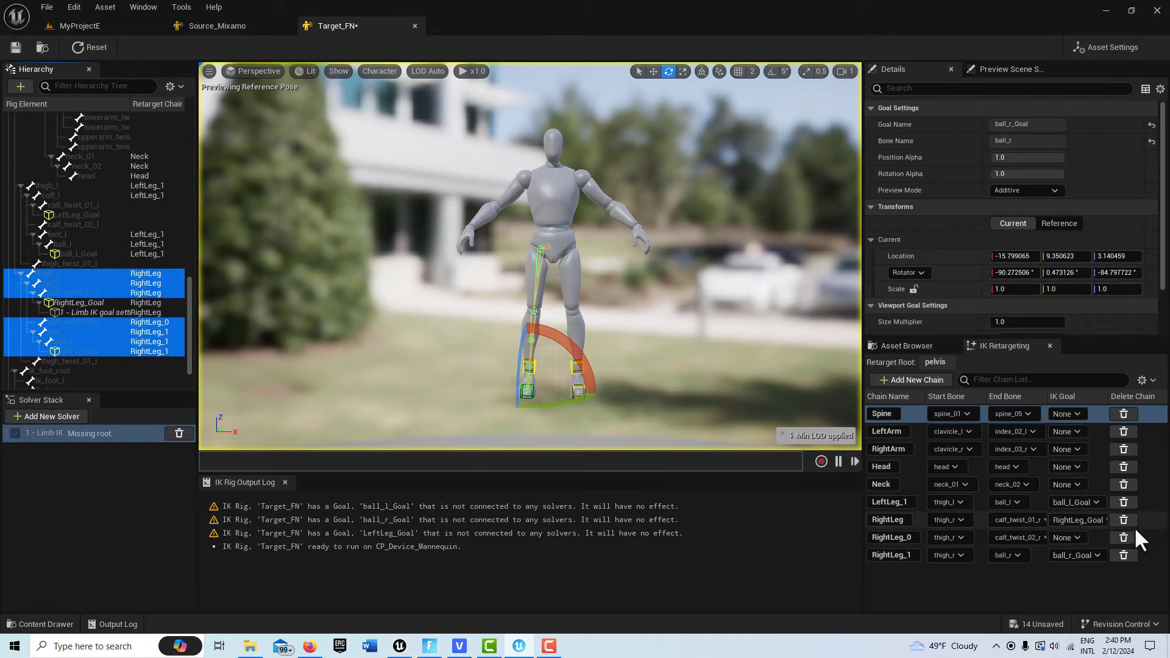
Delete the two surplus right-leg retarget chains that end at calf_twist_01_r and calf_twist_02_r
left_click(1127, 520)
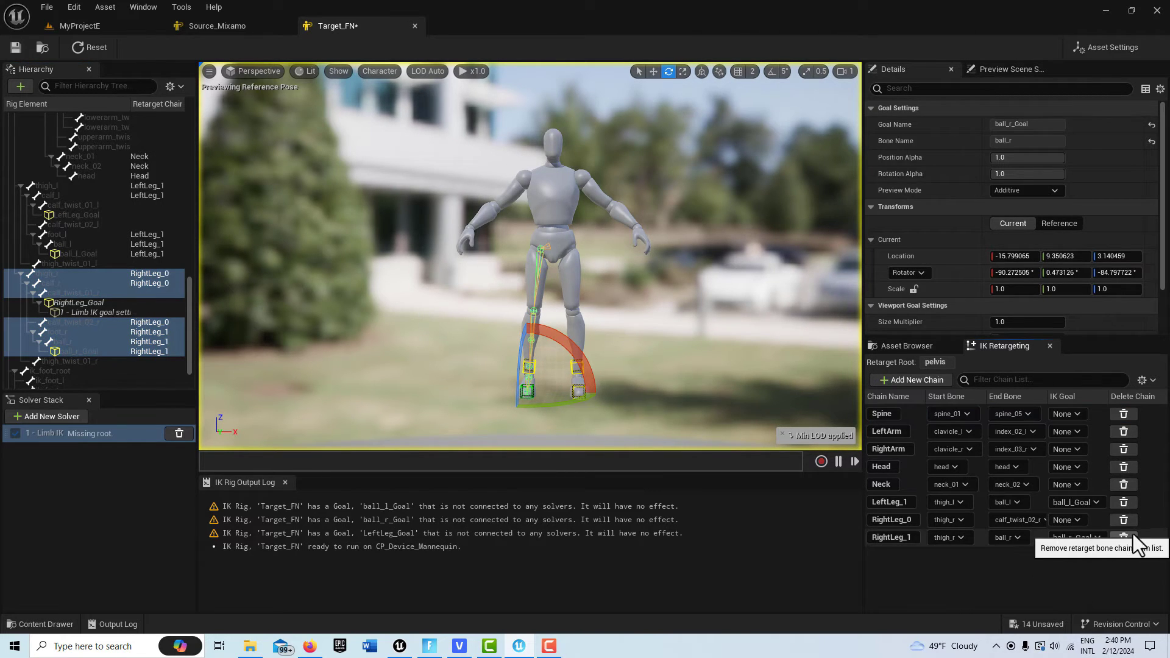
left_click(1129, 521)
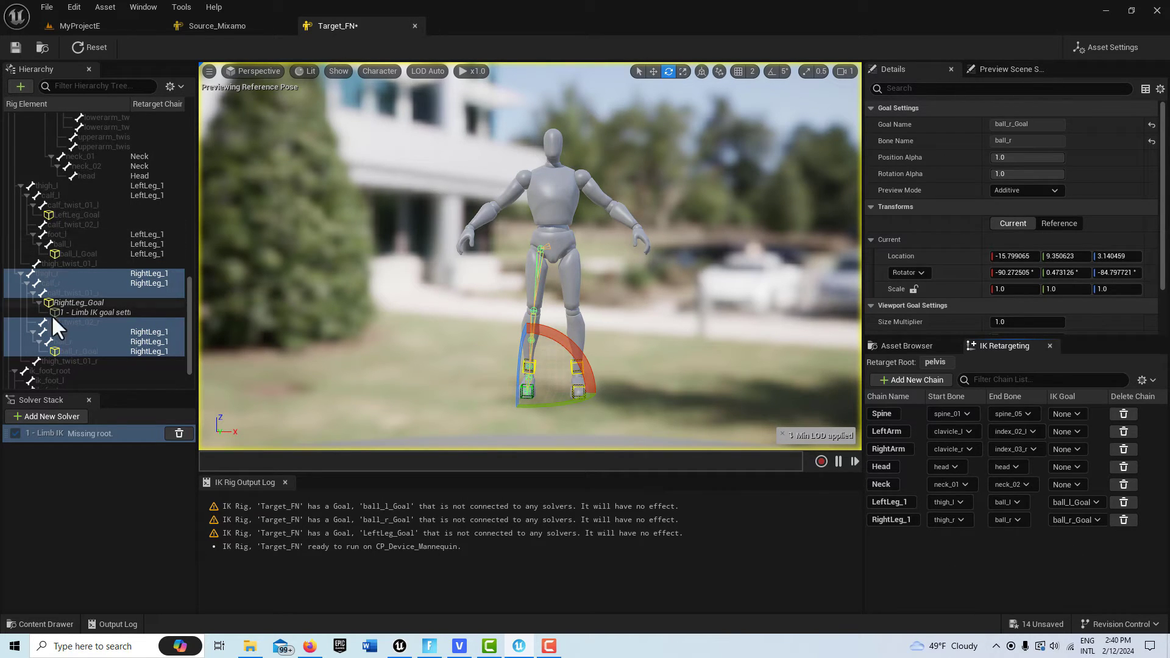
Delete the extra RightLeg_Goal and LeftLeg_Goal from the calf twist bones in the hierarchy
left_click(109, 252)
left_click(116, 351)
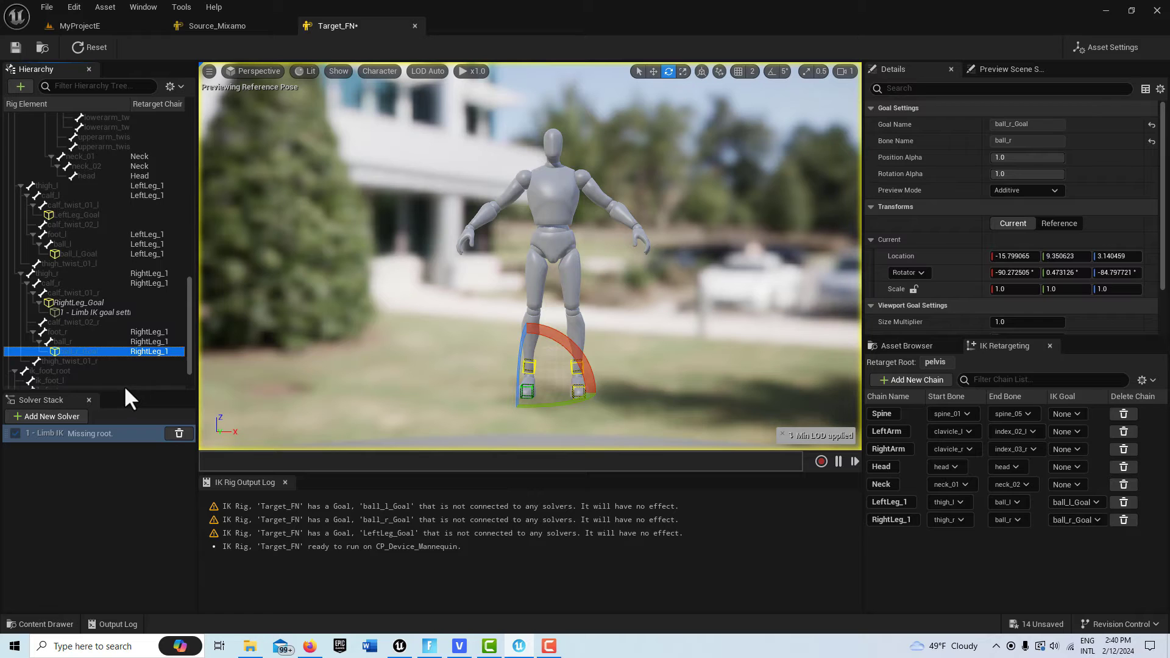
left_click(83, 302)
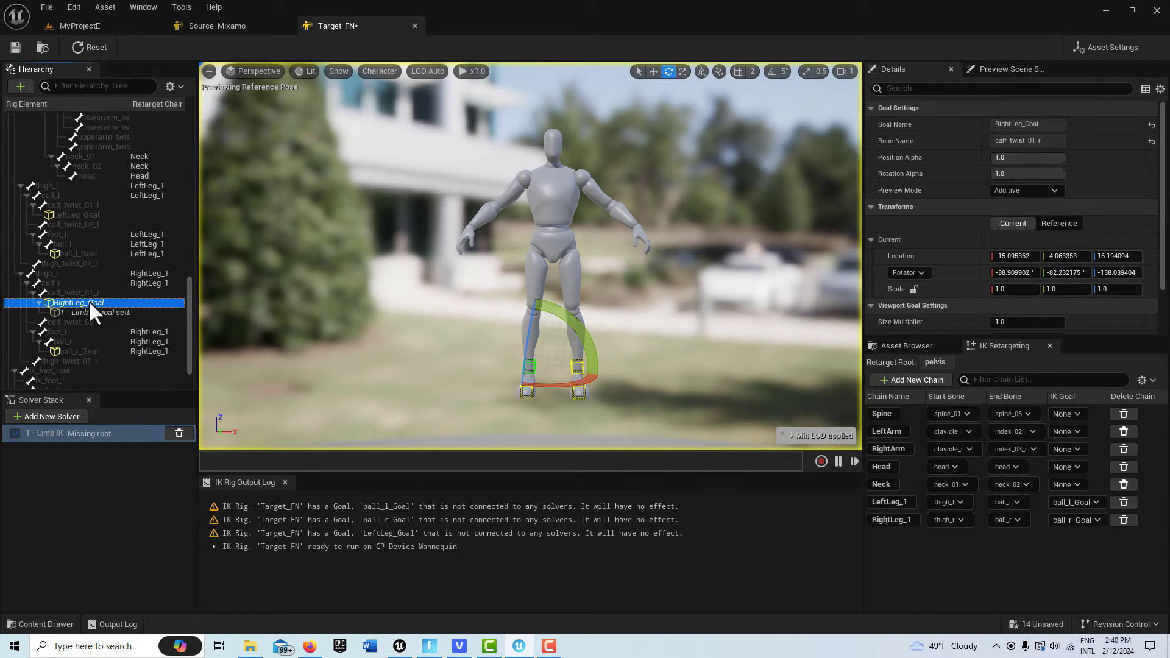
key("Delete")
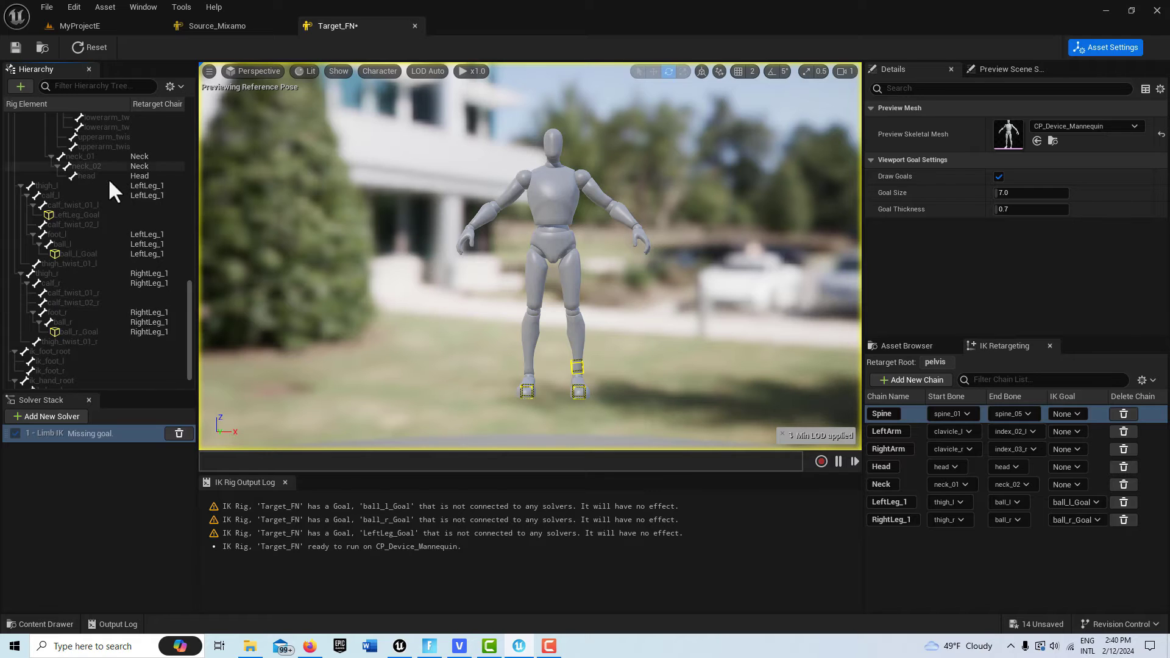
left_click(88, 215)
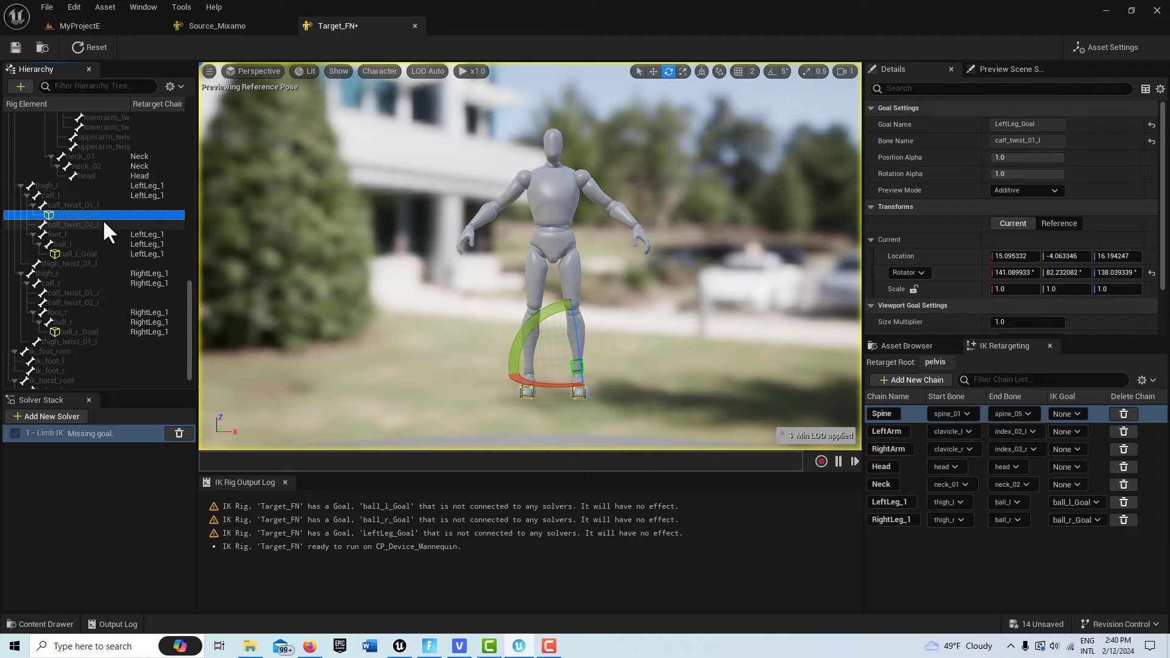
key("Delete")
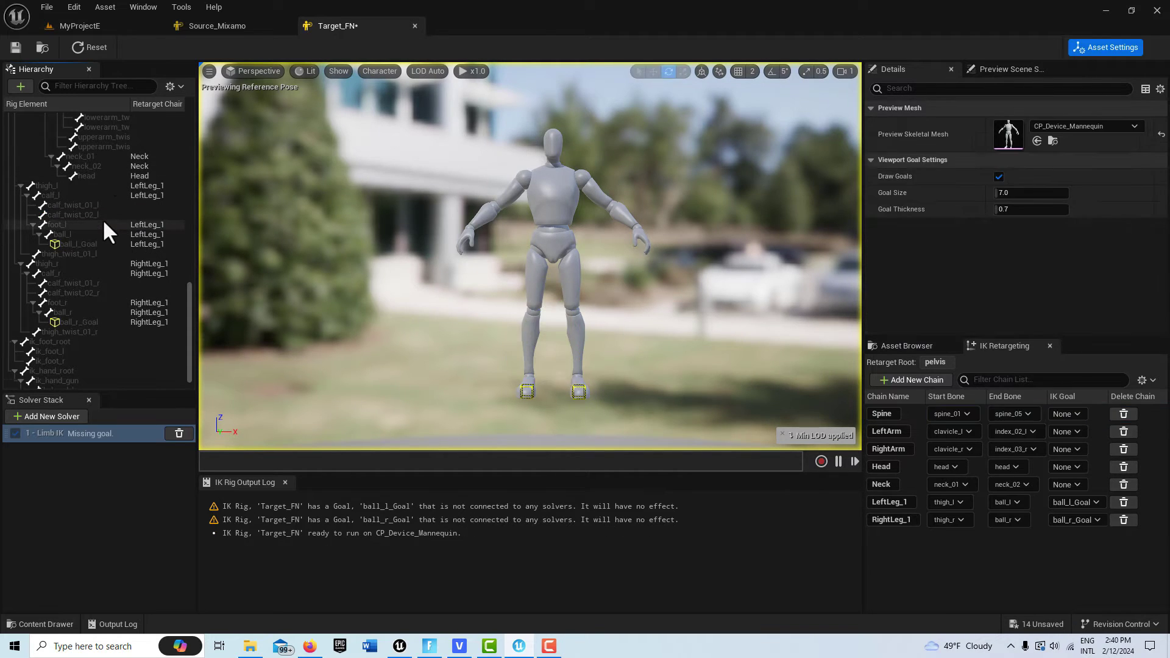
Try to connect both ball_l_Goal and ball_r_Goal to the single Limb IK solver
left_click(149, 244)
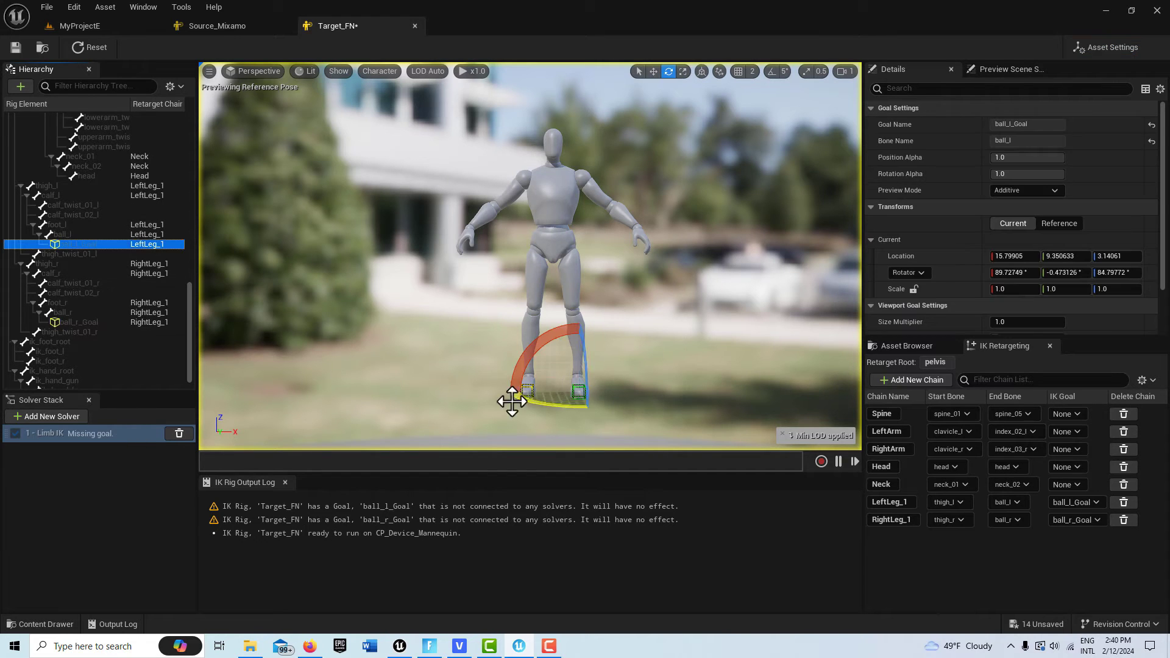
right_click(95, 243)
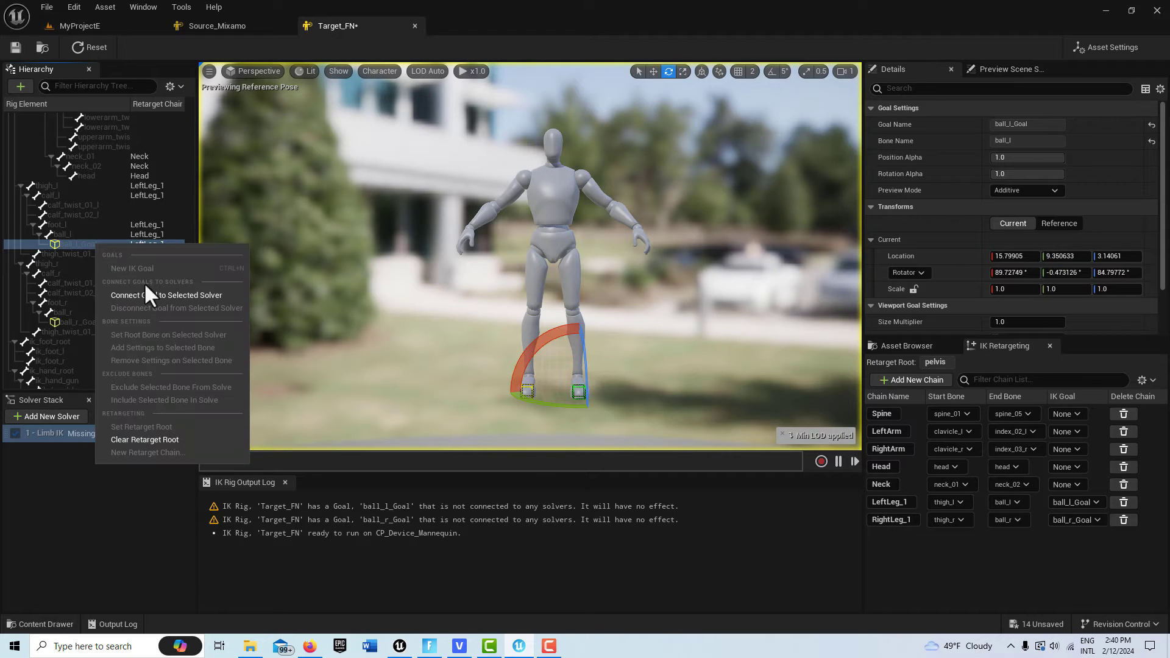
left_click(155, 290)
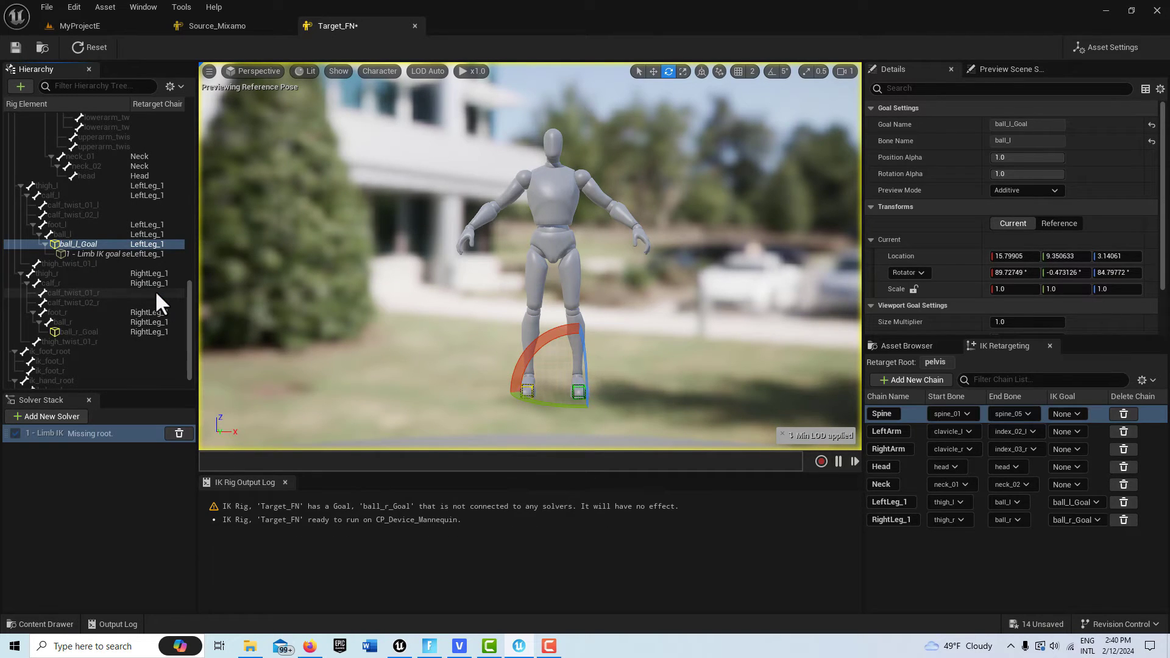
left_click(83, 330)
right_click(85, 332)
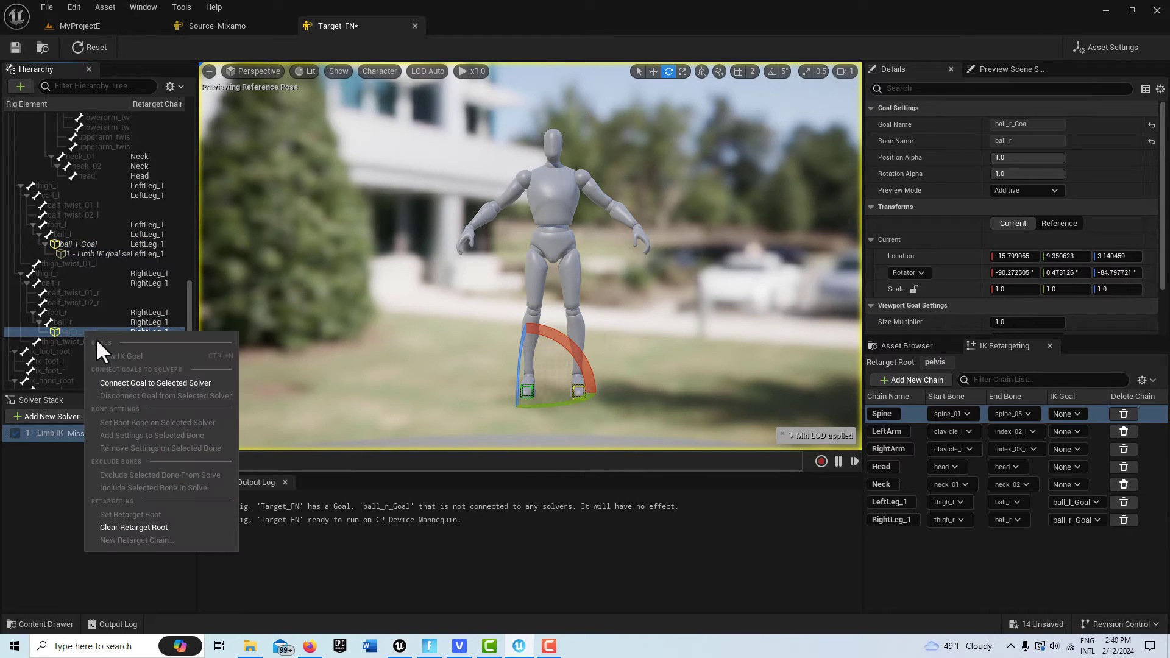
left_click(131, 382)
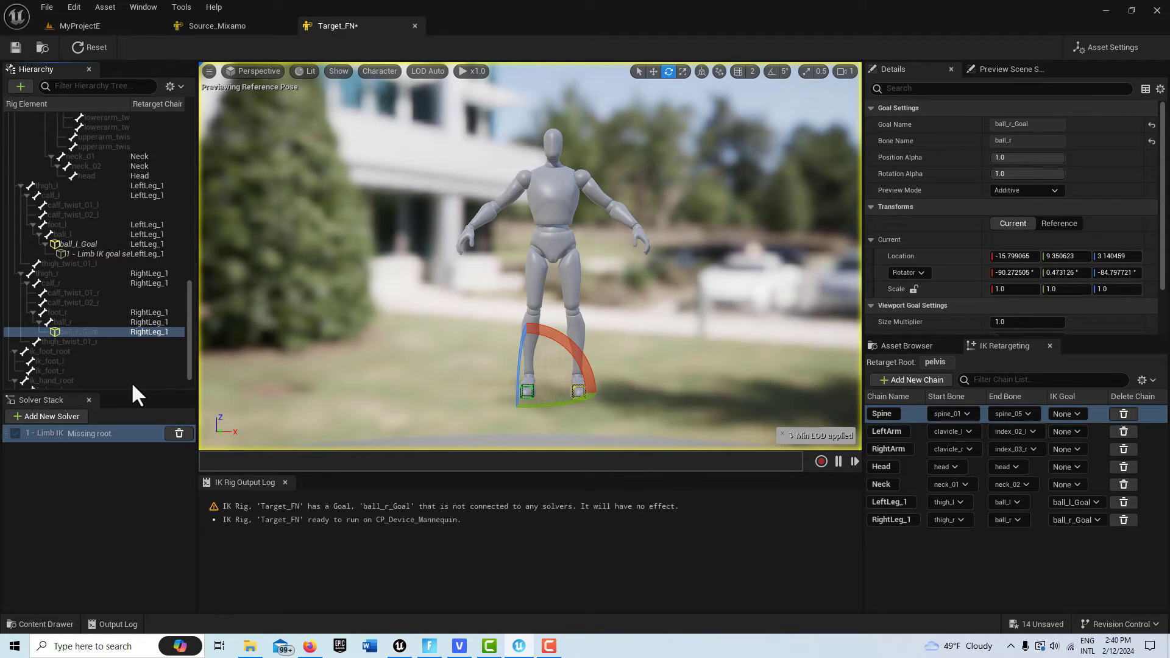
Reconnect ball_l_Goal to the Limb IK solver
left_click(90, 244)
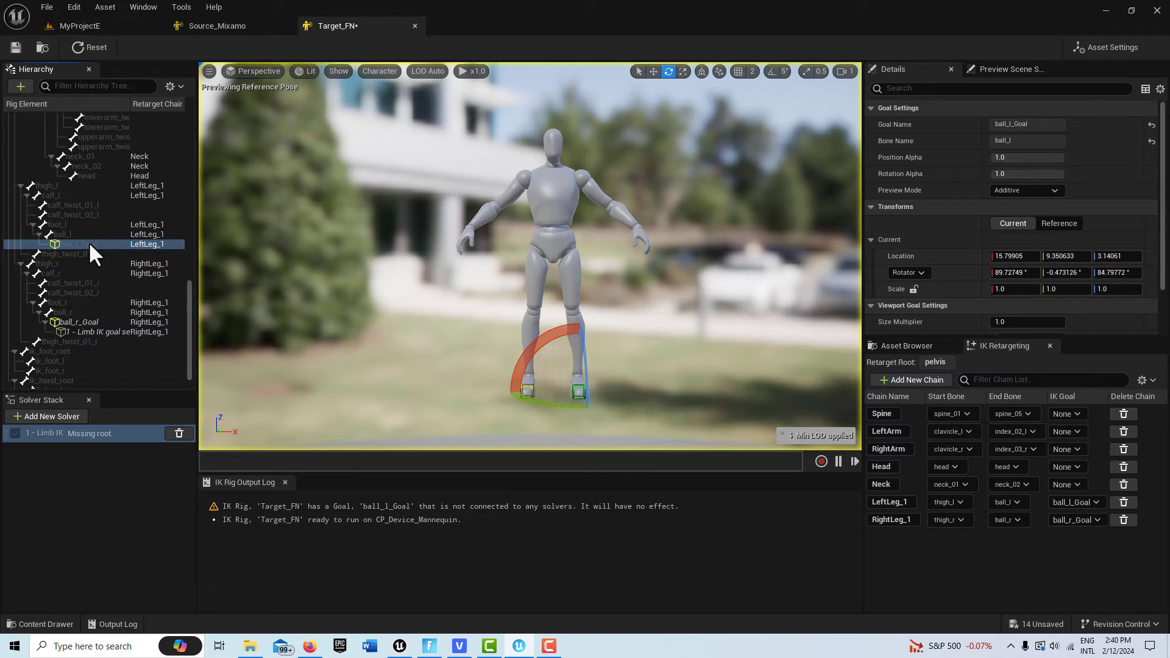
right_click(89, 244)
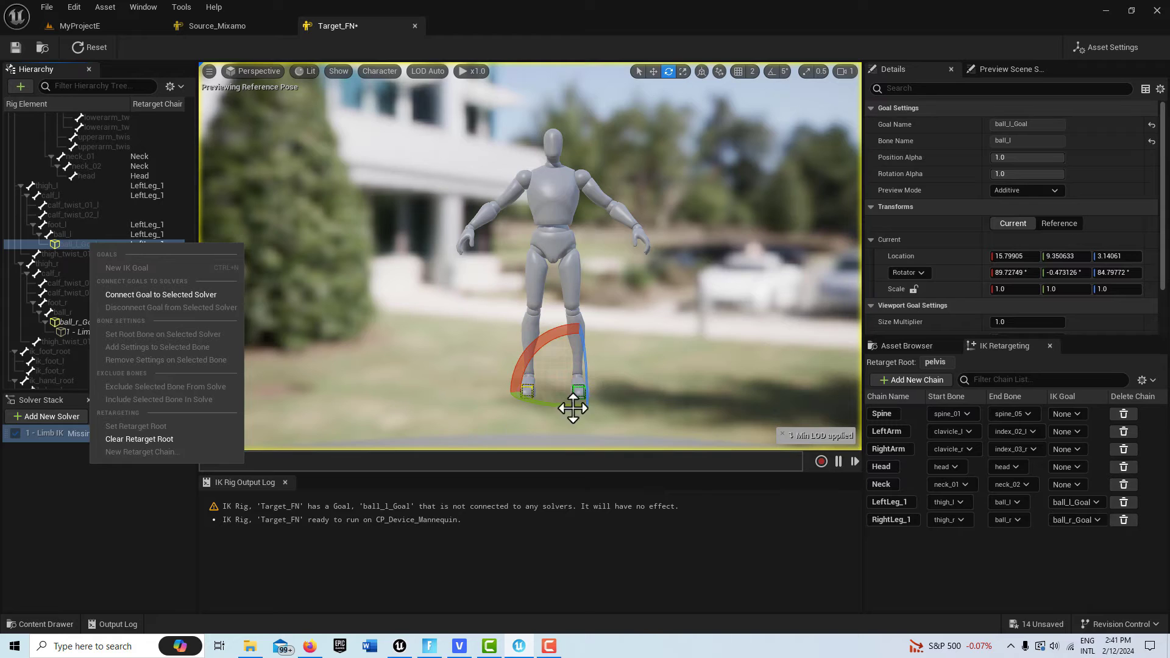
right_click(69, 241)
right_click(68, 240)
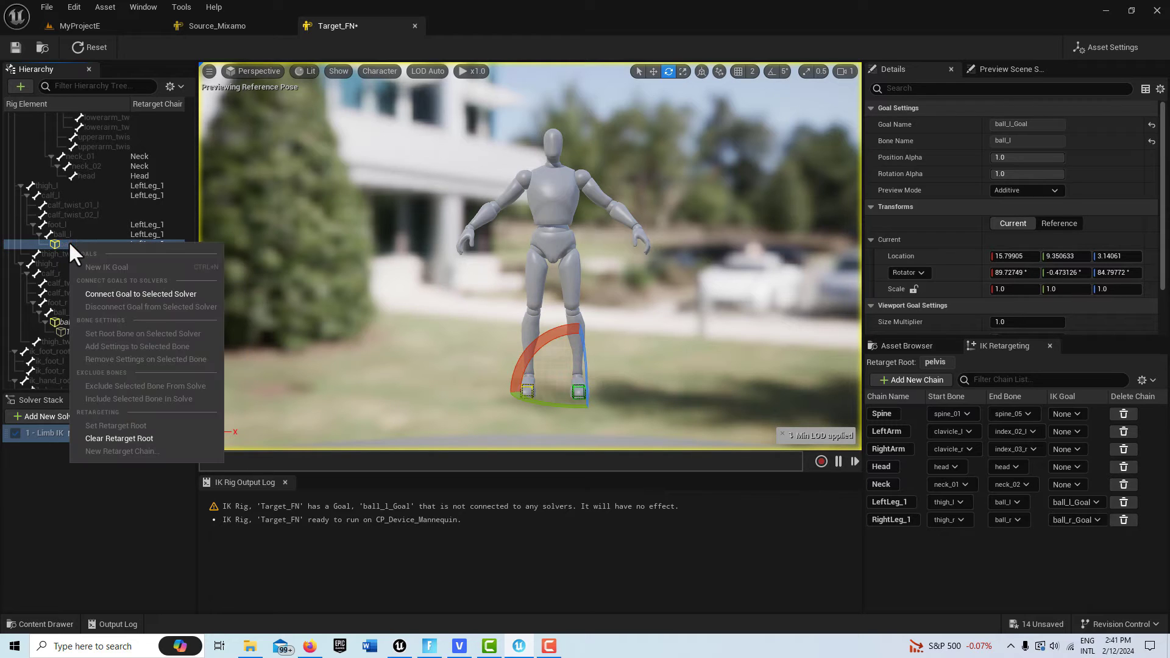
left_click(130, 295)
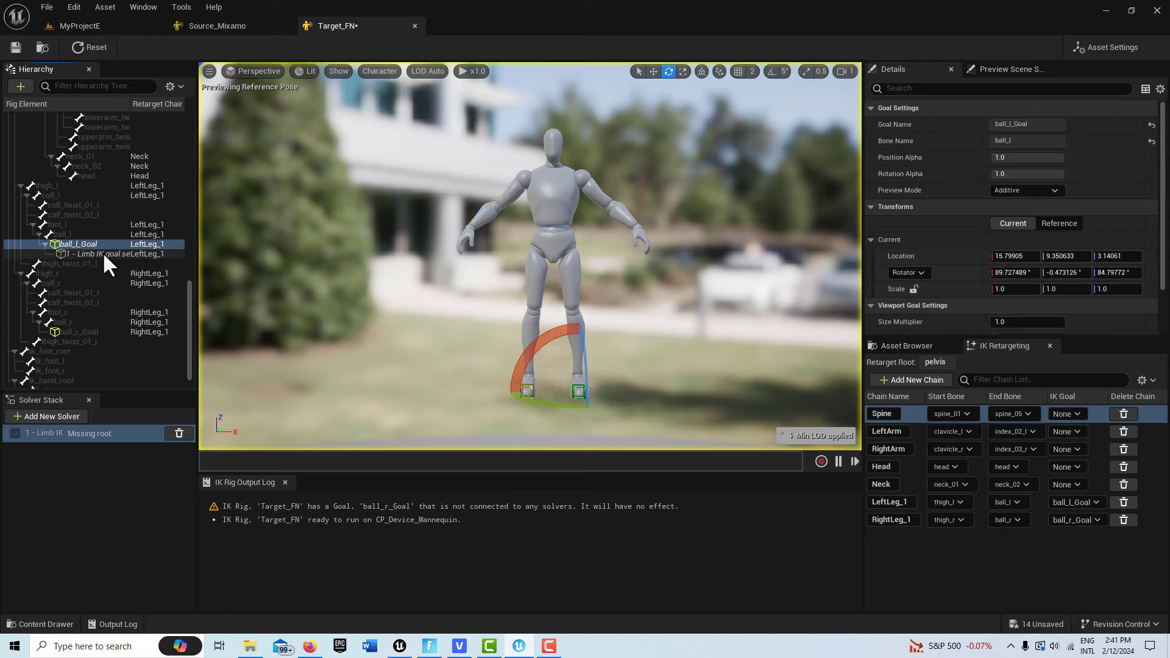
Set the preview mode of ball_l_Goal to Absolute and save the Target_FN rig
left_click(1054, 190)
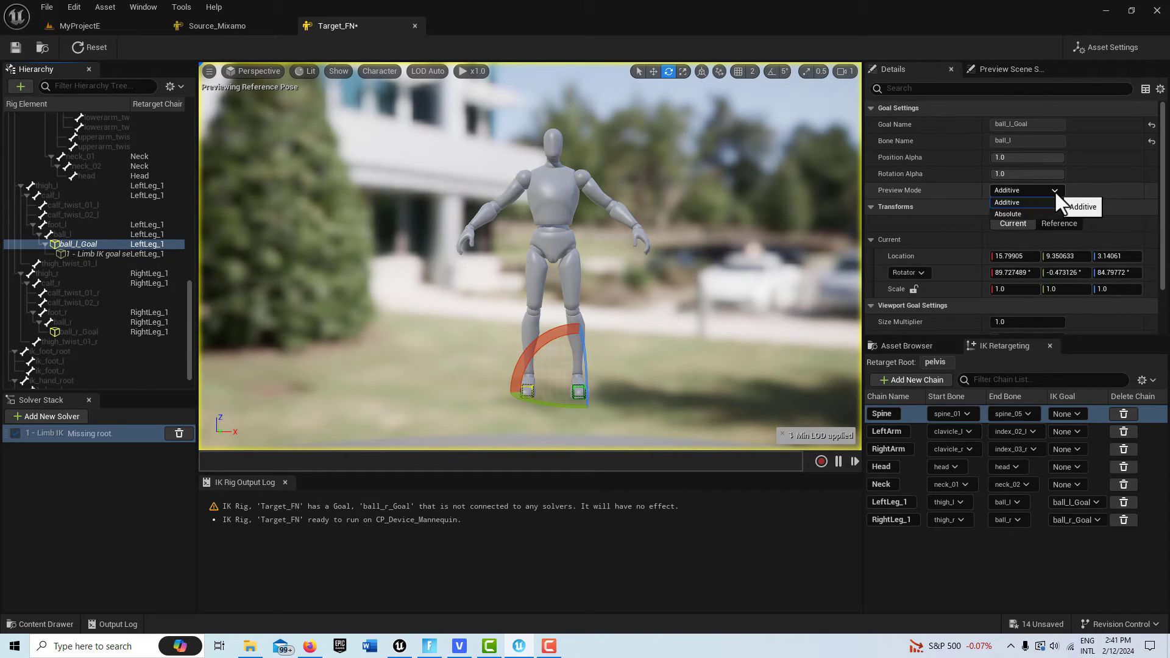
left_click(1039, 214)
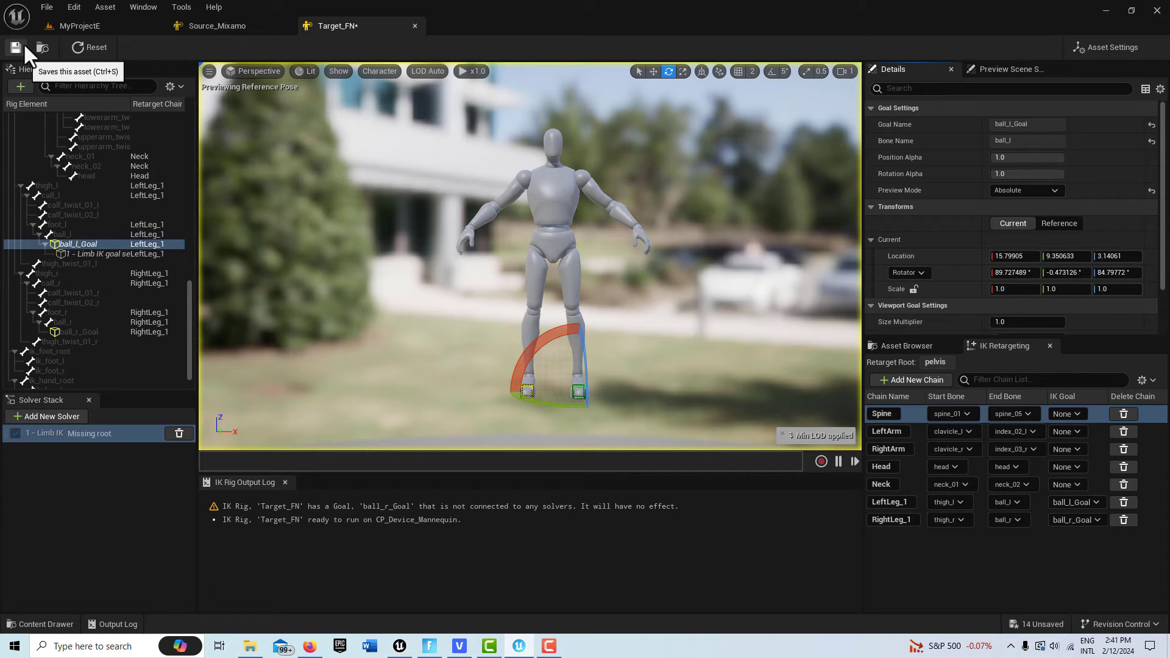
left_click(83, 22)
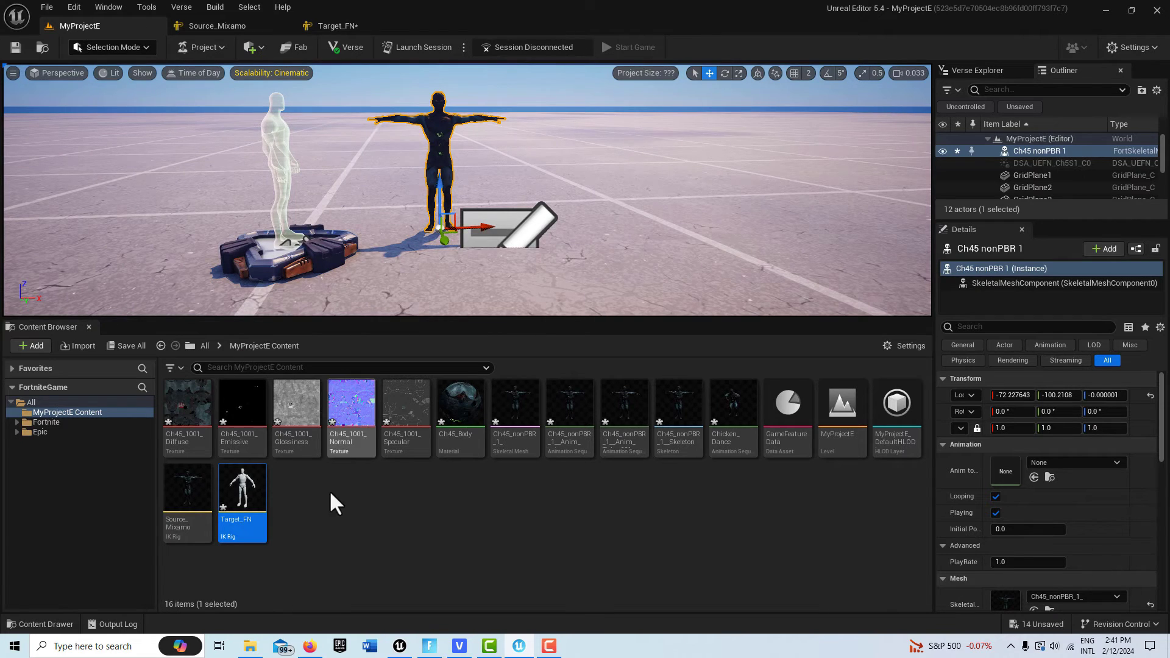
left_click(347, 24)
left_click(11, 43)
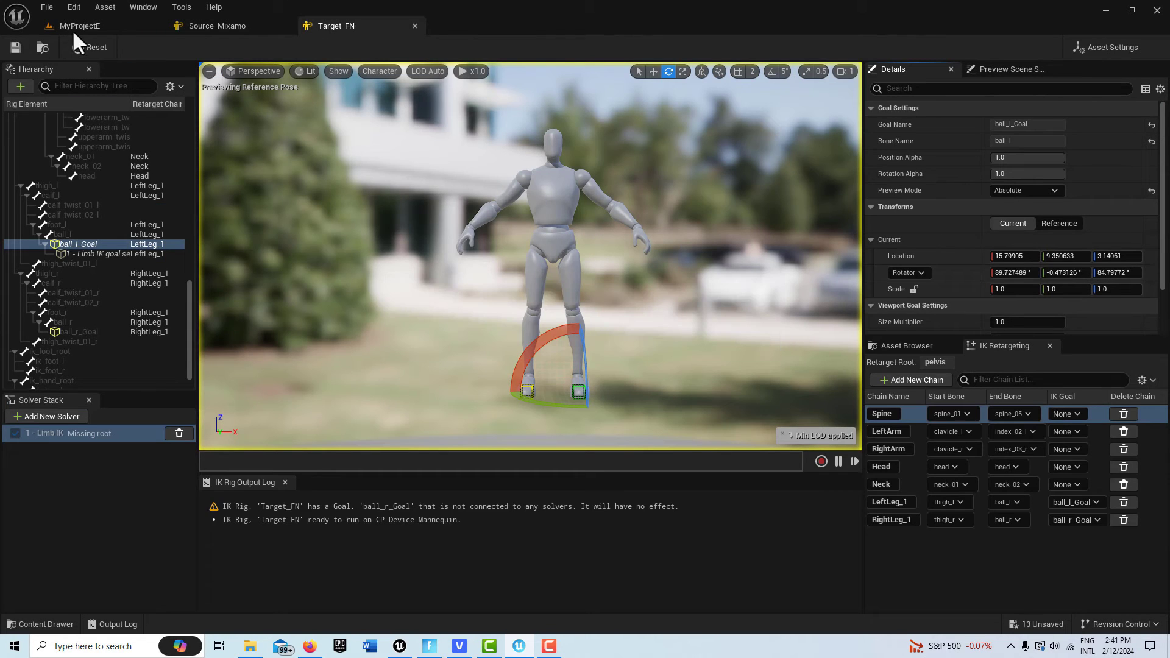
Create an IK Retargeter asset with the default name in the MyProjectE content folder and open it for editing
left_click(88, 26)
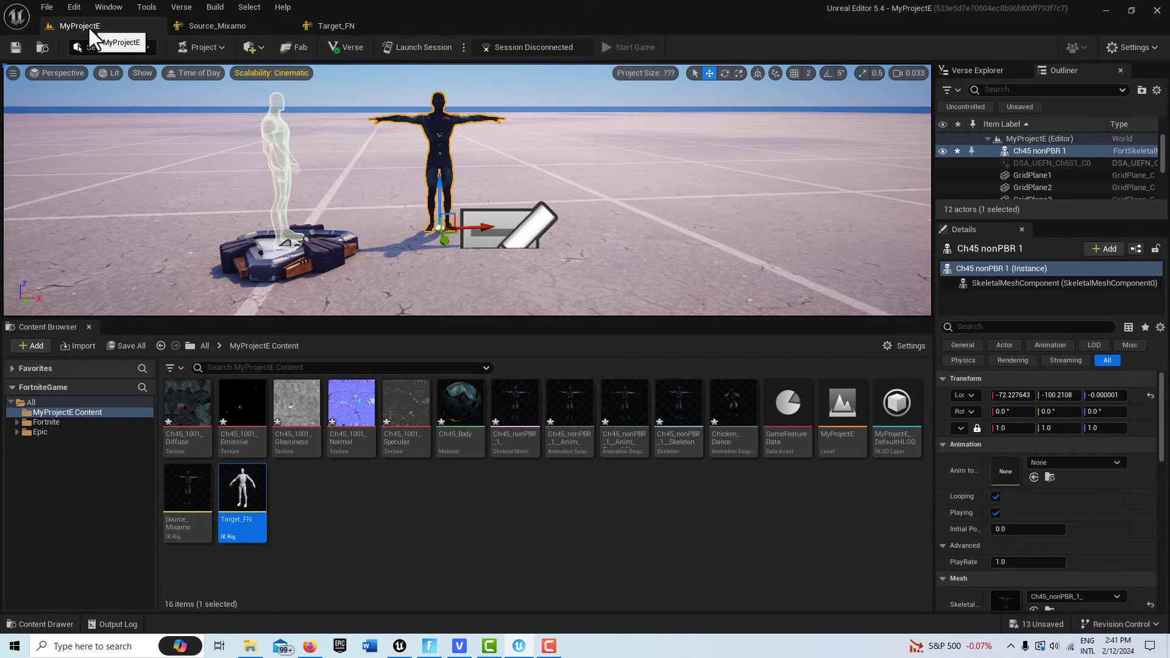
right_click(374, 499)
mouse_move(437, 327)
mouse_move(551, 332)
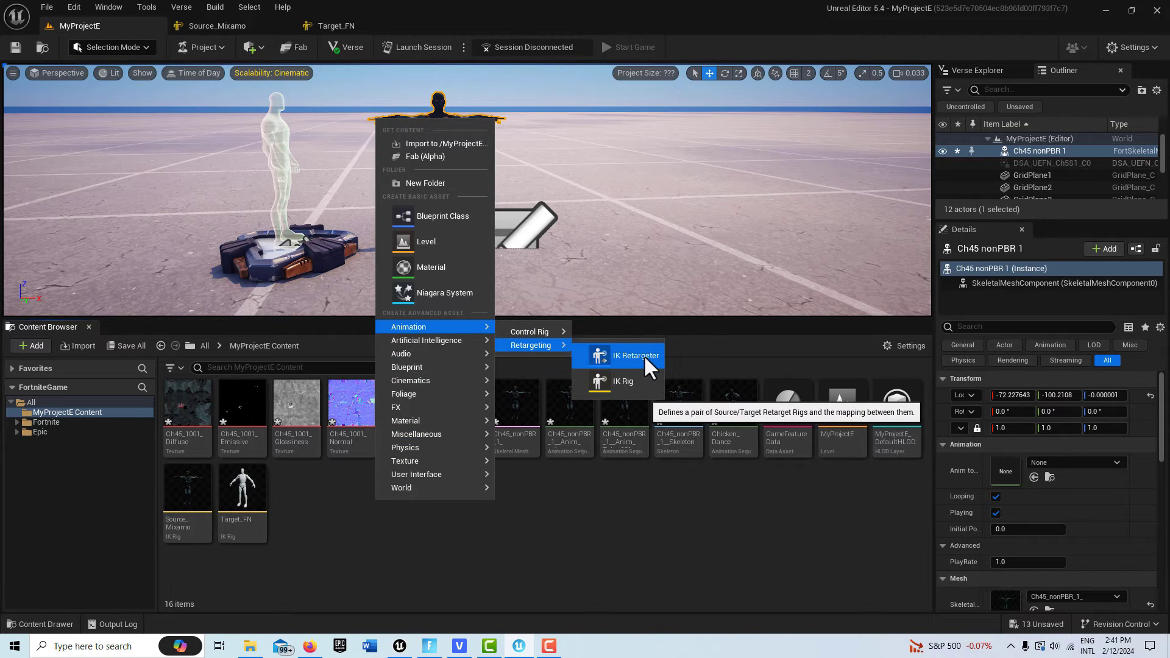
left_click(641, 356)
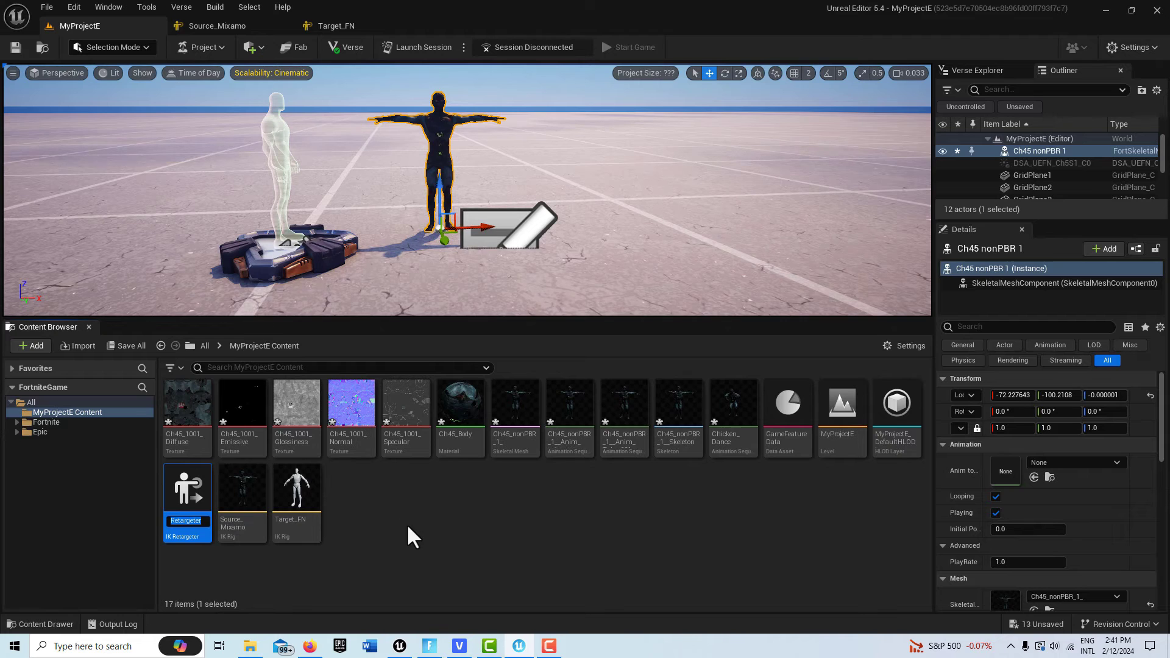
left_click(190, 487)
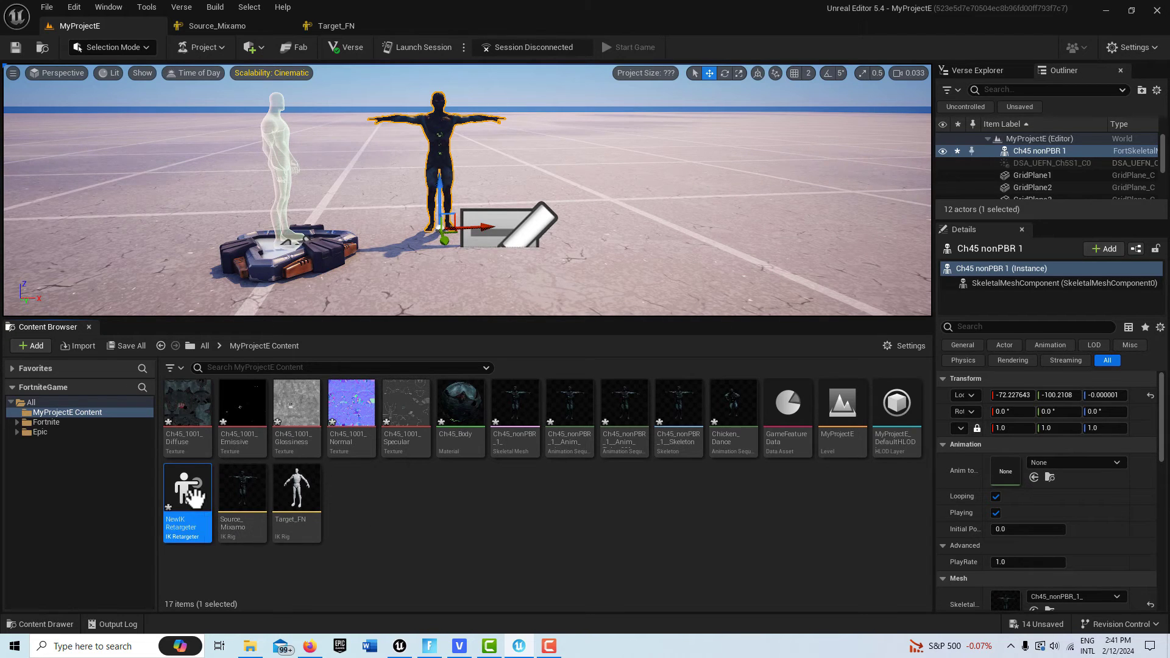
double_click(195, 495)
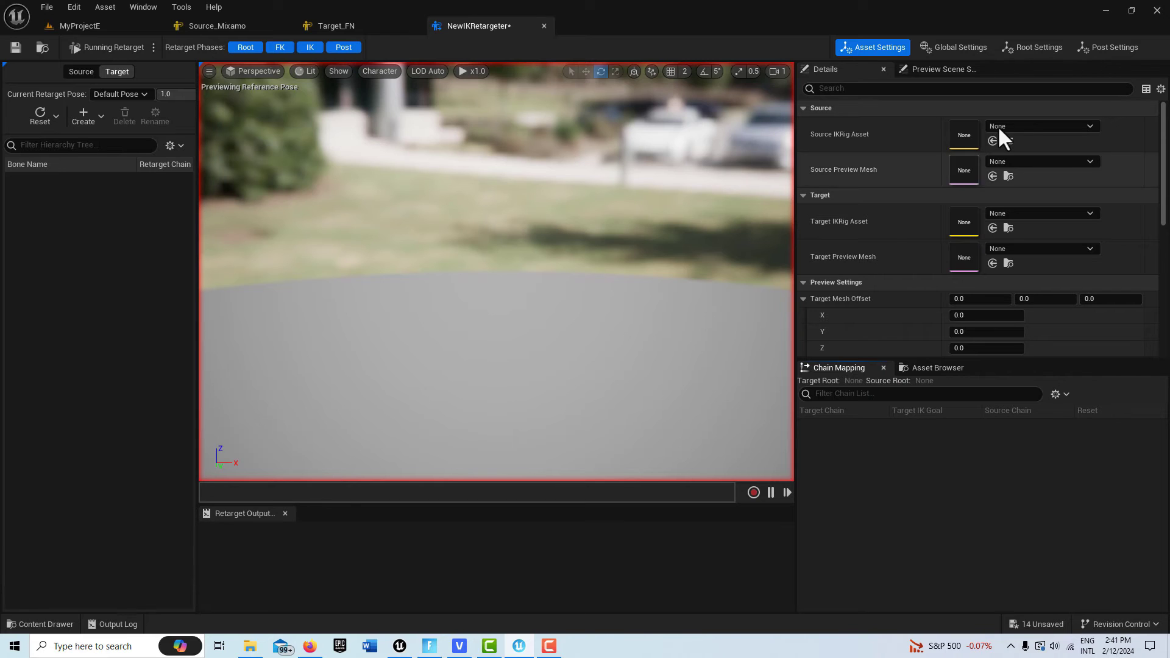
Assign Source_Mixamo as the retargeter's source IK Rig and Target_FN as its target IK Rig
left_click(1088, 125)
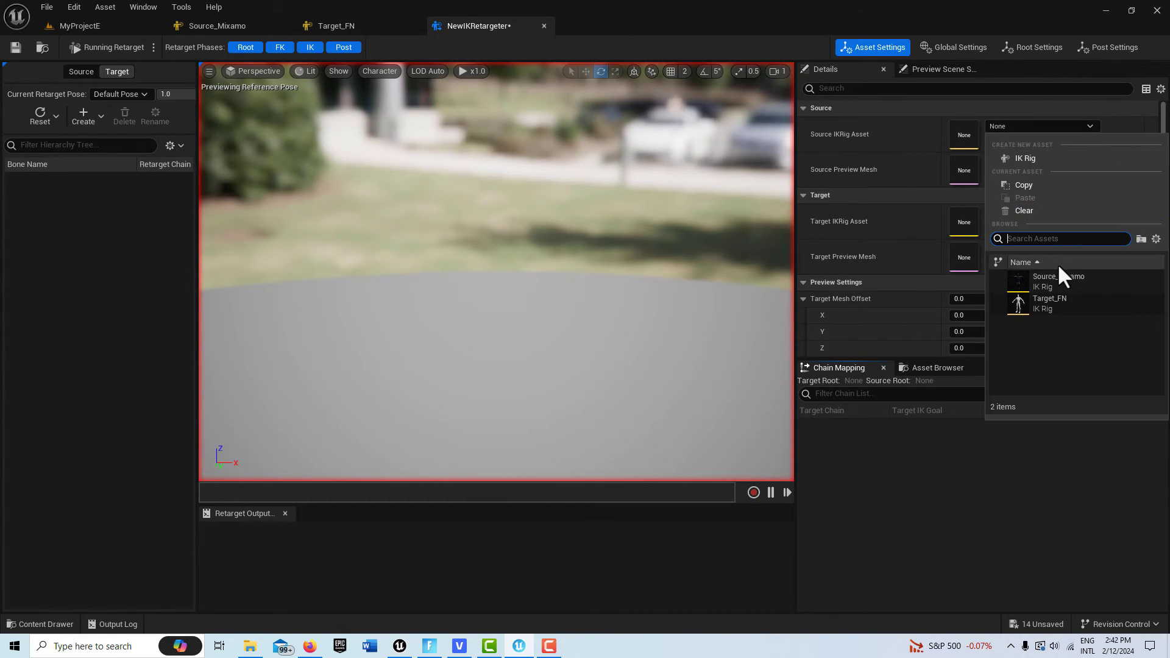
left_click(1059, 280)
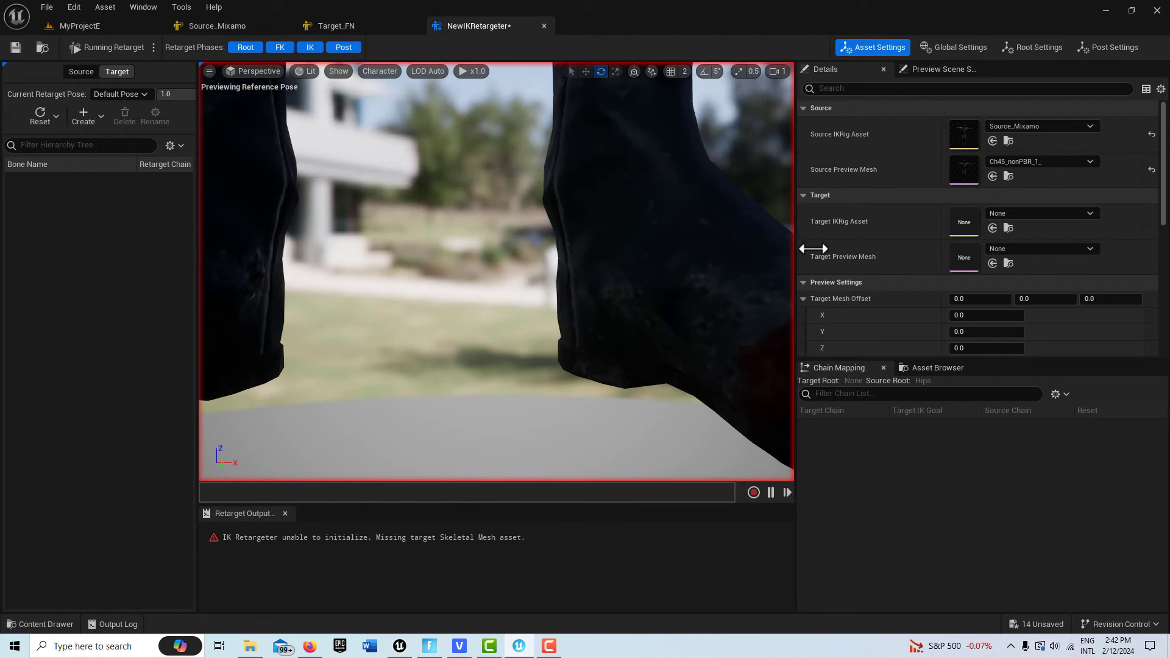
left_click(1087, 215)
left_click(1067, 391)
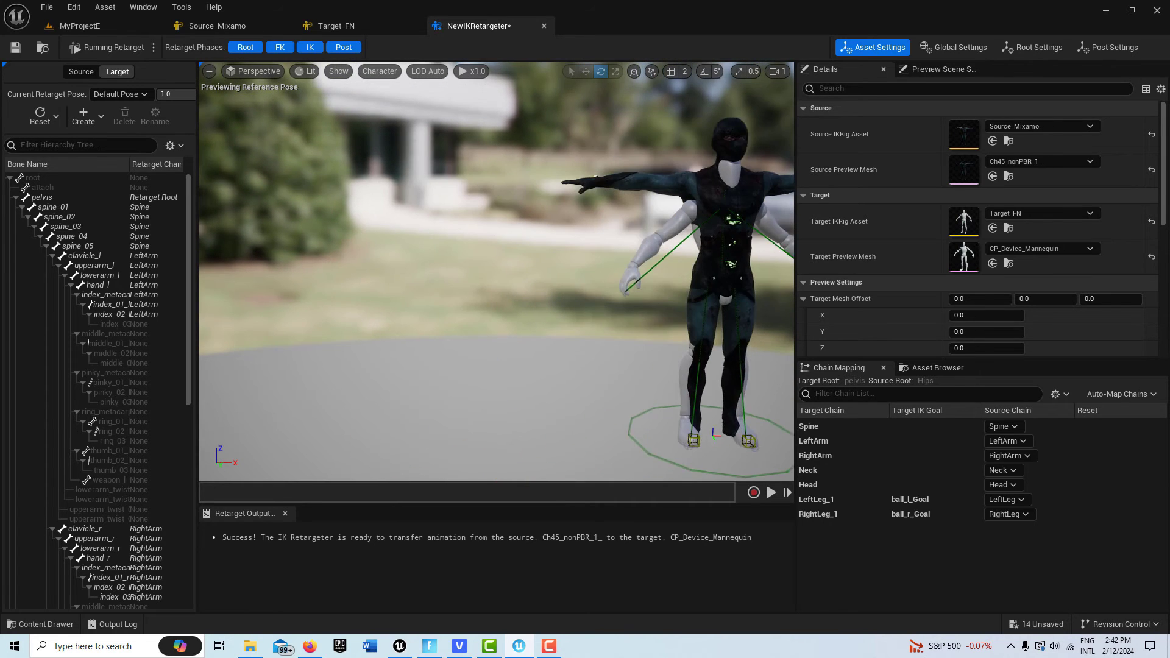
right_click_drag(579, 271, 640, 268)
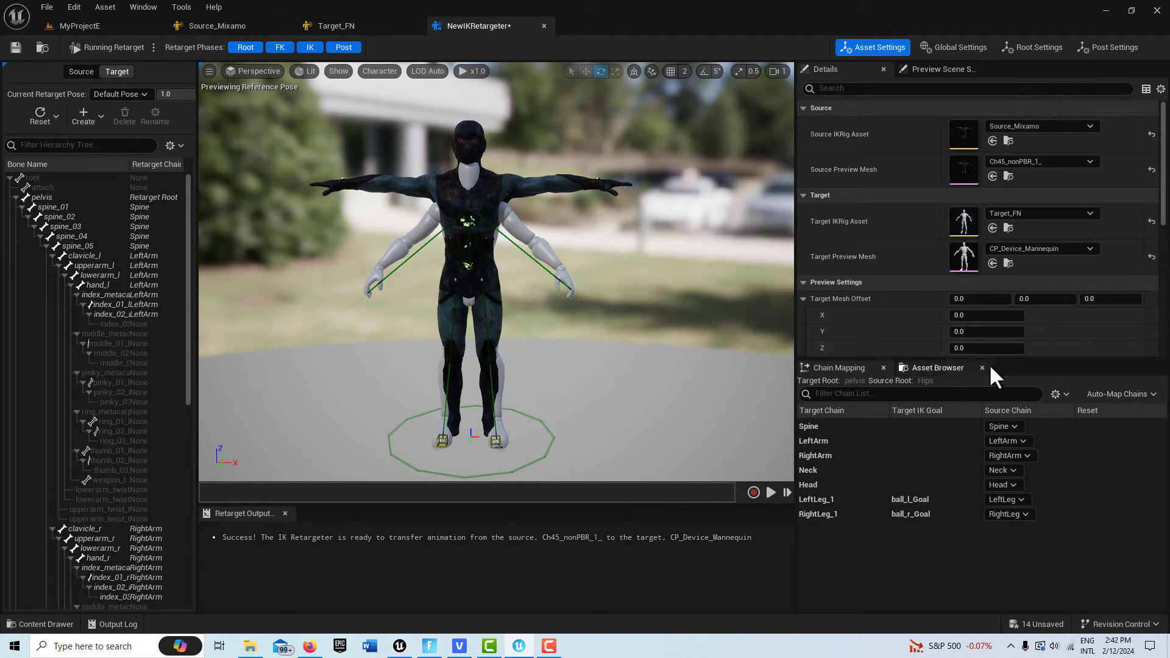
Set the Target Mesh Scale to 1.1 and compare the overlaid source and target characters up close
left_click_drag(1004, 359, 1001, 410)
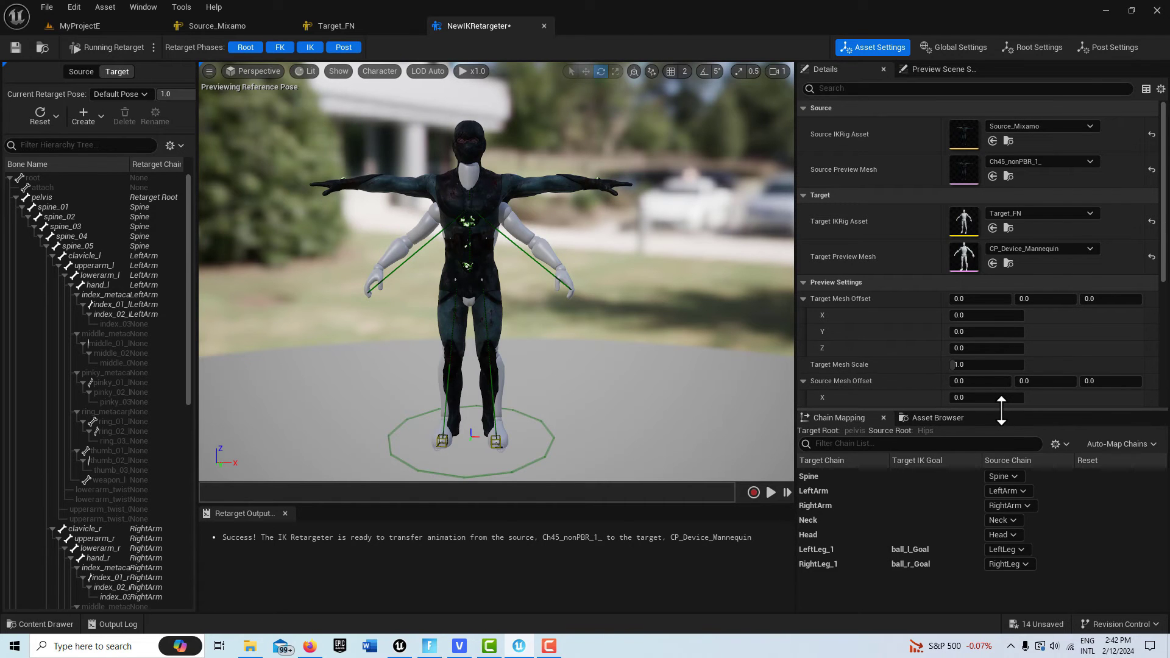
left_click(977, 366)
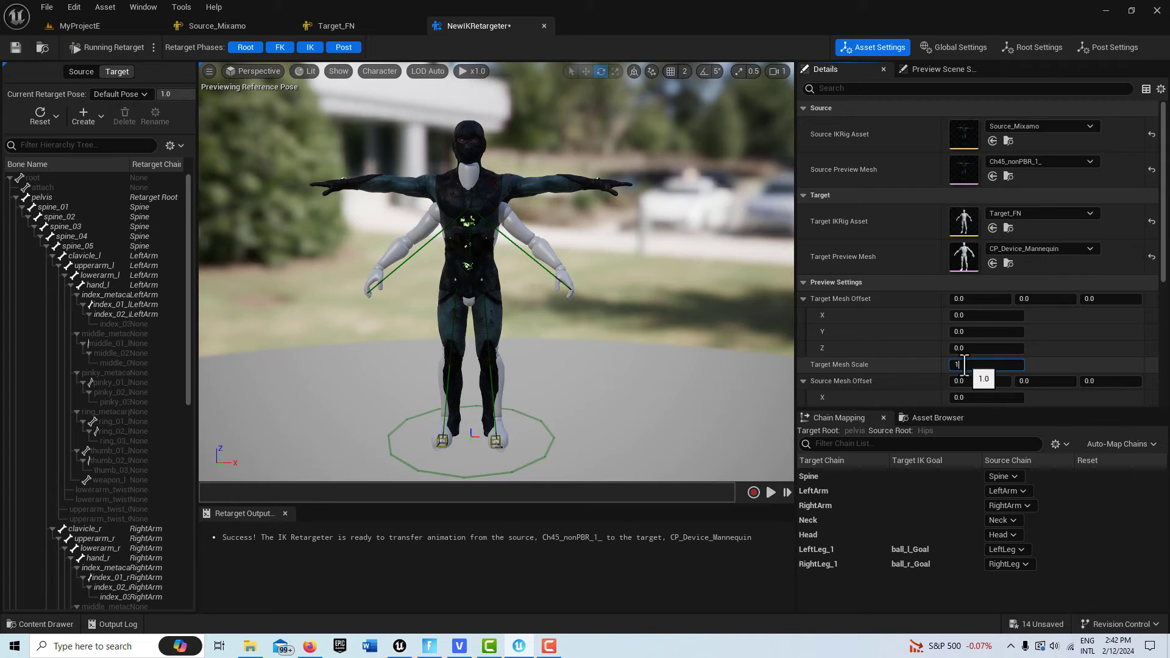
type("1.1")
key("Return")
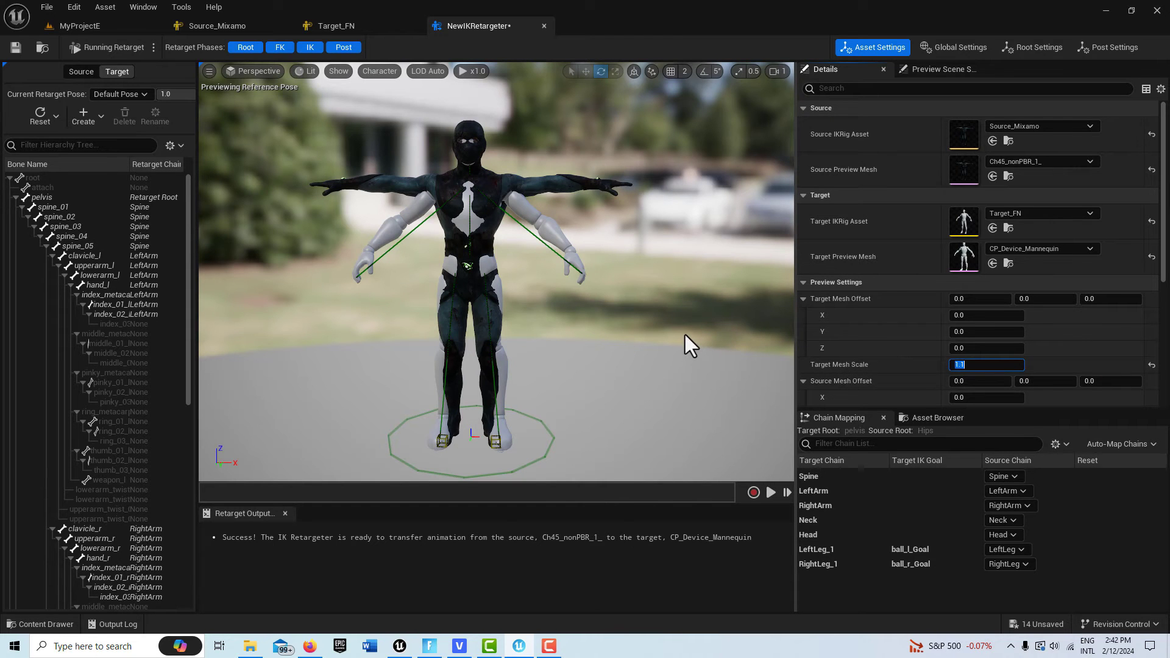
right_click_drag(670, 321, 616, 347)
key("f")
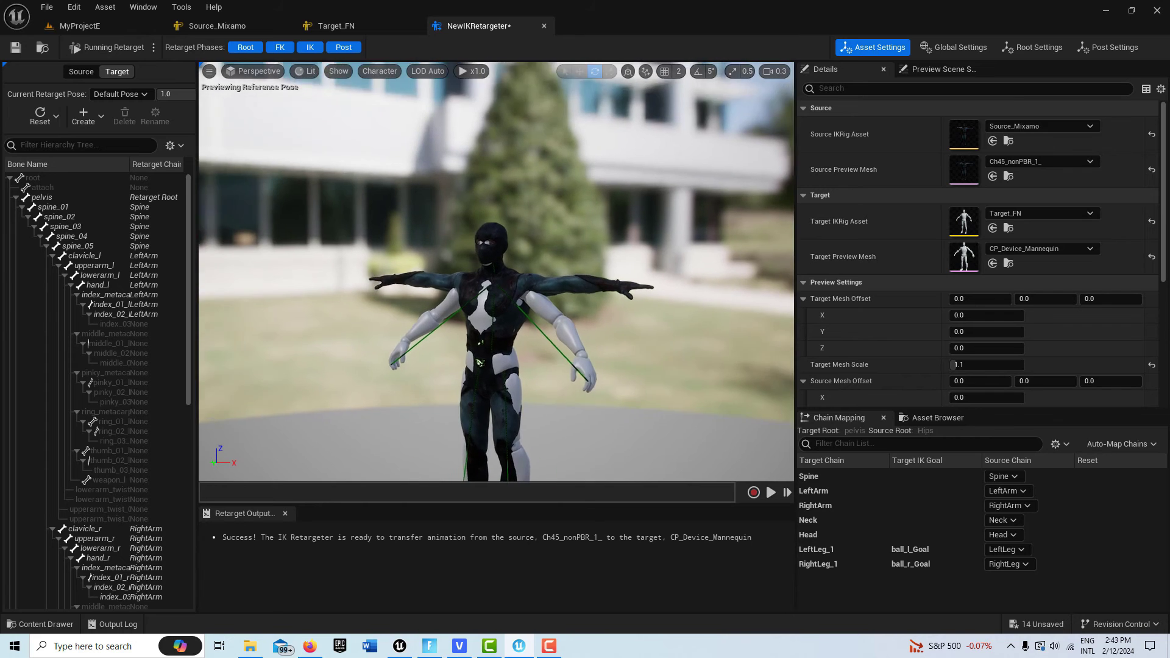
key("w")
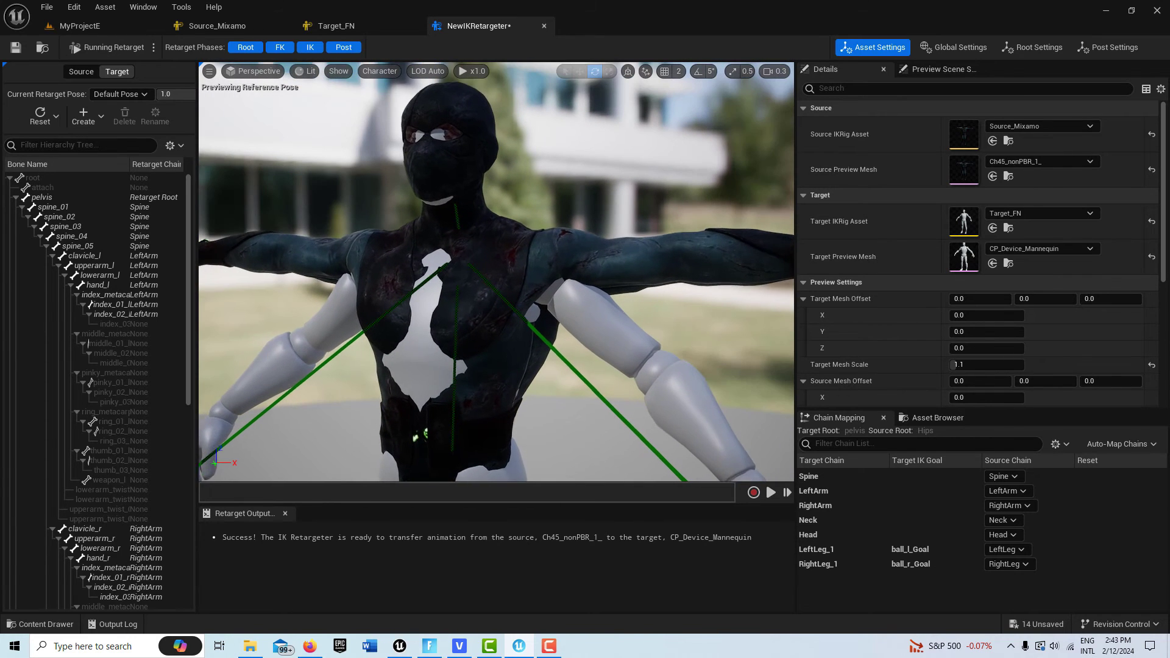
key("s")
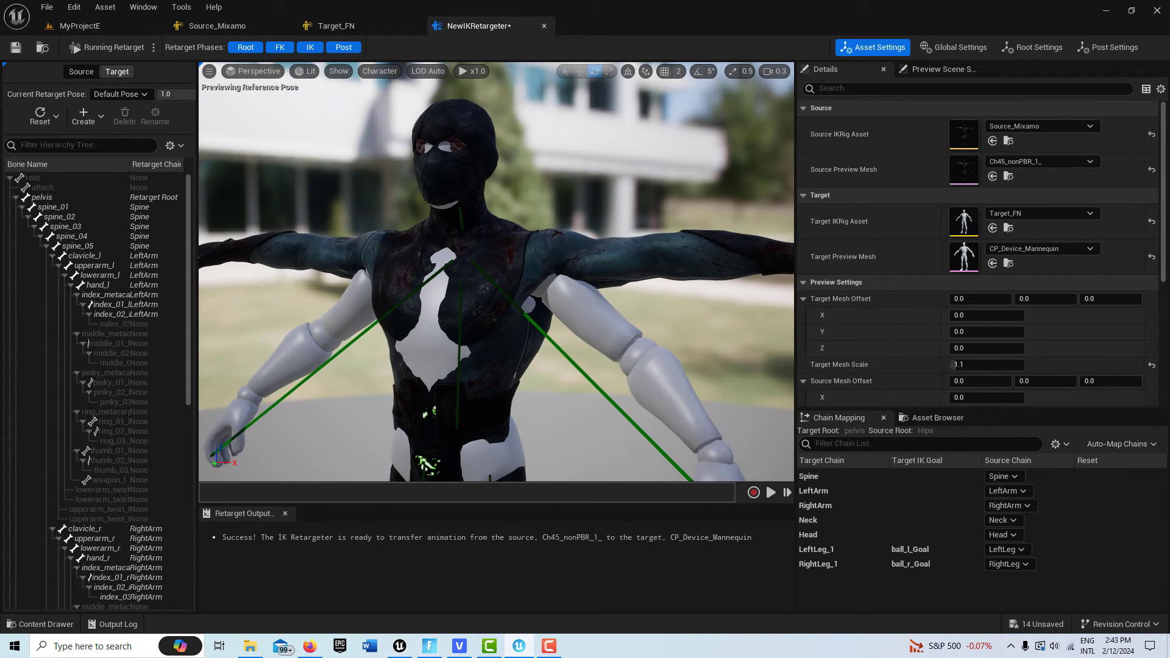
Set the Target Mesh Scale to 1.11 and check the overlap from the front
left_click(972, 366)
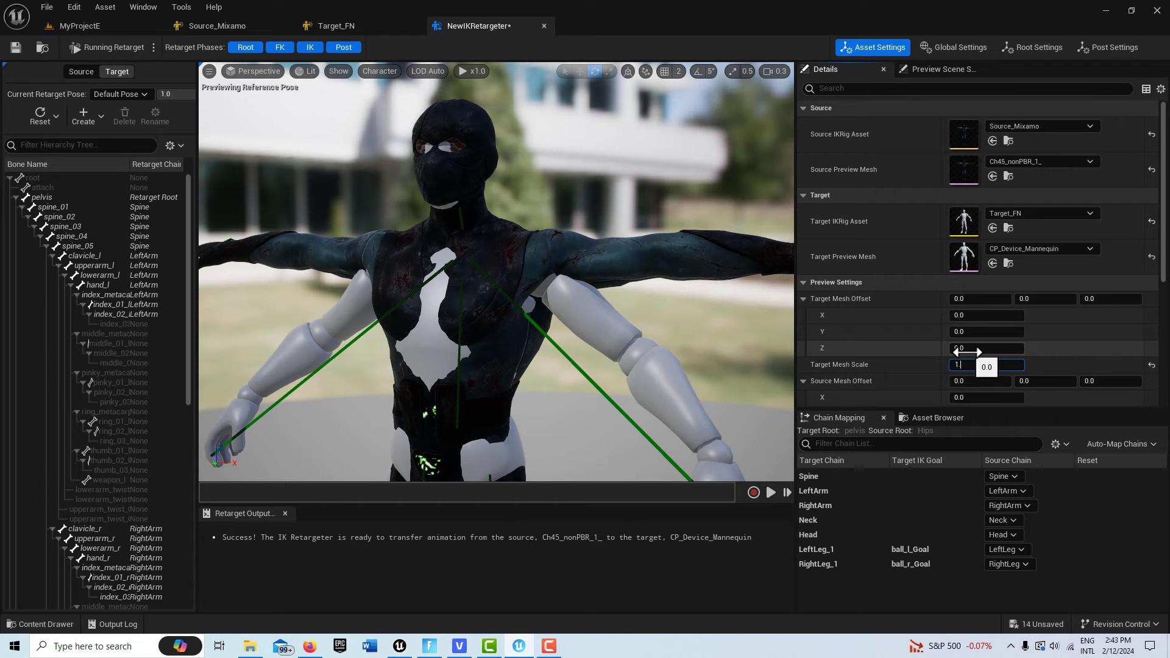
key("Return")
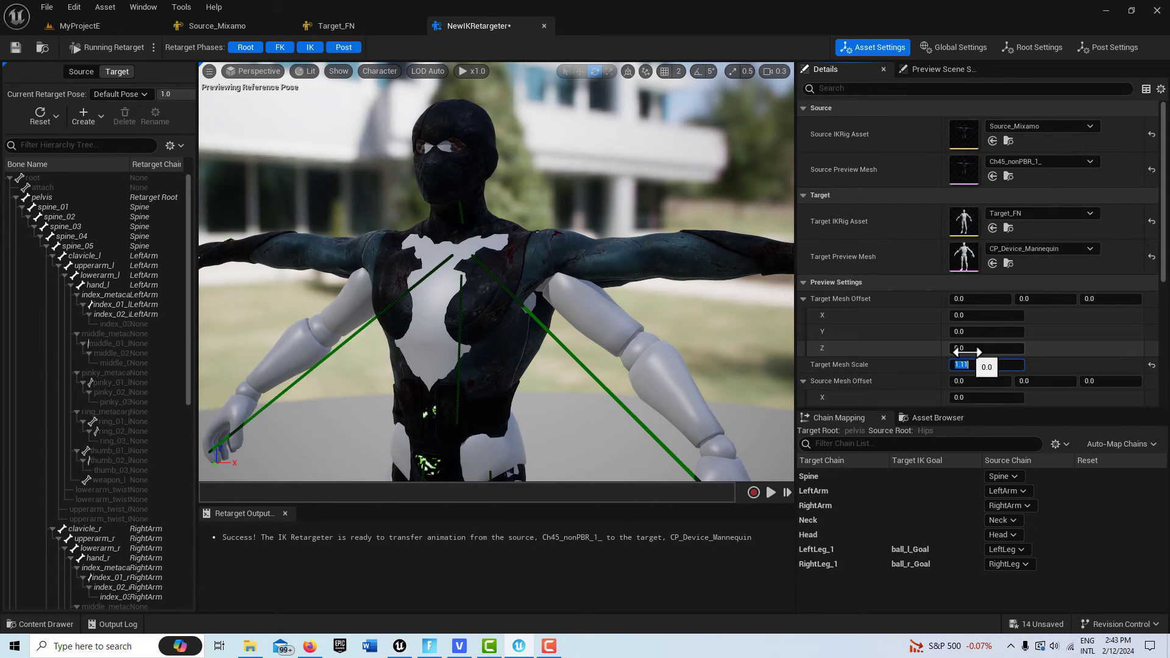
mouse_move(626, 397)
left_mouse_down()
mouse_move(548, 390)
mouse_move(616, 384)
mouse_move(610, 403)
left_mouse_up()
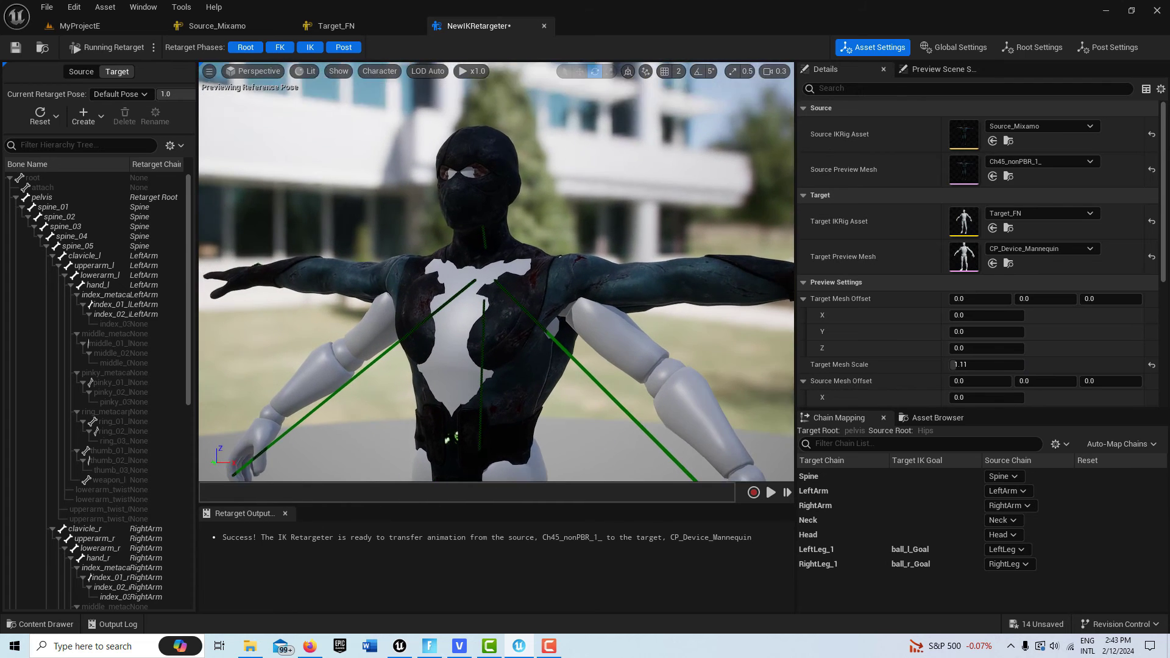
mouse_move(609, 402)
right_mouse_down()
mouse_move(615, 473)
mouse_move(612, 427)
mouse_move(591, 420)
mouse_move(622, 415)
mouse_move(613, 417)
right_mouse_up()
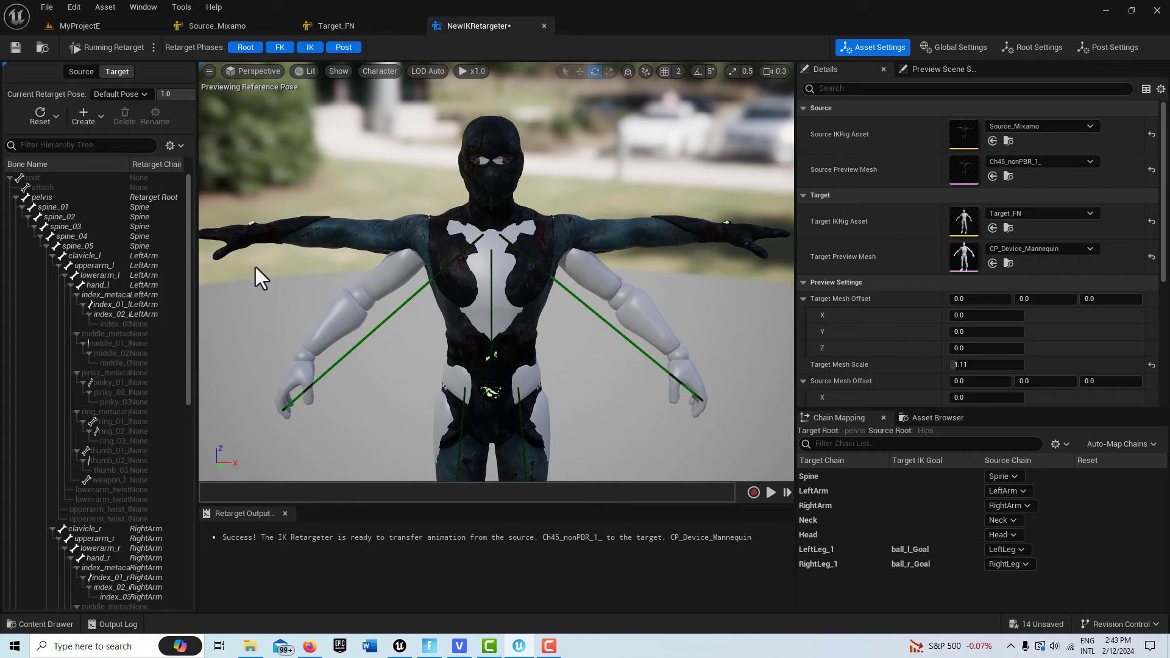
In Edit Retarget Pose mode, raise the target's arms by rotating upperarm_l about 47° and upperarm_r about 46.5° around Y
left_click(155, 47)
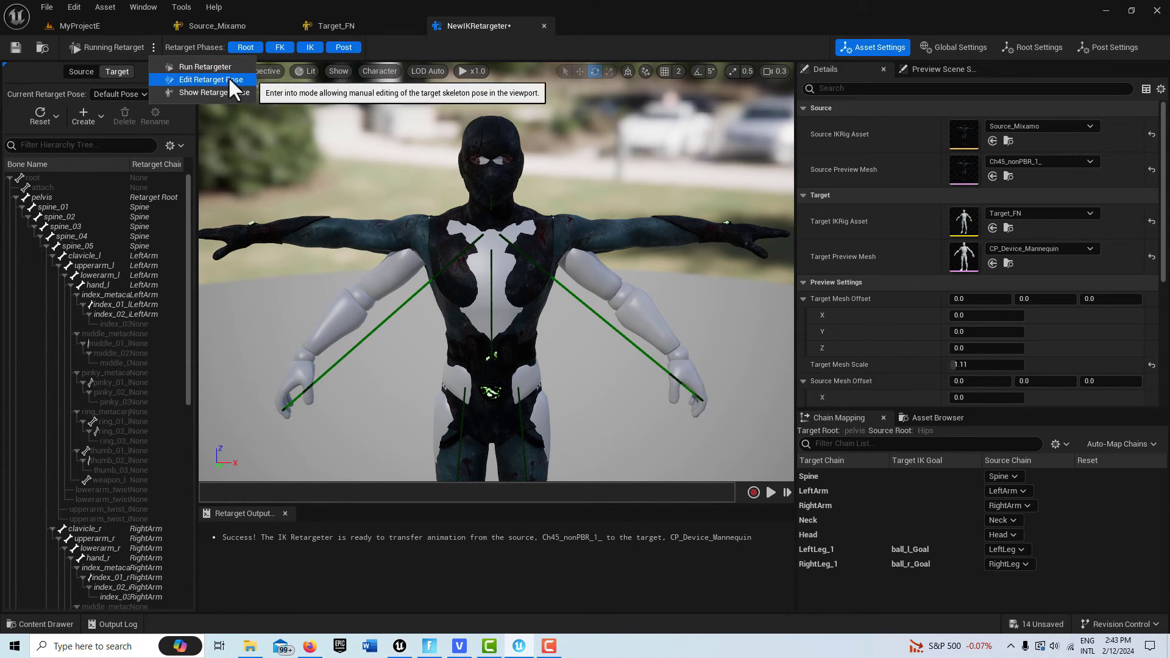
left_click(228, 80)
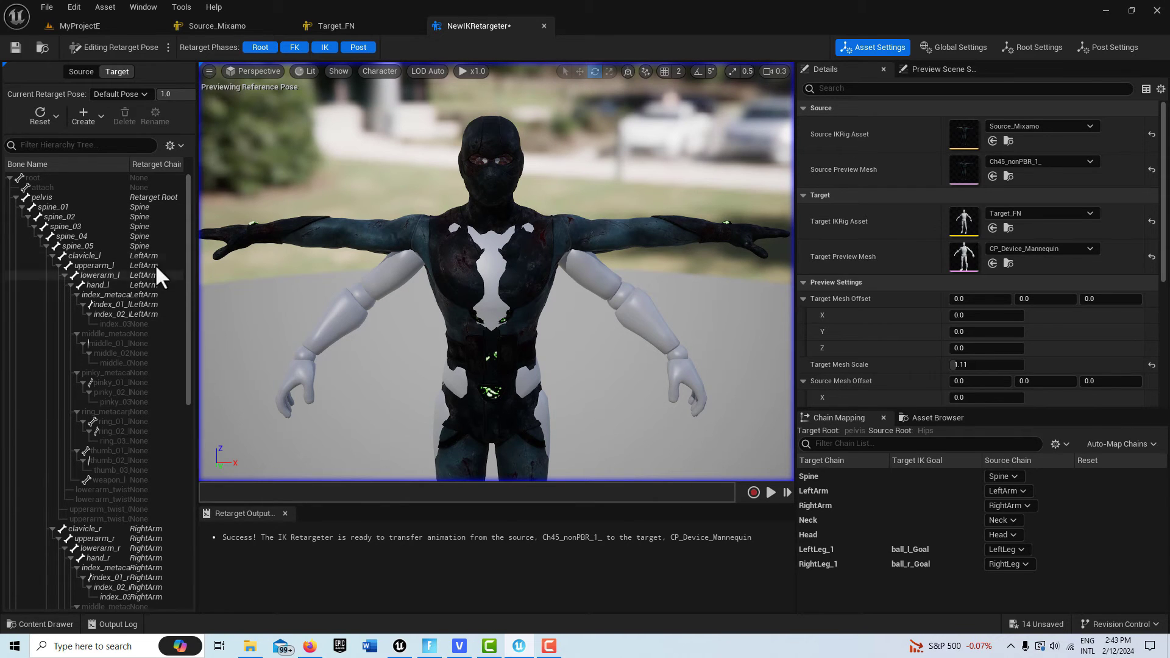
left_click(108, 268)
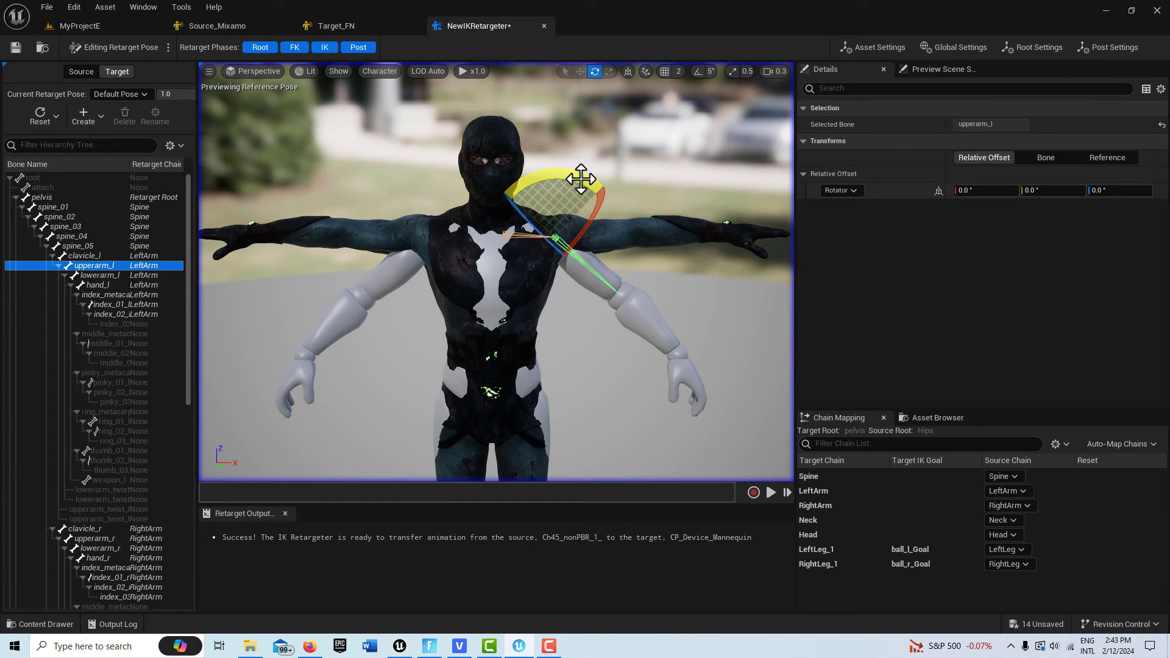
left_click_drag(580, 179, 614, 305)
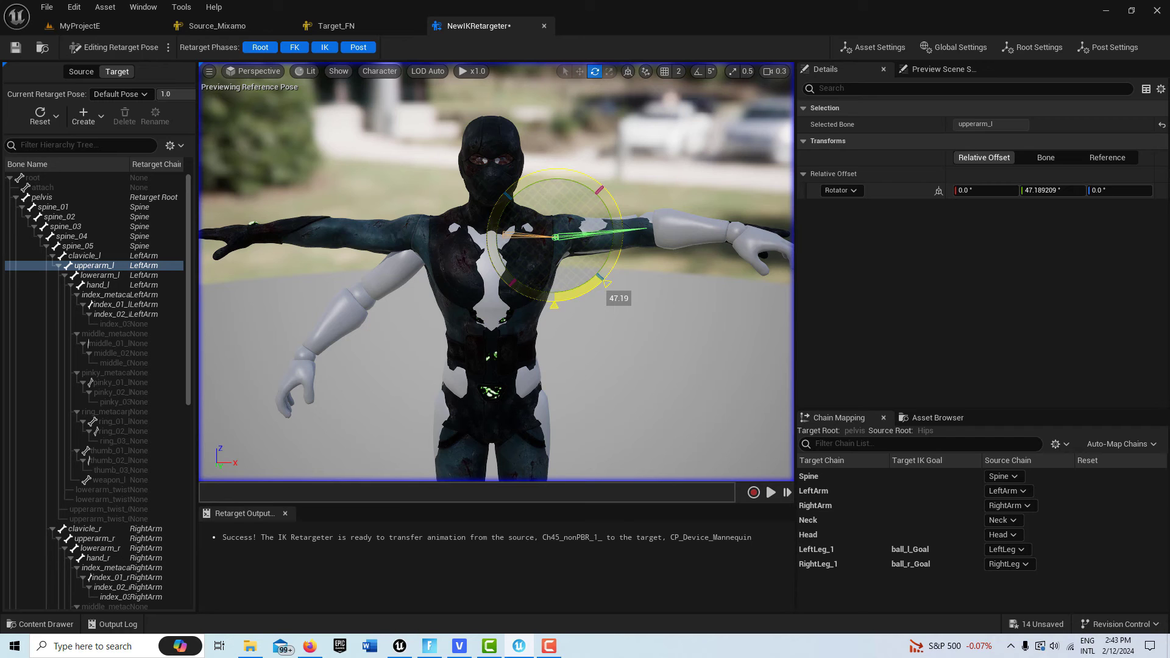
left_click_drag(614, 305, 614, 303)
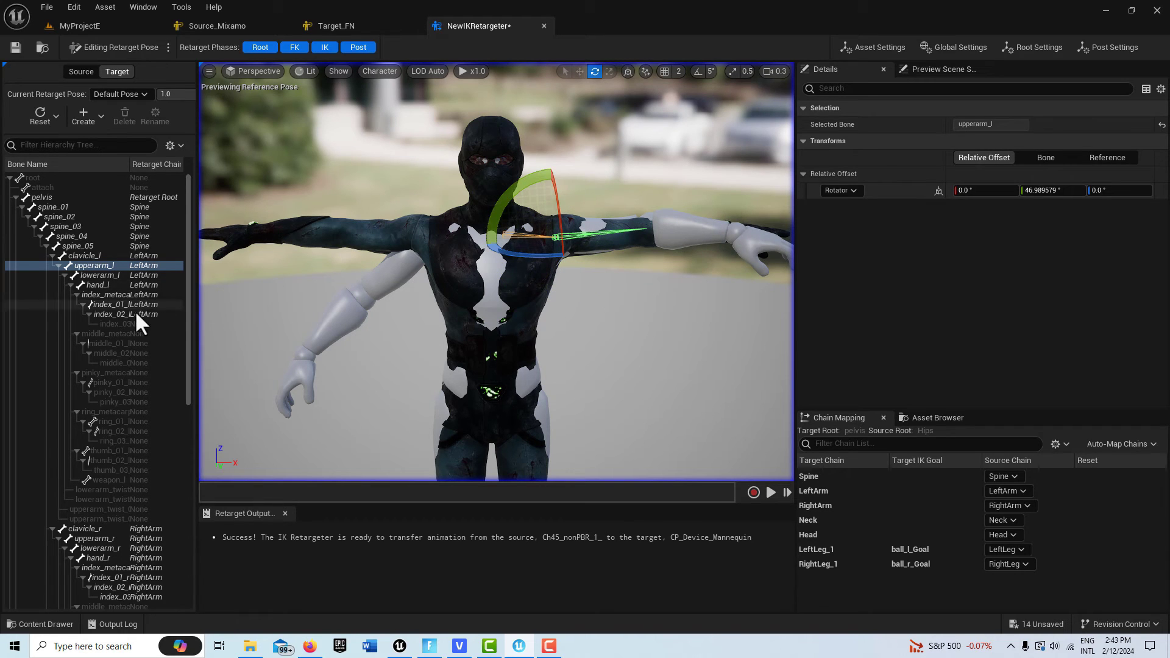
left_click(105, 540)
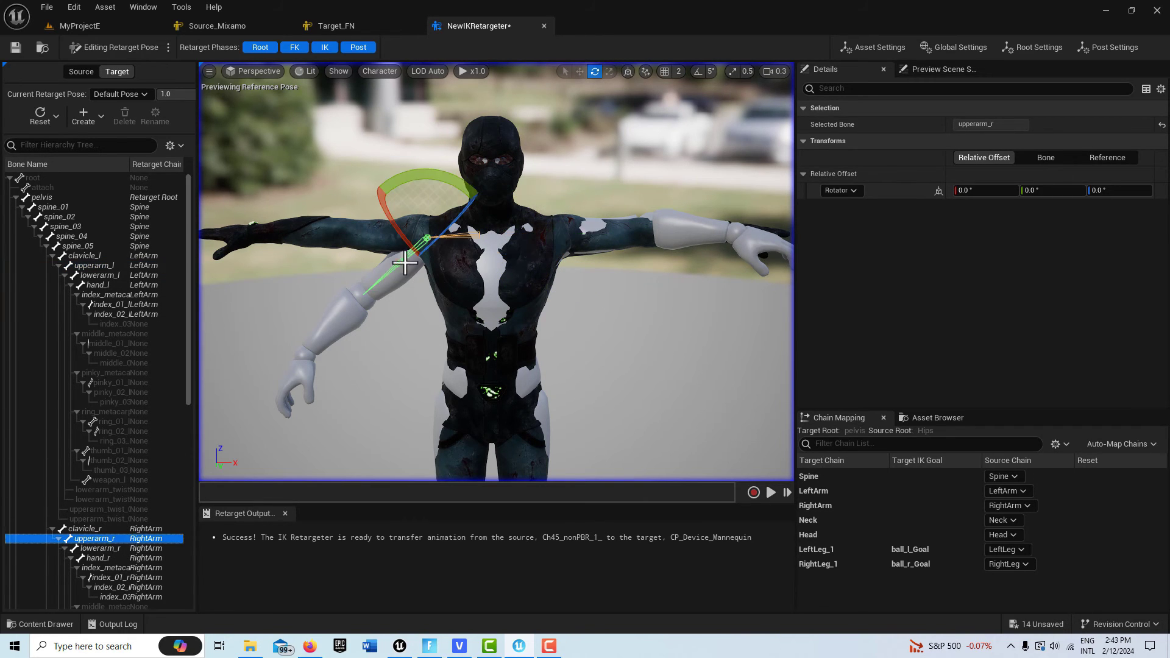
mouse_move(439, 162)
left_mouse_down()
mouse_move(472, 186)
mouse_move(437, 160)
left_mouse_up()
Straighten the target's right forearm by rotating lowerarm_r about -25.6° around Z
right_click_drag(617, 306, 609, 273)
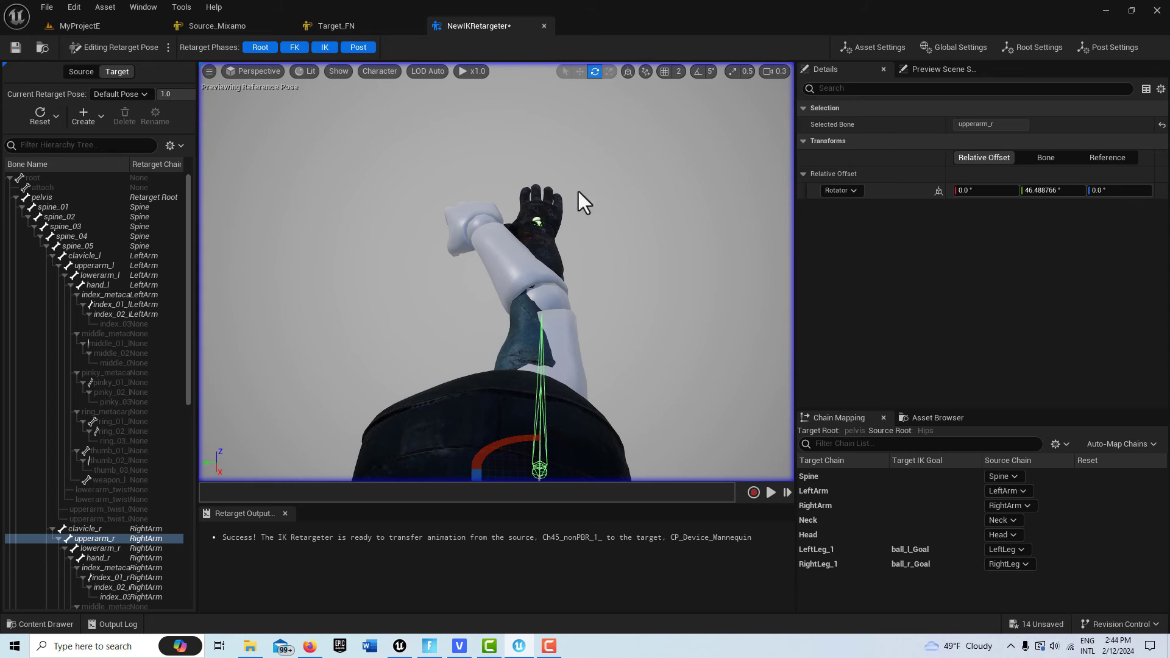
left_click(98, 274)
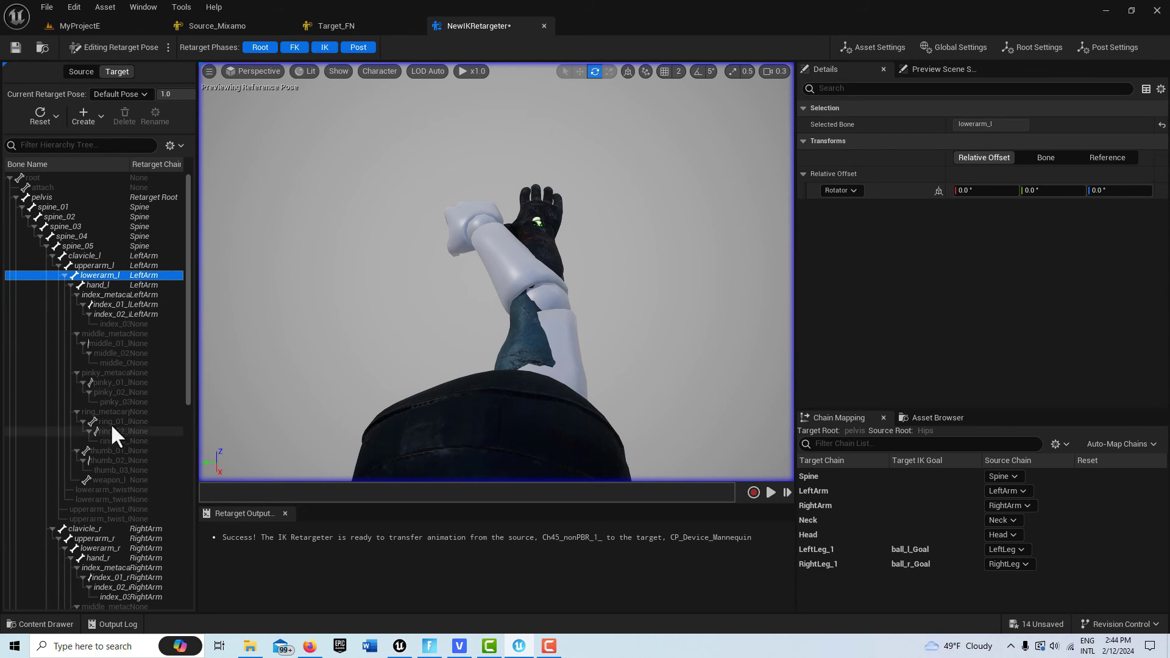
left_click(101, 548)
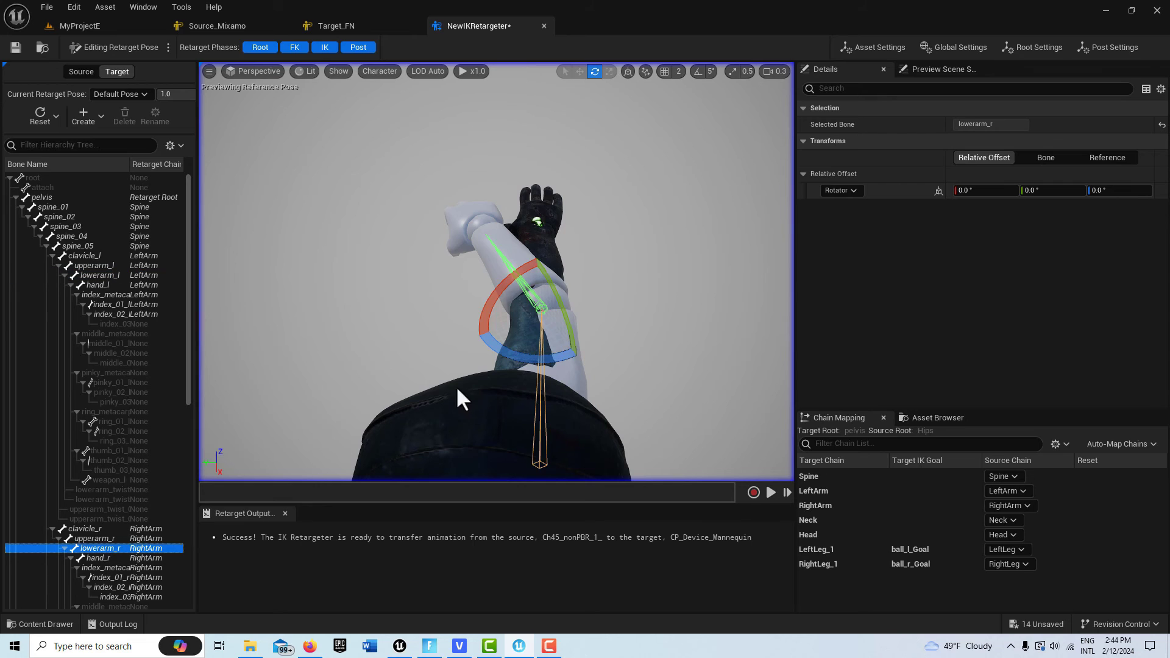
left_click_drag(557, 353, 579, 359)
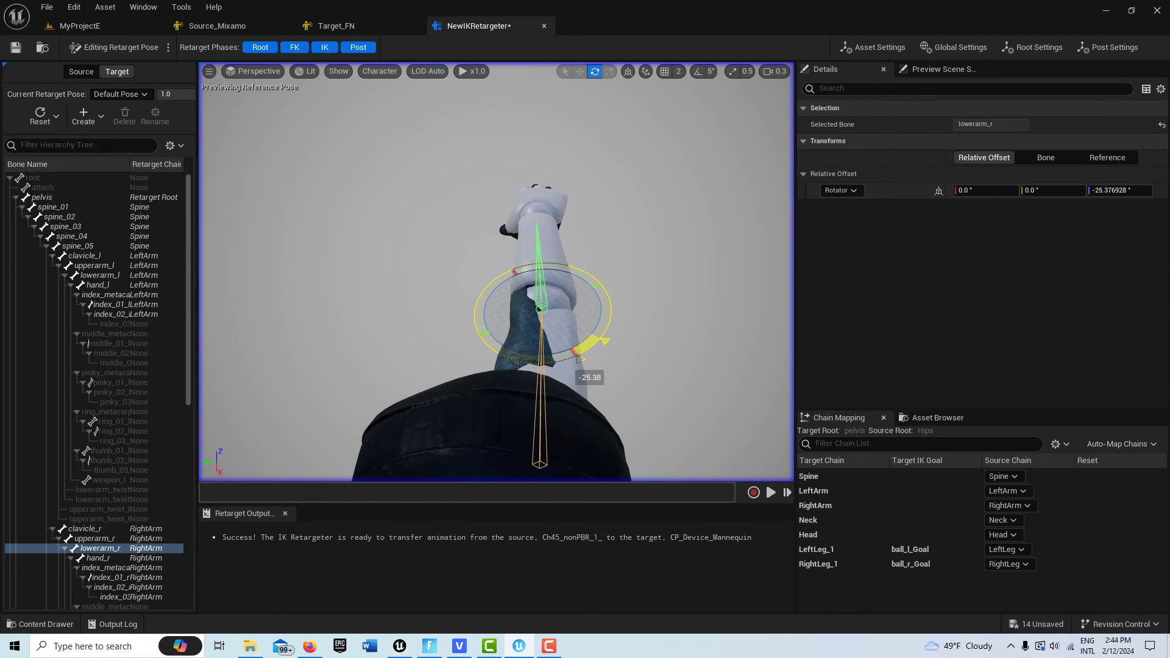
left_click_drag(578, 359, 579, 359)
Align the target's left forearm with the source by rotating lowerarm_l about -25.2° around Z and -3.1° around Y
right_click_drag(440, 322, 567, 274)
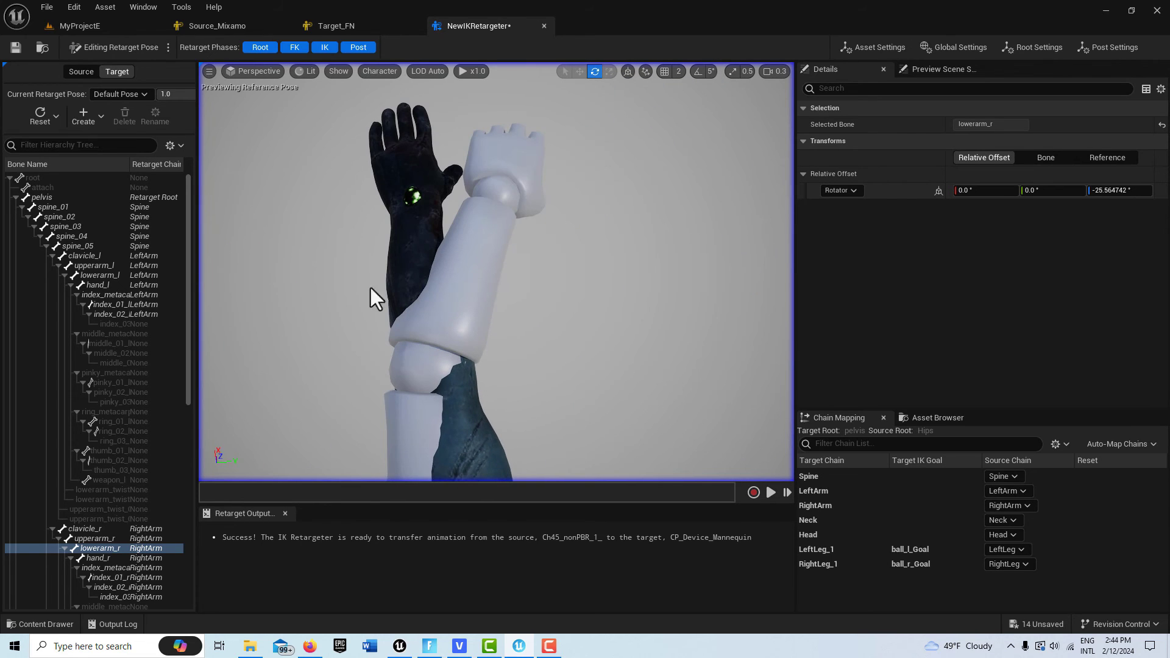
left_click(105, 275)
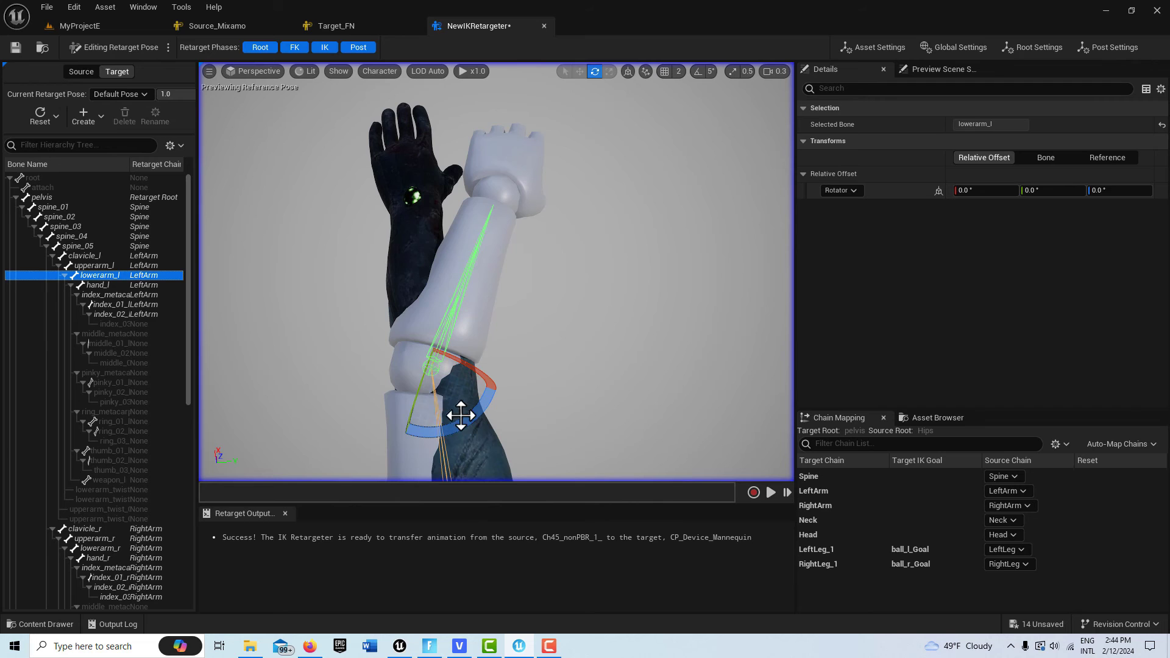
left_click_drag(461, 416, 456, 302)
mouse_move(455, 303)
right_mouse_down()
mouse_move(548, 244)
mouse_move(472, 282)
mouse_move(466, 305)
mouse_move(473, 282)
mouse_move(464, 288)
right_mouse_up()
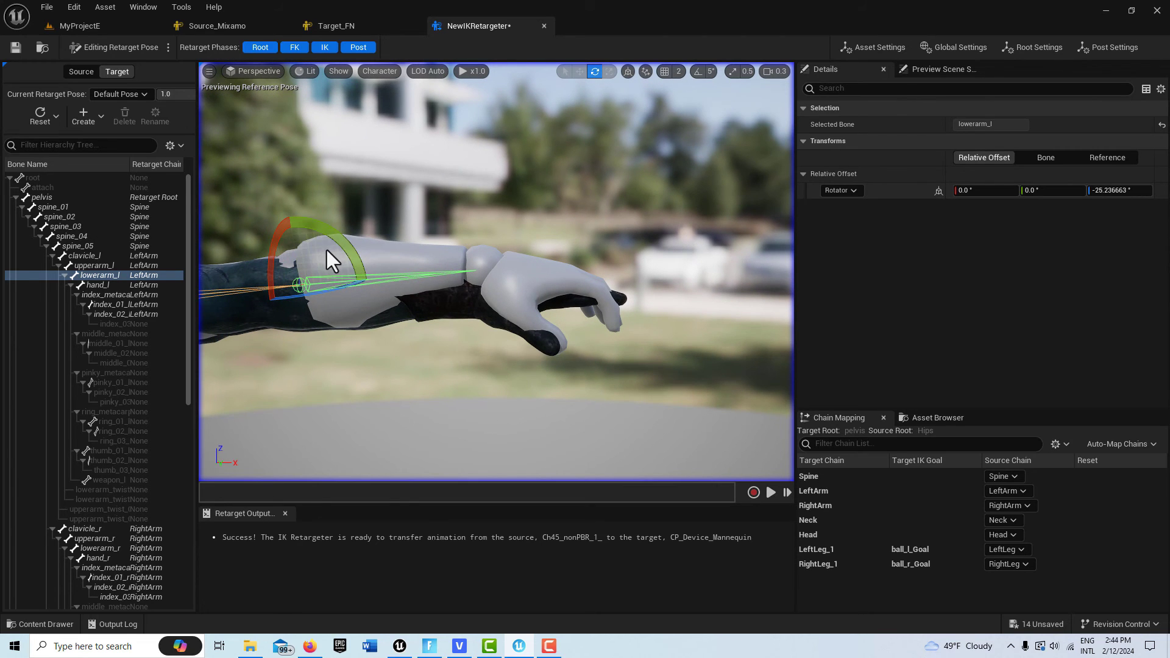
left_click_drag(332, 240, 333, 244)
right_click_drag(497, 274, 262, 248)
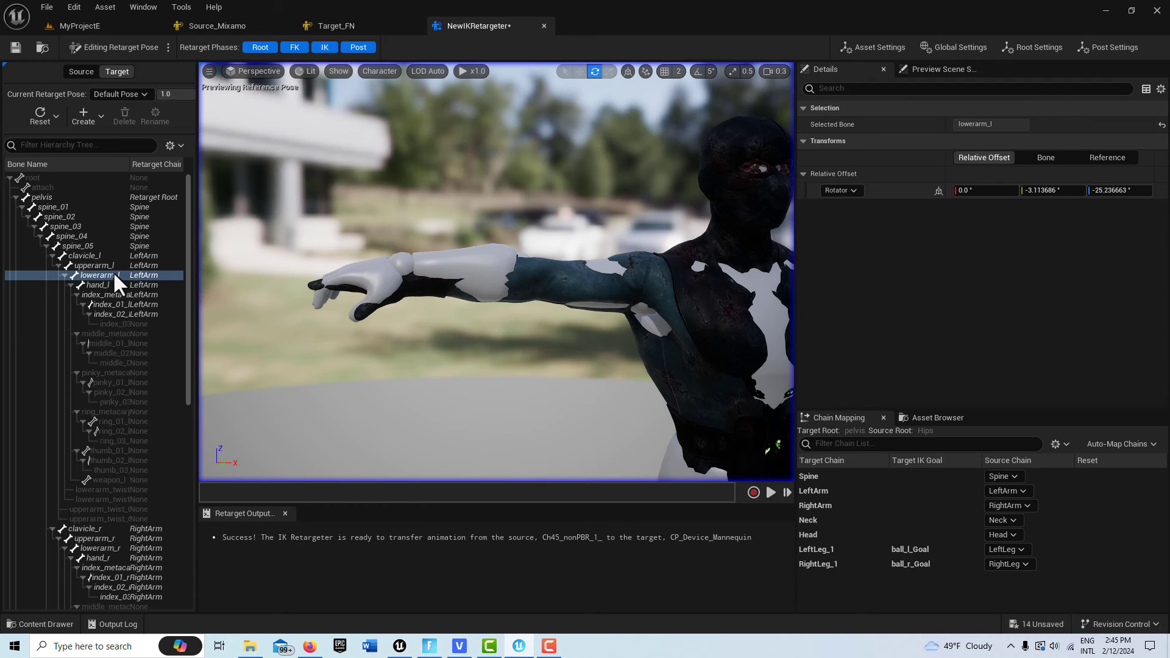
Fine-tune the target's right arm by rotating lowerarm_r to about -2.1° and upperarm_r to about 45.6° around Y
left_click(100, 548)
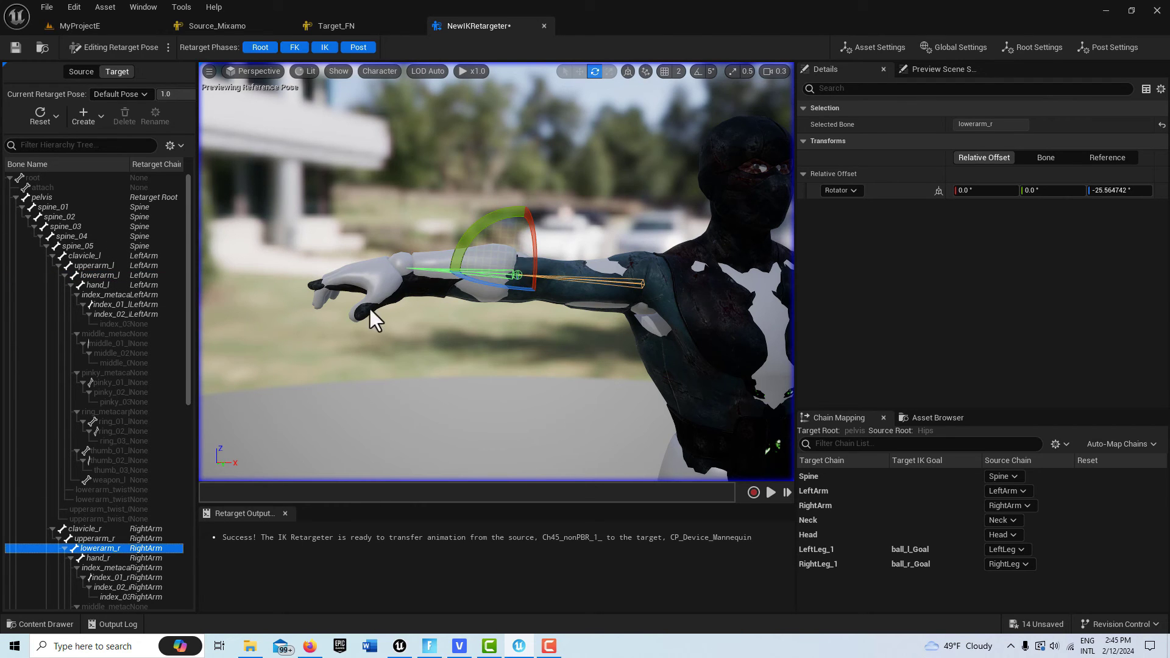
left_click_drag(497, 229, 493, 218)
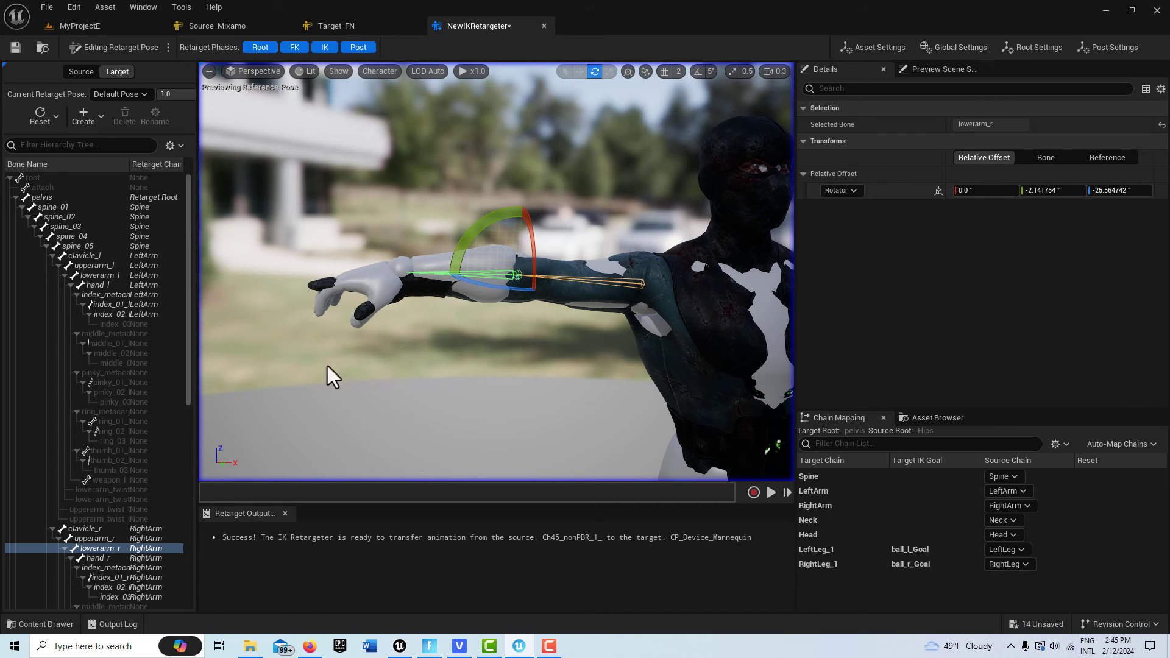
left_click(113, 539)
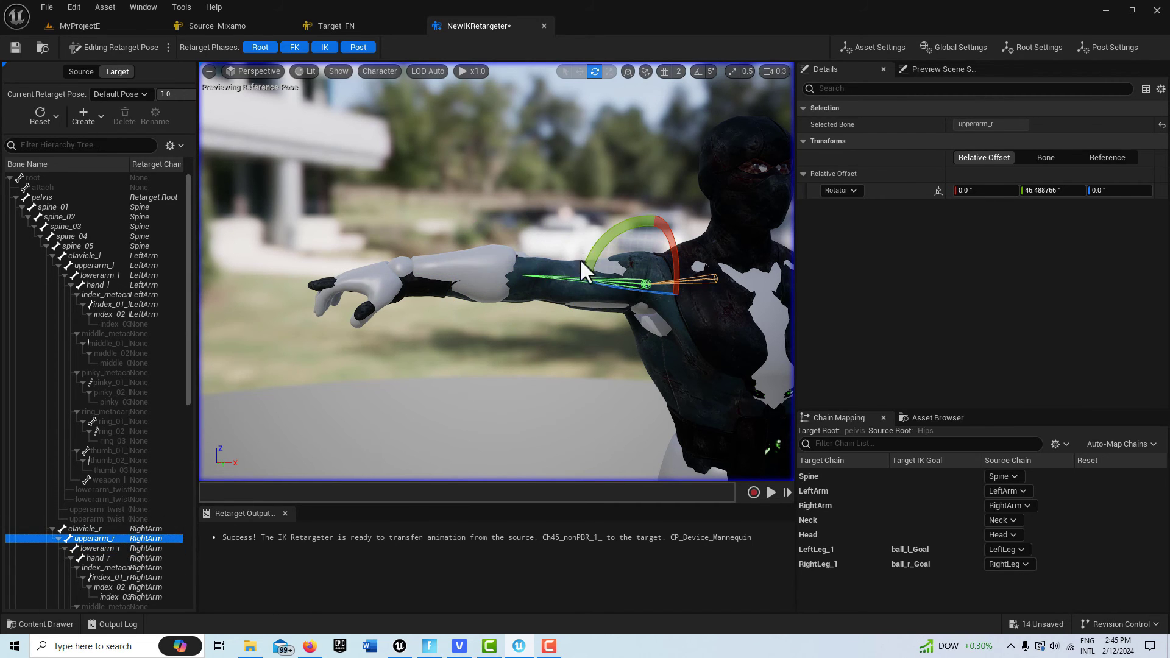
left_click_drag(609, 237, 616, 235)
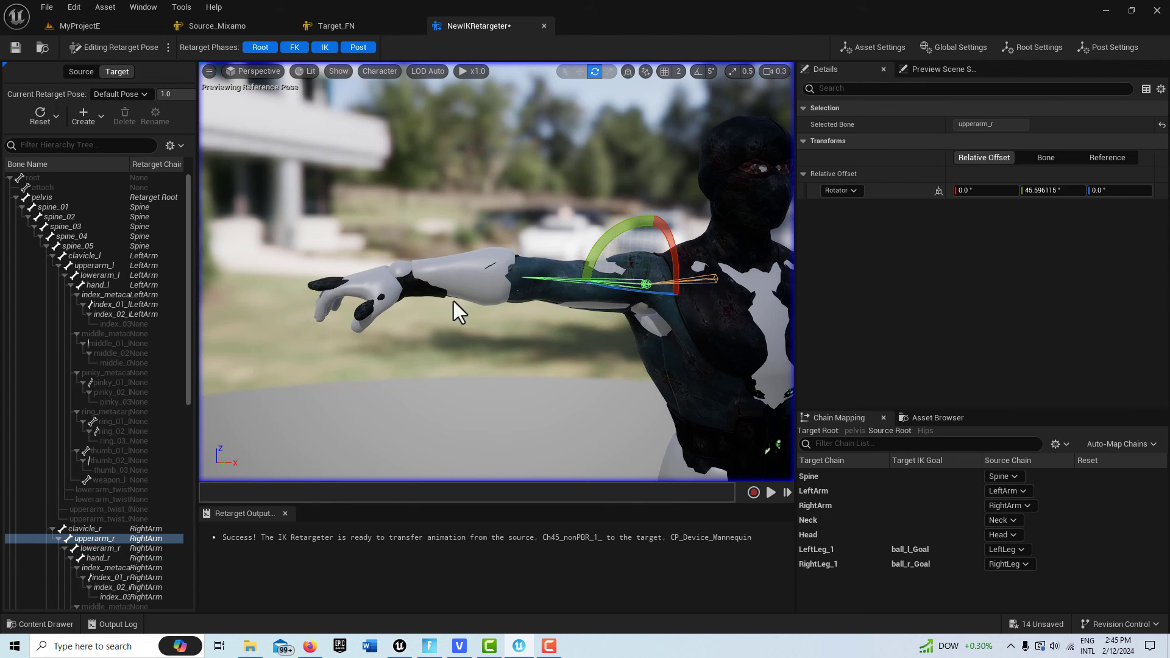
Level the target's right hand with the source hand by rotating hand_r about 10.7° around Z
left_click(106, 558)
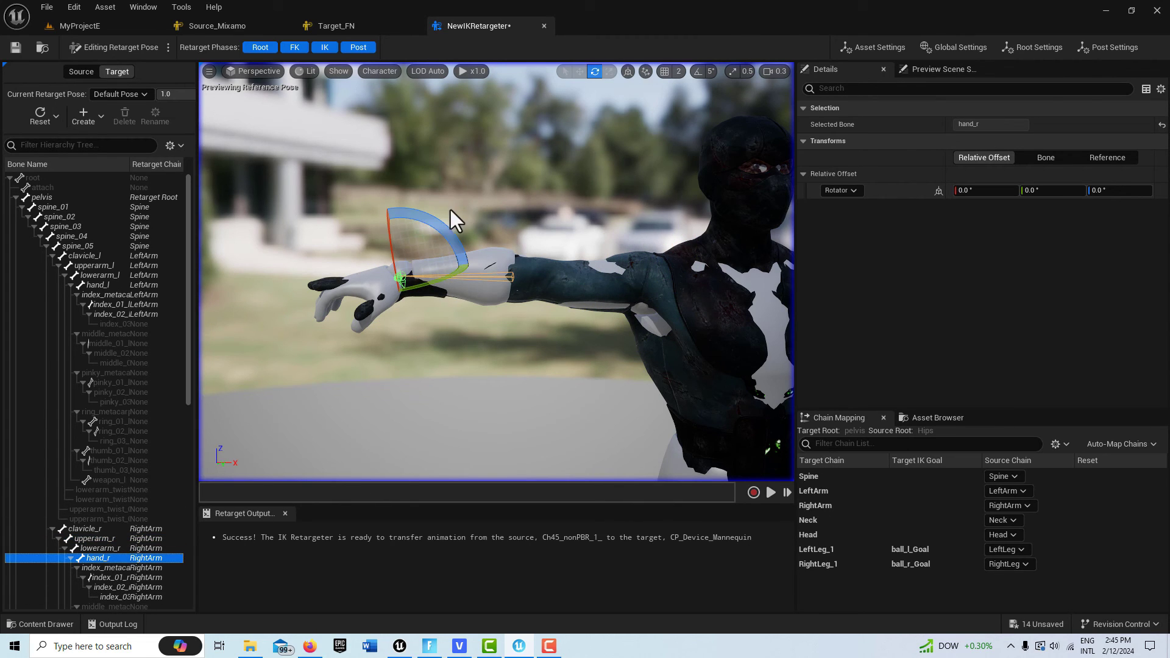
left_click_drag(431, 222, 472, 263)
right_click_drag(473, 263, 559, 396)
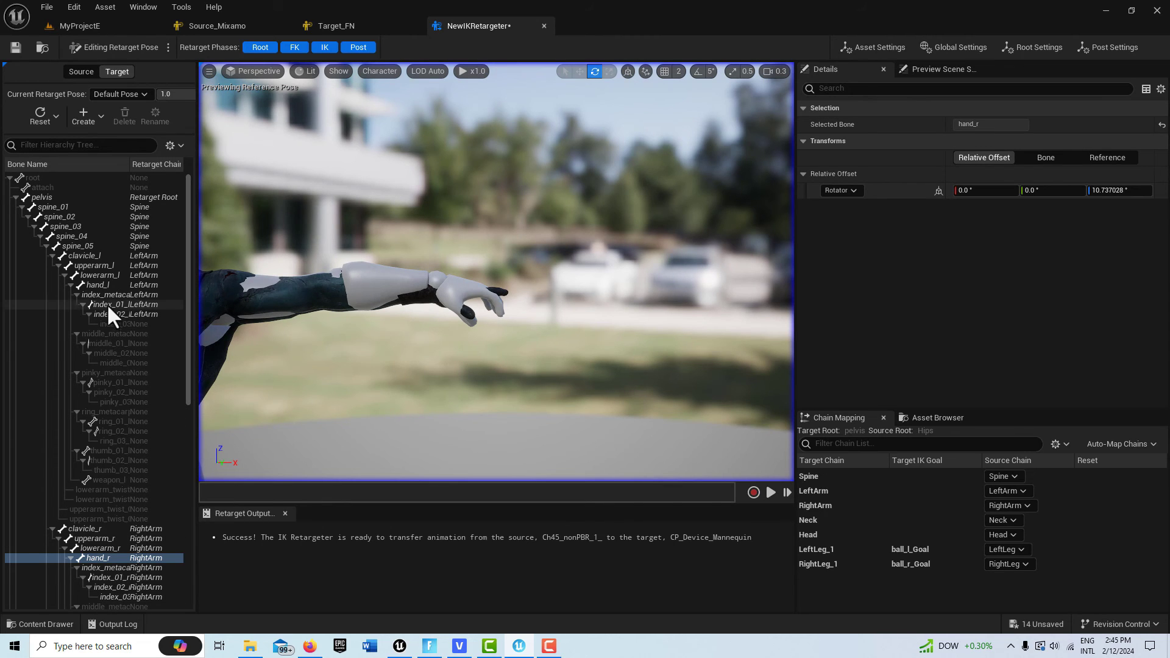
Lower the target's left arm to about 45.6° around Y on upperarm_l and rotate hand_l about 12.4° around Z
left_click(108, 273)
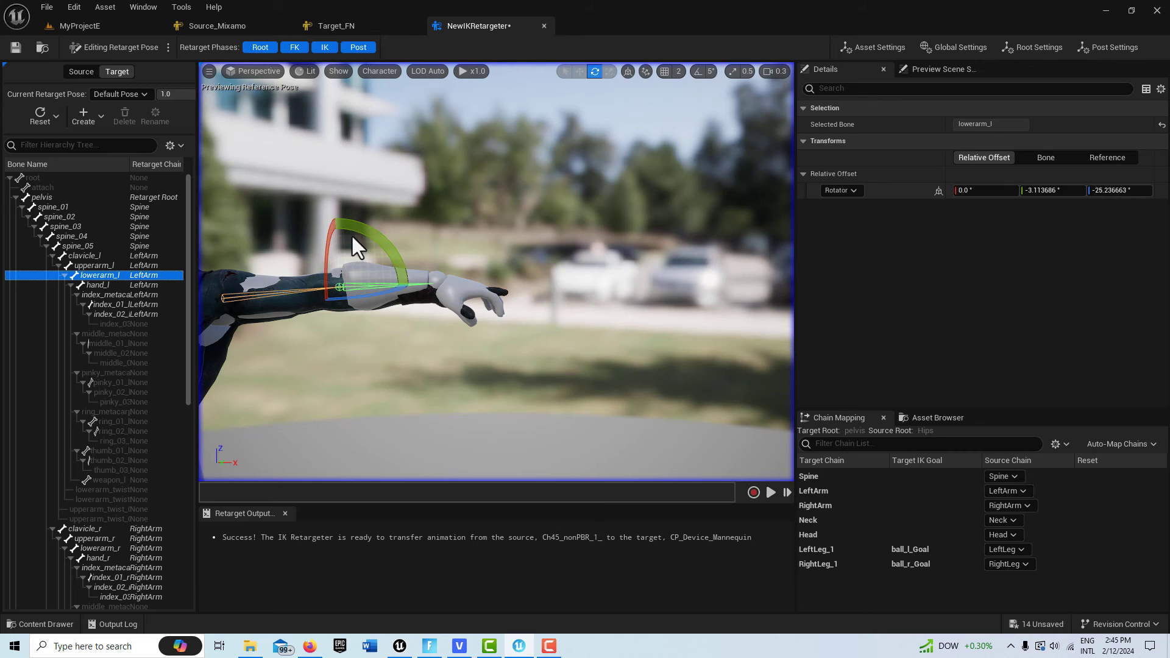
left_click(107, 264)
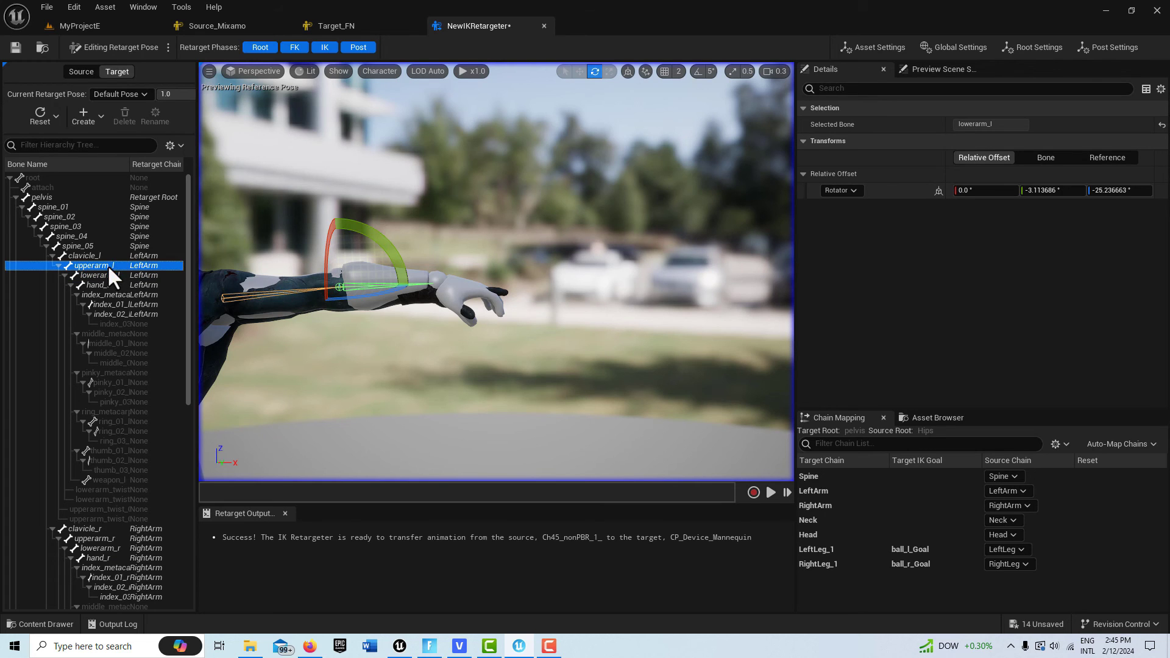
left_click_drag(243, 238, 246, 243)
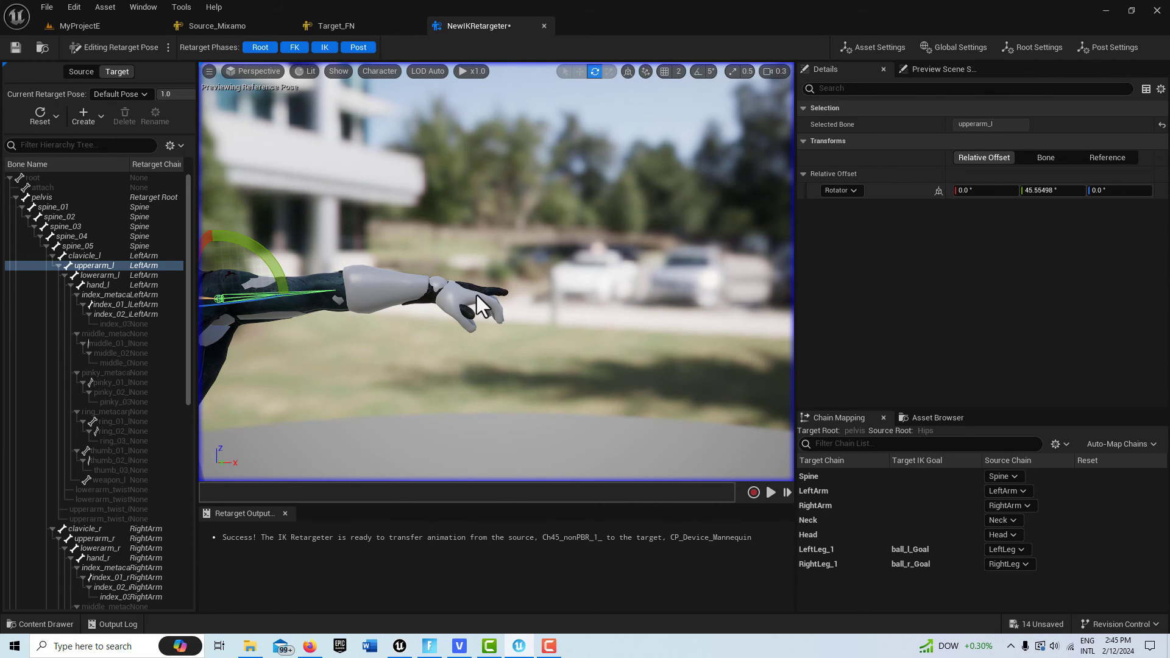
left_click(97, 283)
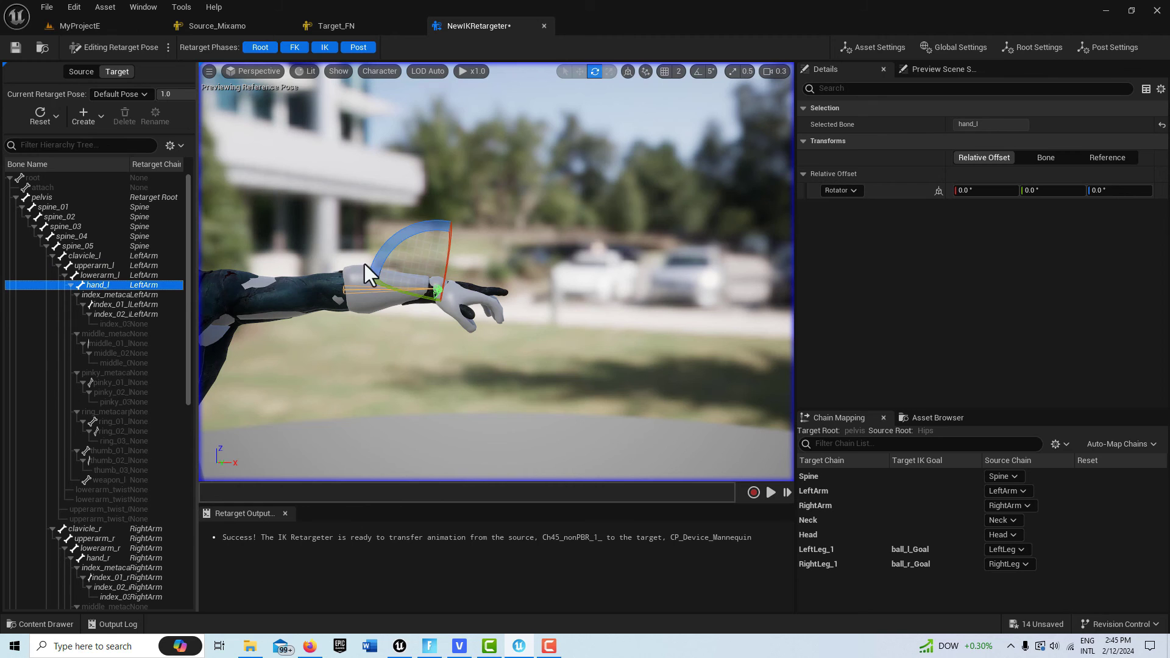
left_click_drag(366, 264, 421, 210)
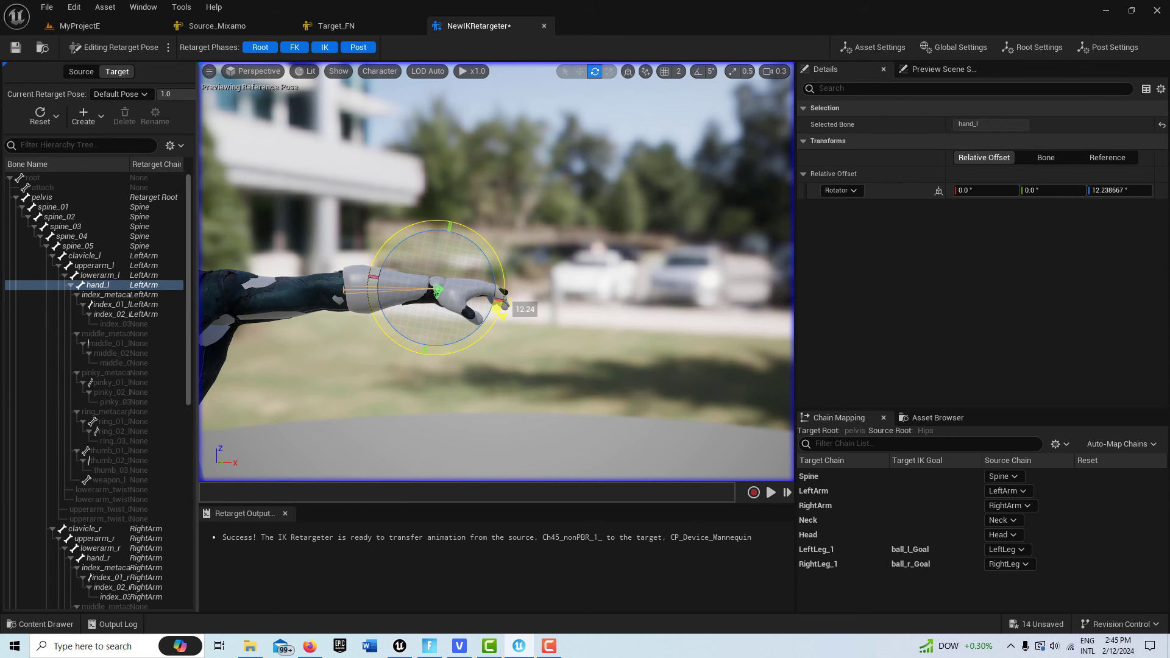
right_click_drag(415, 342, 415, 343)
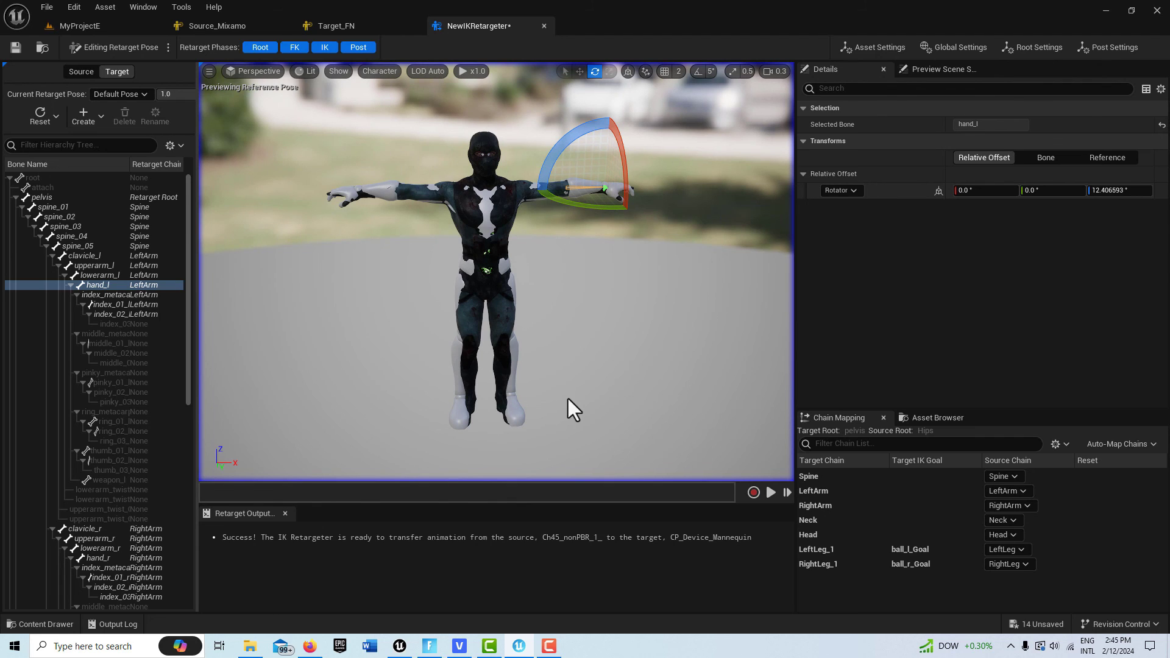
Select the Chicken_Dance animation to preview the retarget, and return both characters to the reference pose
left_click(948, 416)
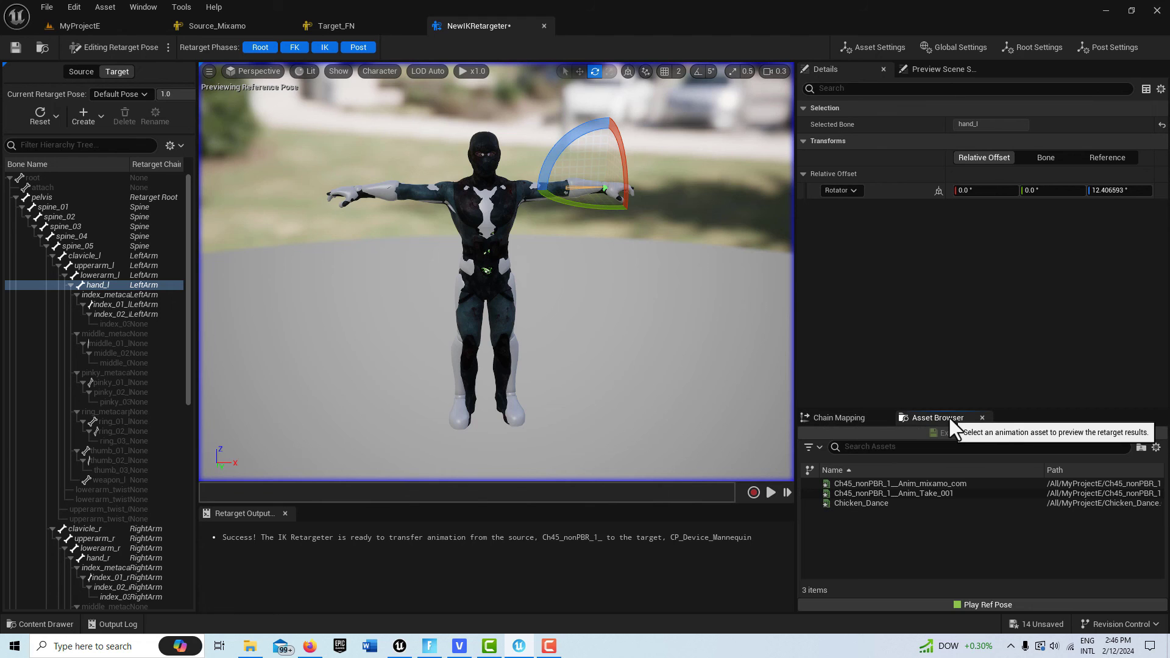
left_click(877, 504)
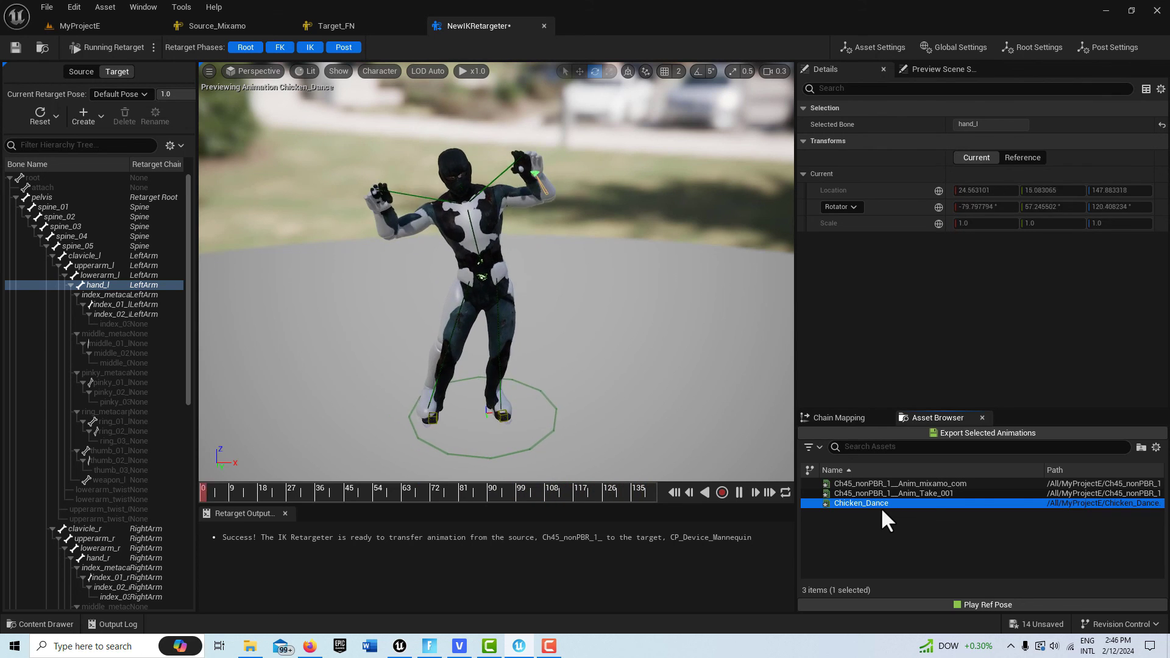
left_click(971, 602)
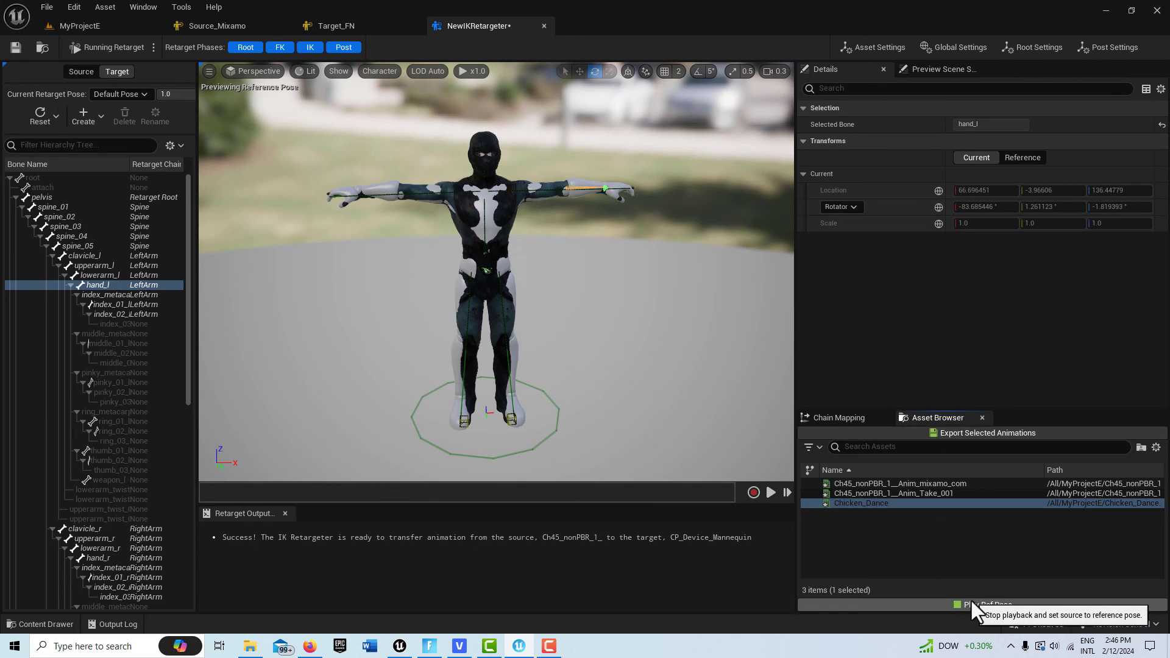
Export the retargeted Chicken_Dance animation to MyProjectE Content and place the exported asset in the level beside the Ch45 character
left_click(996, 436)
left_click(558, 226)
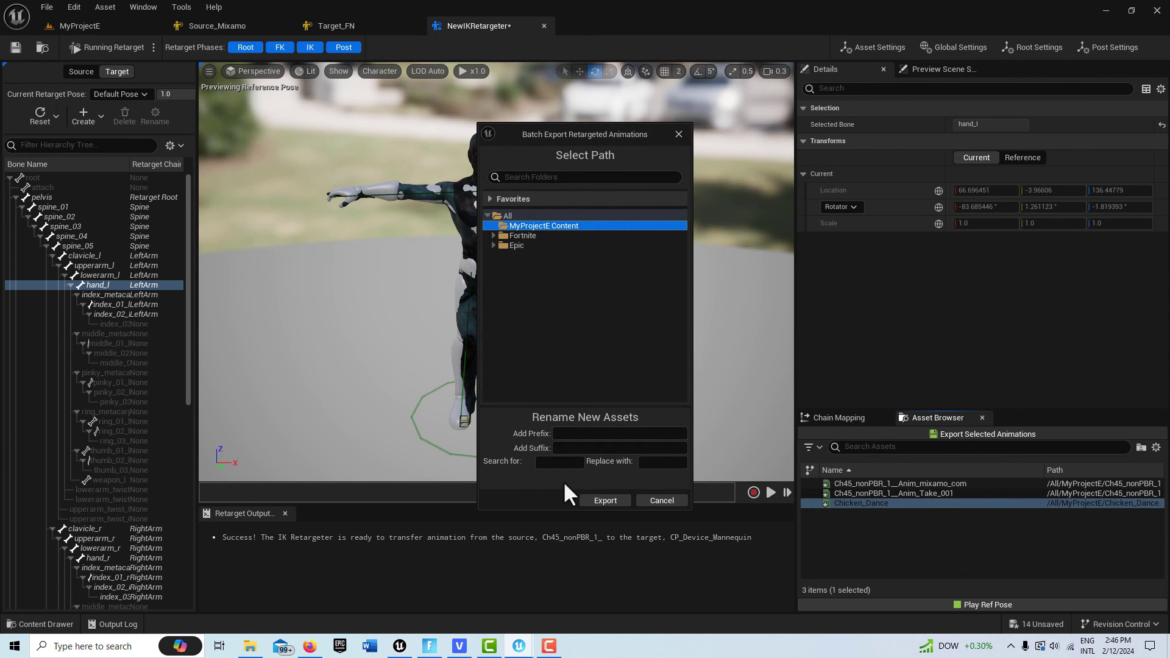
left_click(612, 503)
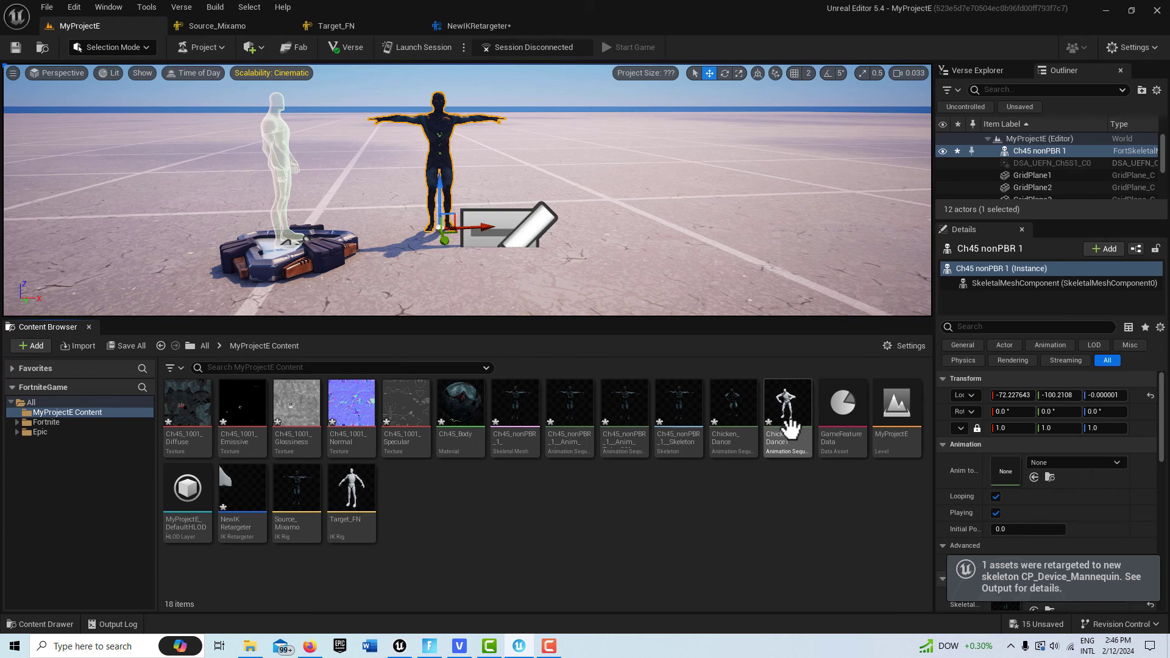
mouse_move(787, 428)
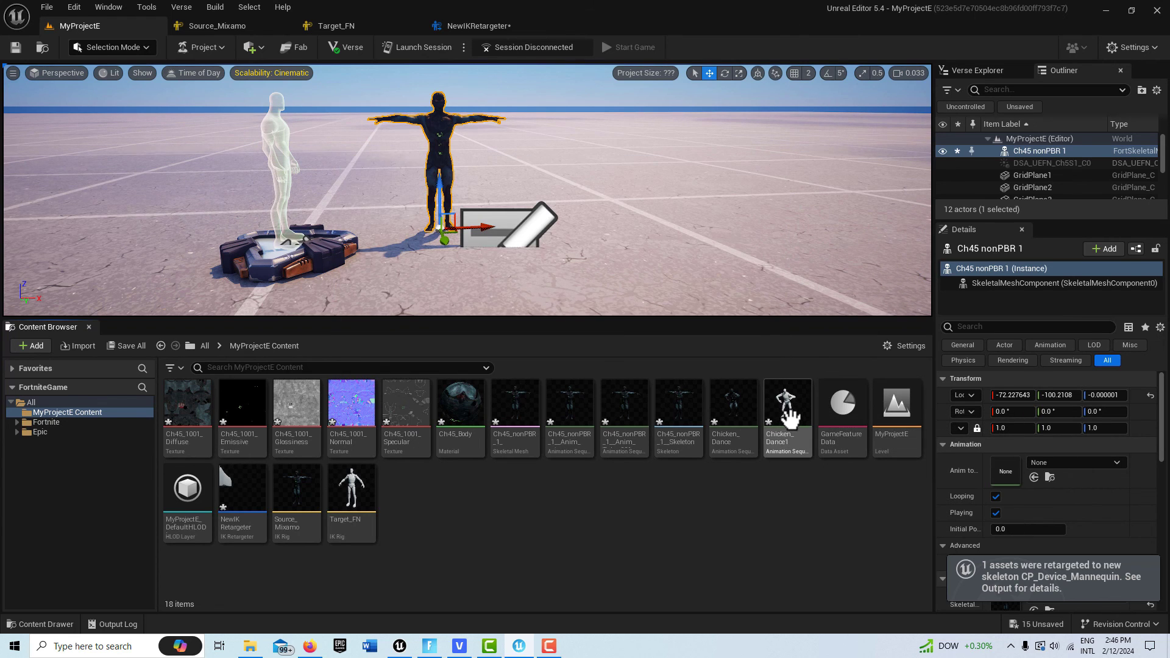
left_click_drag(751, 295, 728, 268)
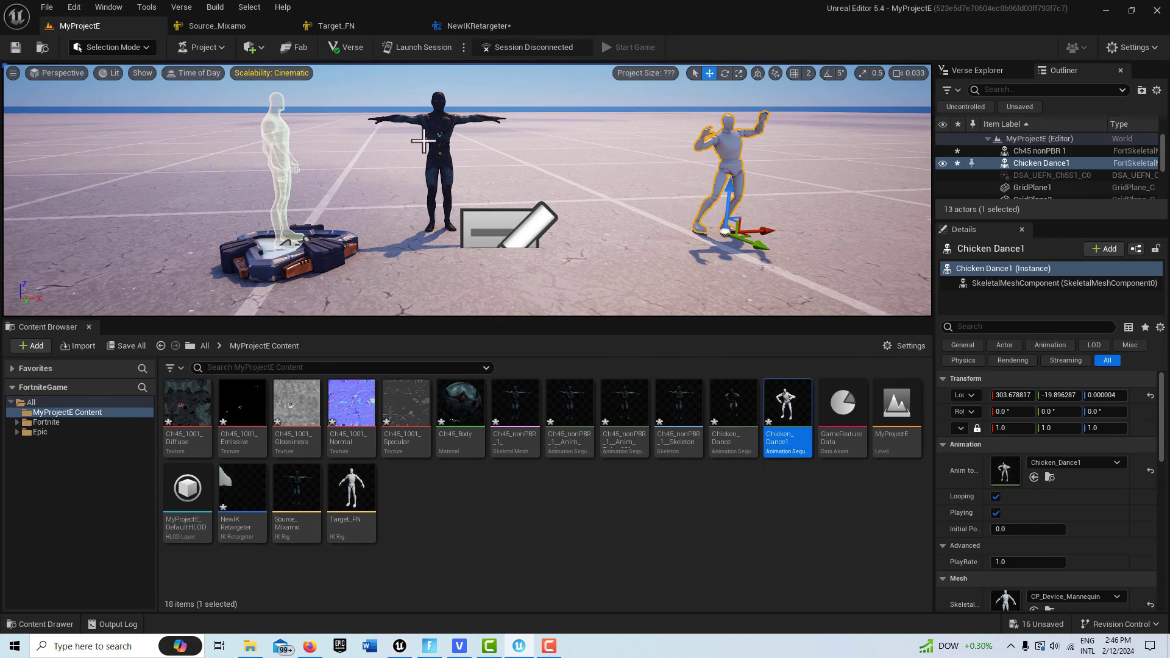
Launch a session with all listed content saved, and start the game to check the dancing mannequin
left_click(420, 46)
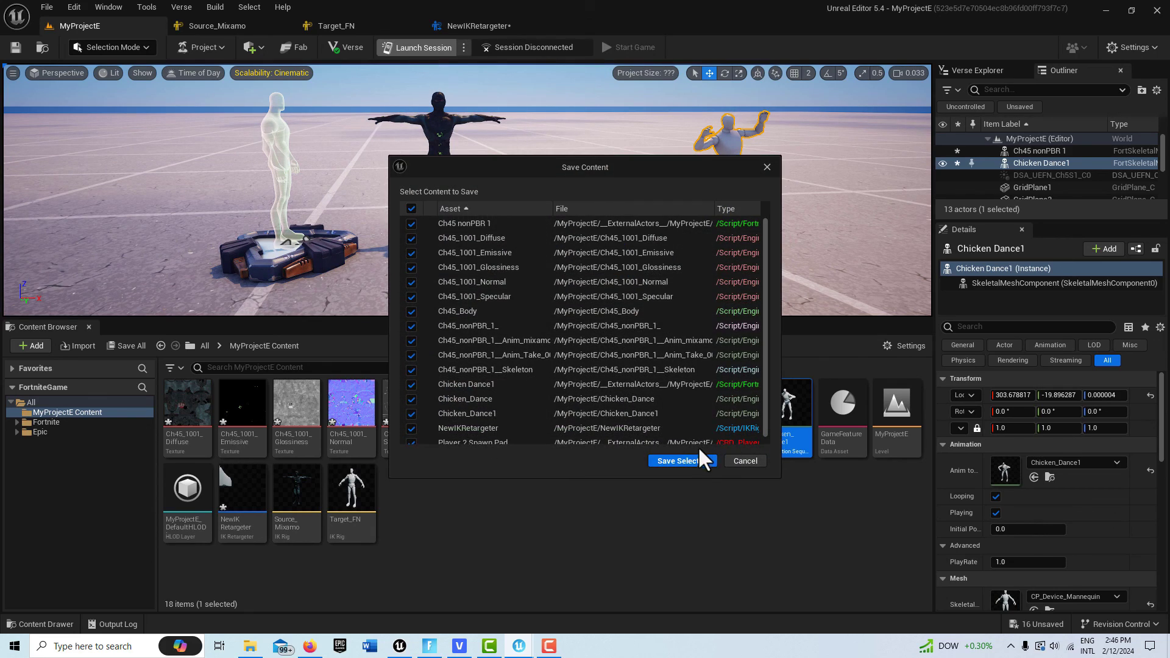
left_click(694, 460)
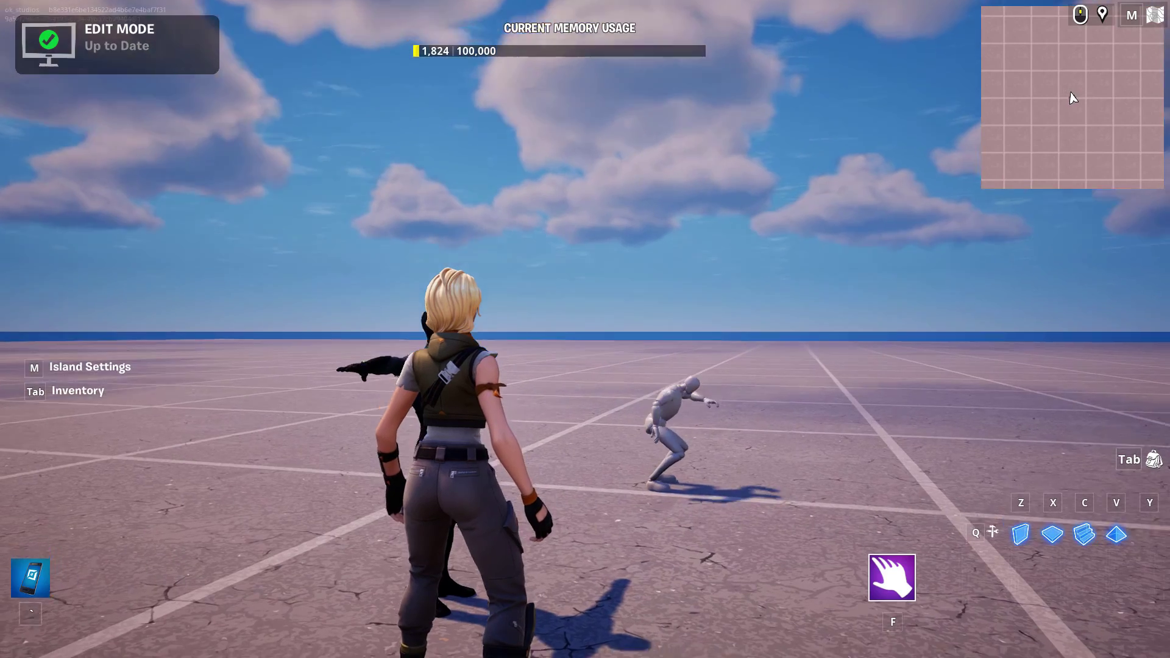
key("Escape")
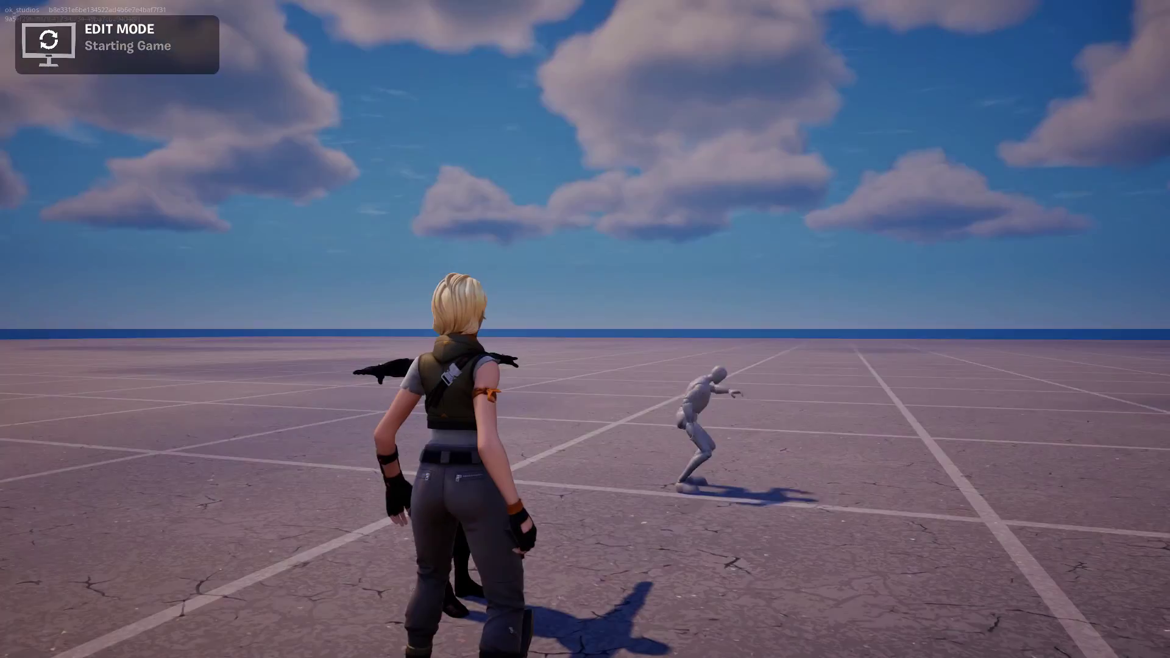
key("w")
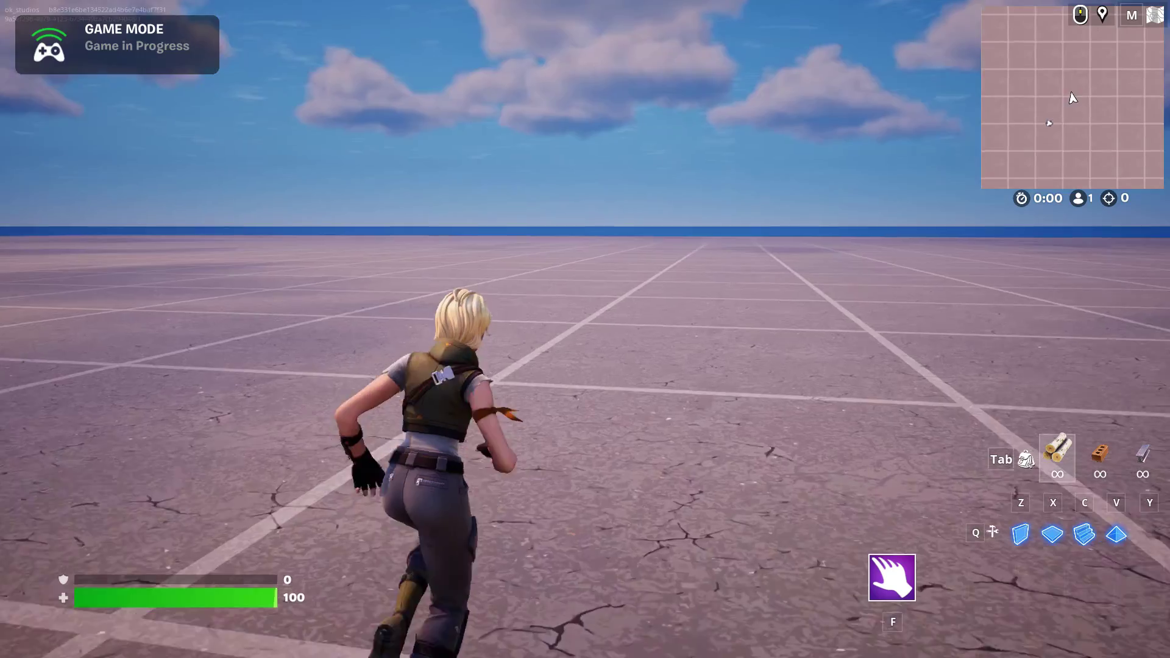